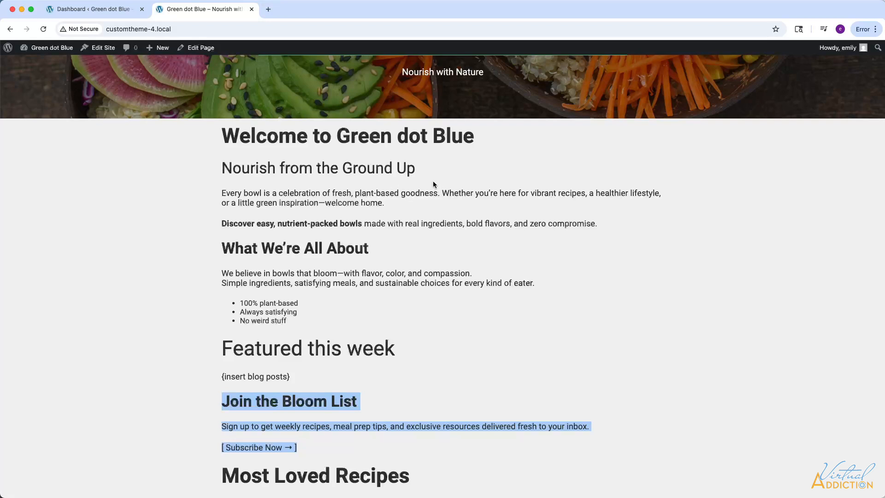
Switch to the WordPress dashboard and open the list of all patterns in the site editor.
click(95, 8)
mouse_move(40, 198)
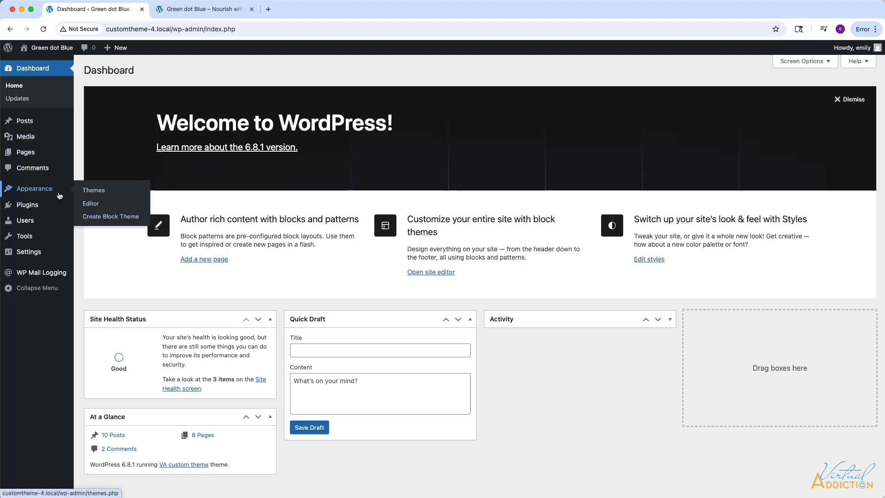
click(94, 203)
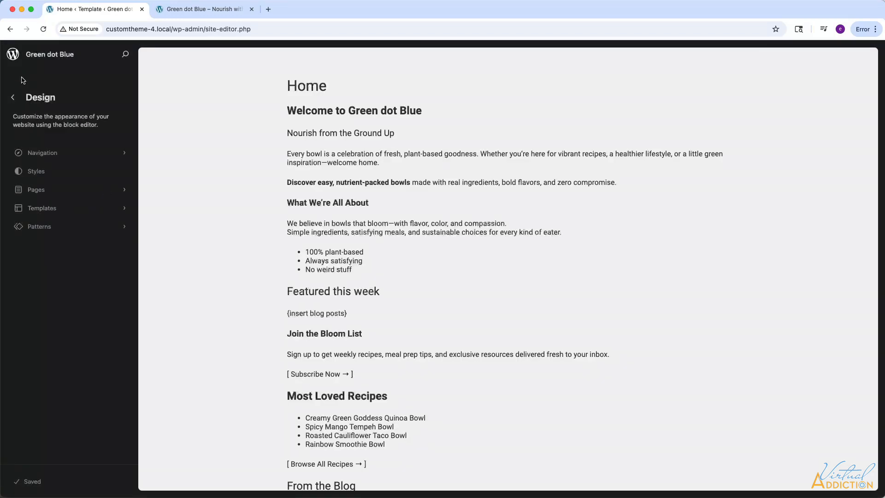
click(42, 228)
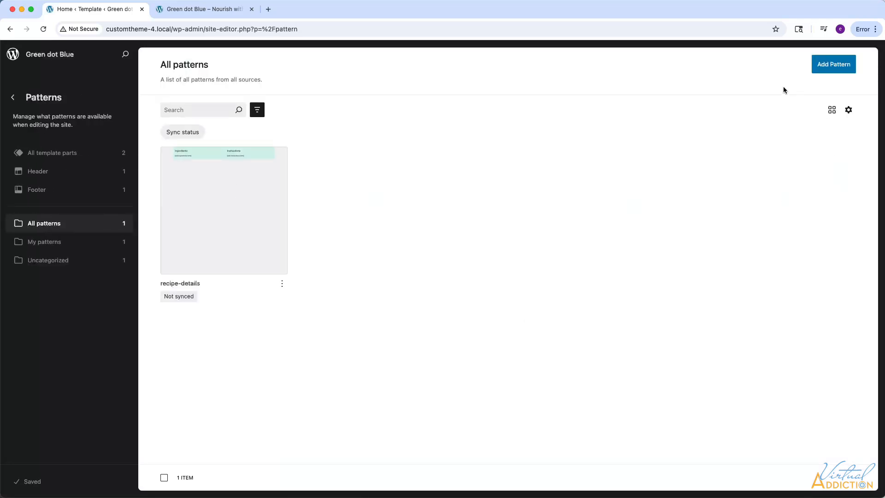
Create a new pattern named 2-col-layout with syncing turned off.
click(837, 65)
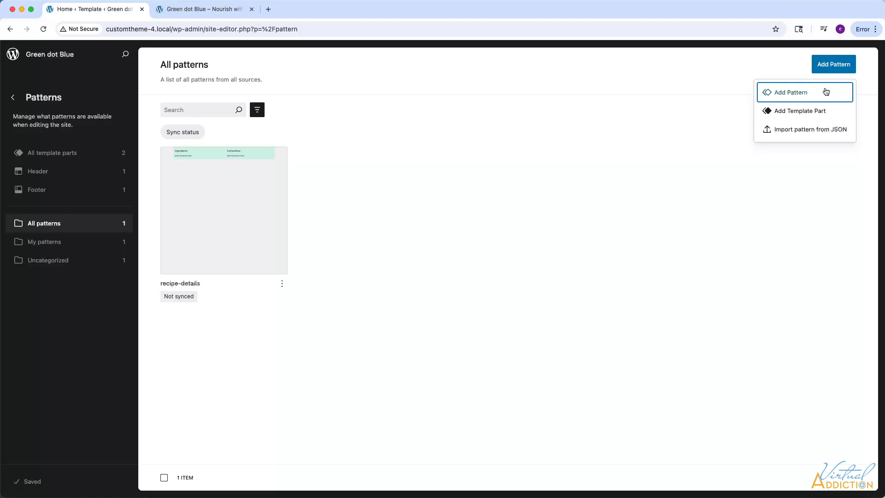
click(783, 96)
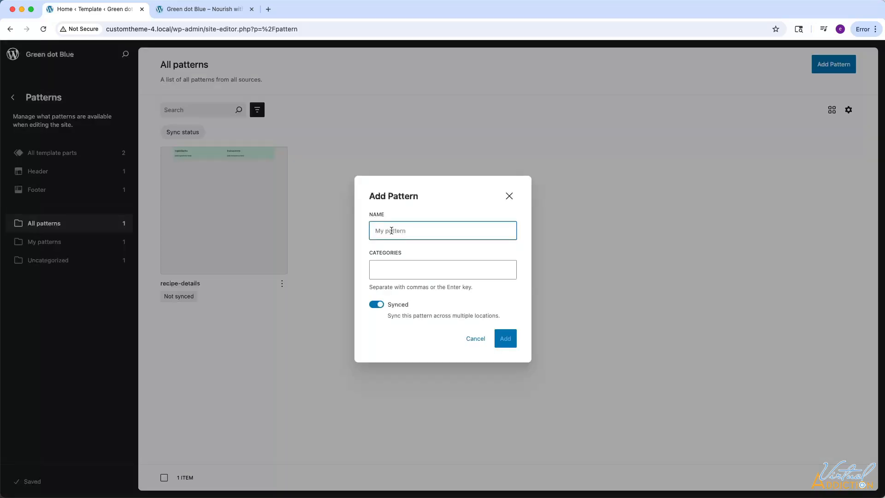
text(2-col-layout)
click(376, 305)
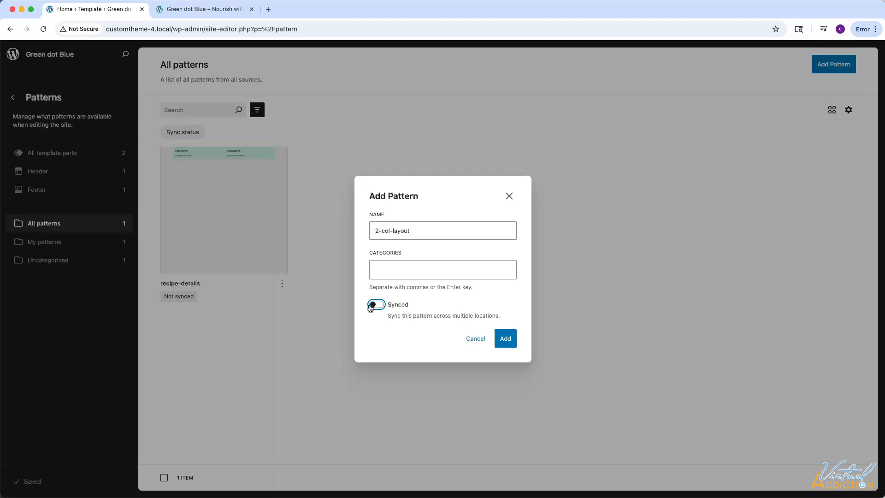
click(506, 339)
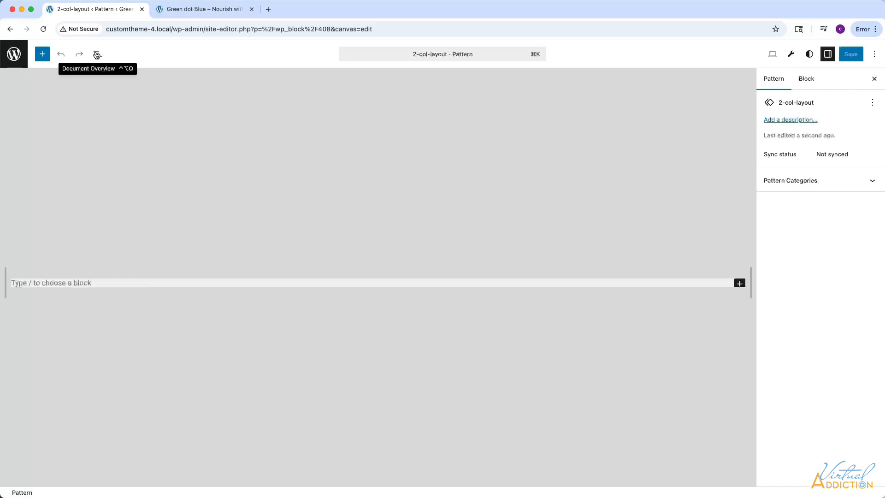
Insert a Group block with the plain group layout into the empty 2-col-layout pattern.
click(42, 54)
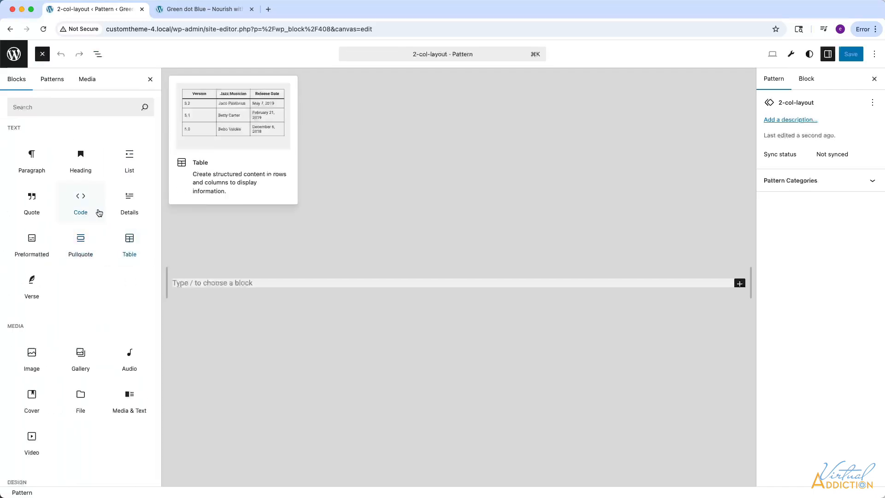
click(41, 107)
text(group)
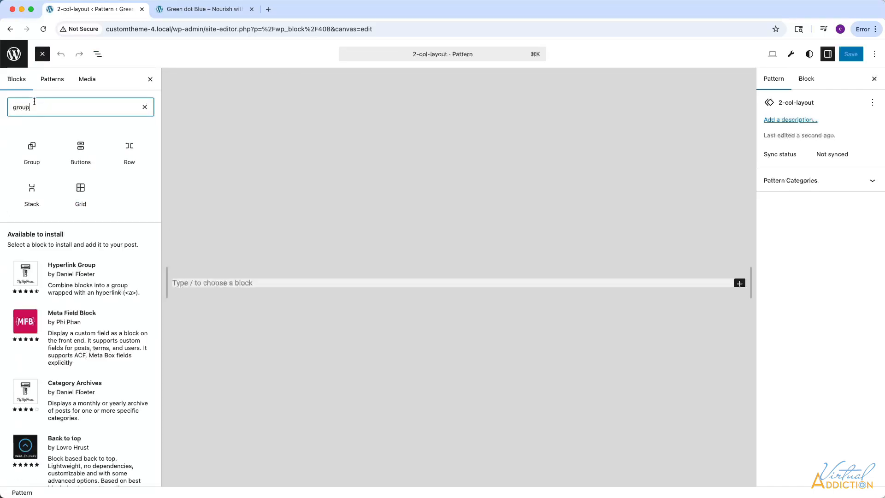
click(30, 152)
click(197, 290)
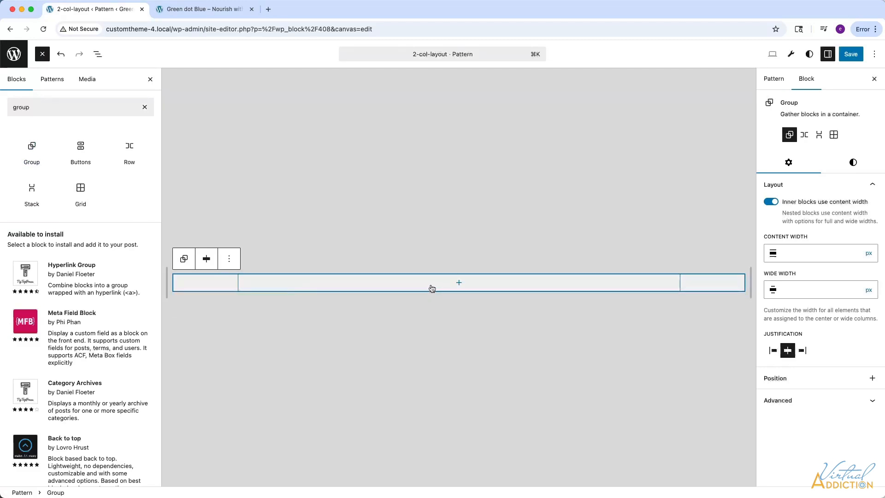
Add a Columns block with the 50 / 50 layout inside the Group block.
click(459, 283)
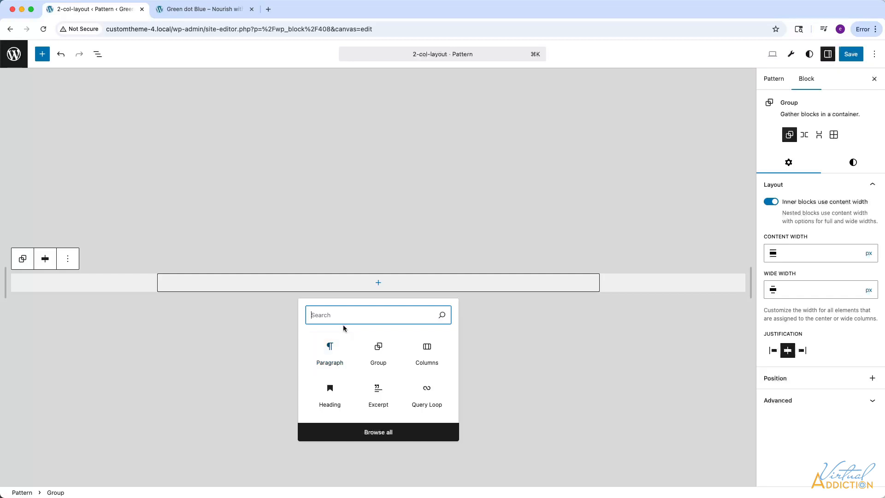
click(428, 355)
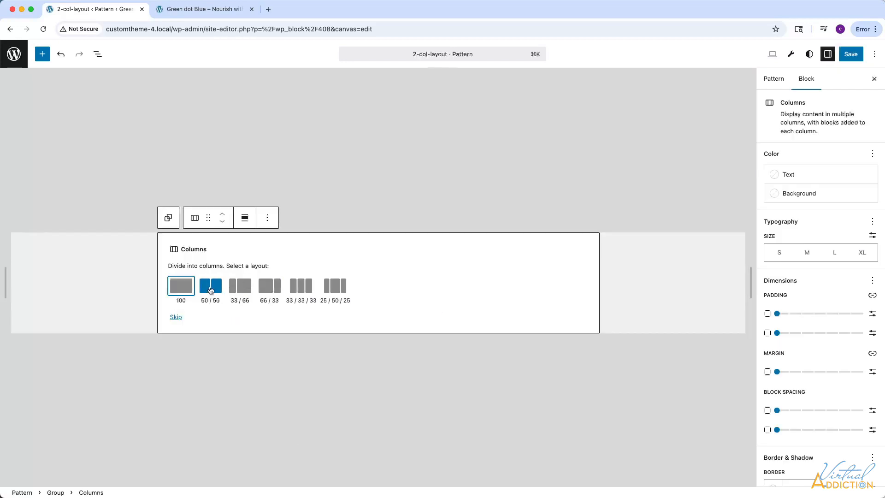
click(210, 289)
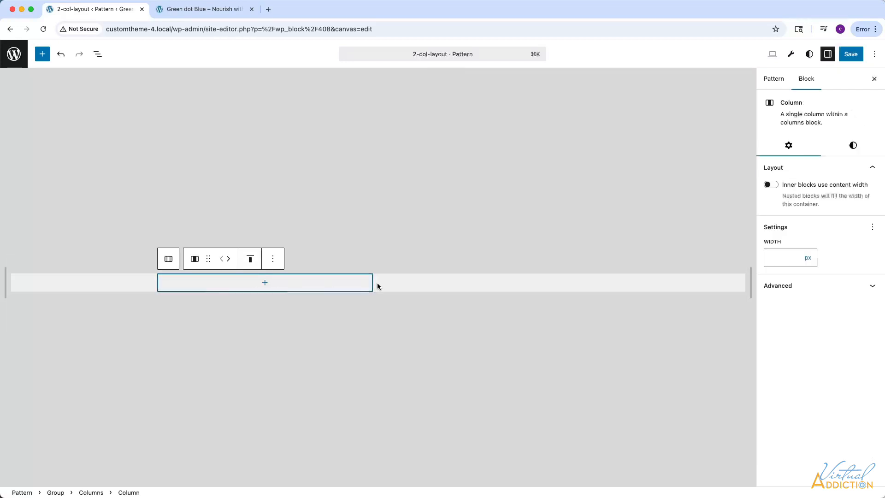
click(435, 284)
click(338, 286)
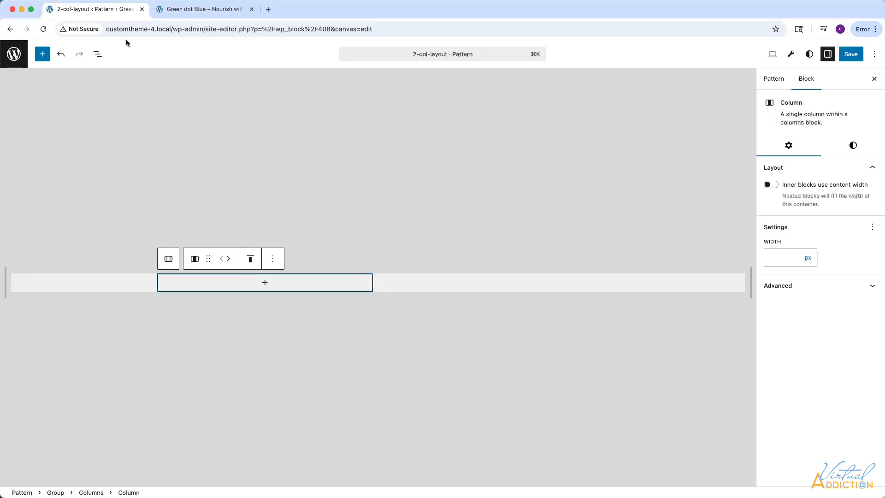
Show the block structure list and add a paragraph reading "col 1 content here" to the first column.
click(97, 54)
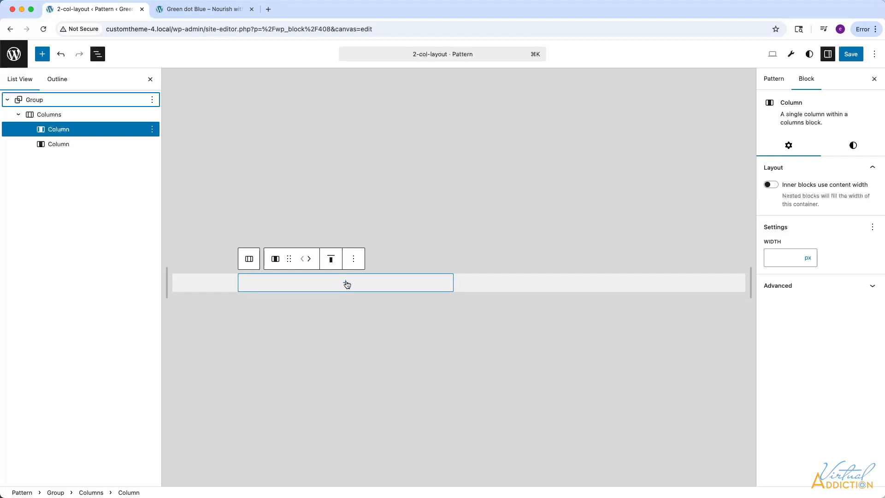
click(346, 284)
click(346, 283)
click(346, 283)
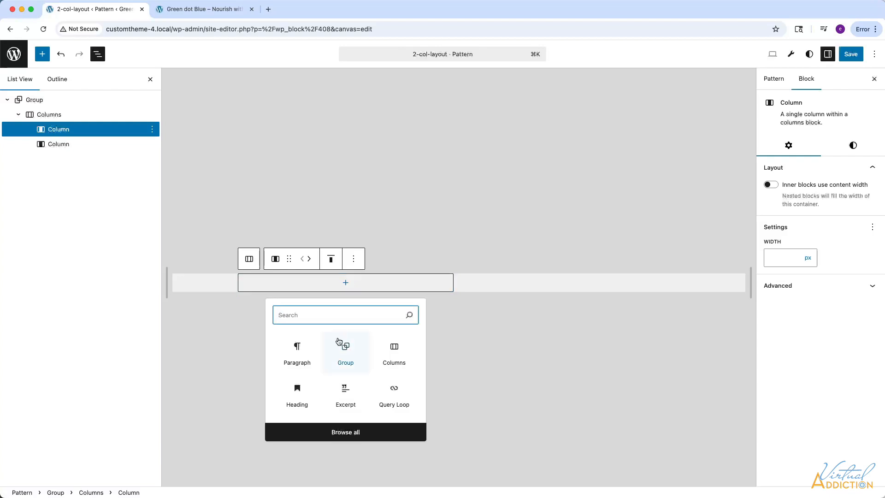
click(297, 350)
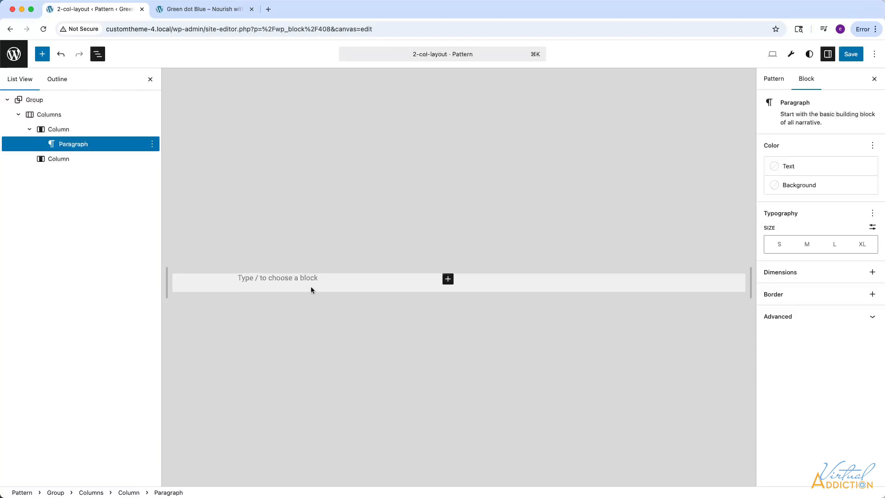
text(col)
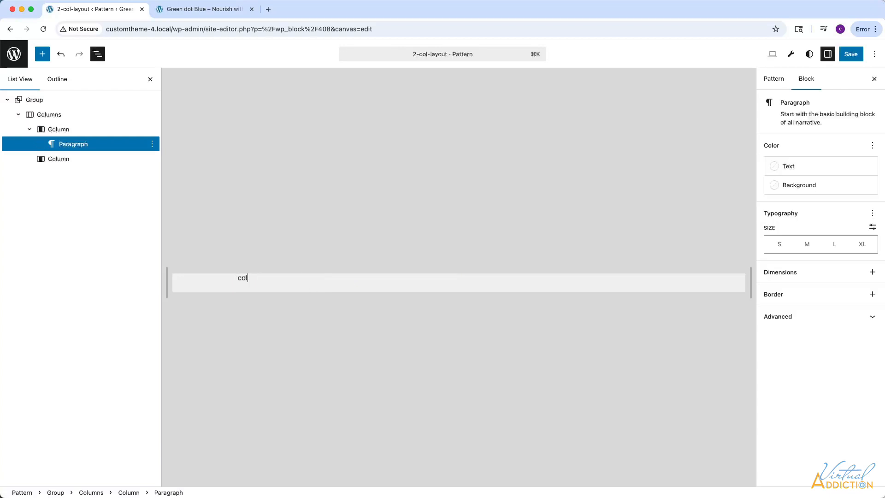
text( 1 content here)
Duplicate the paragraph into the second column and change its text to "col 2 content here".
click(153, 144)
click(166, 205)
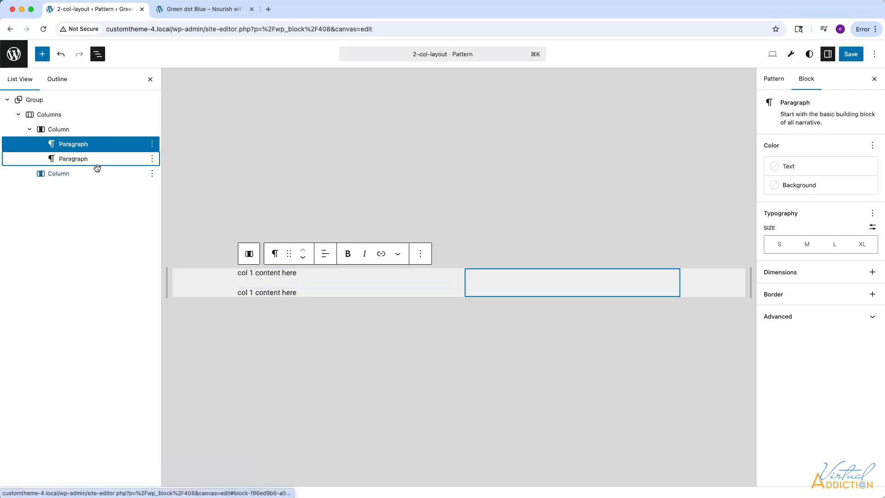
drag(78, 158, 72, 180)
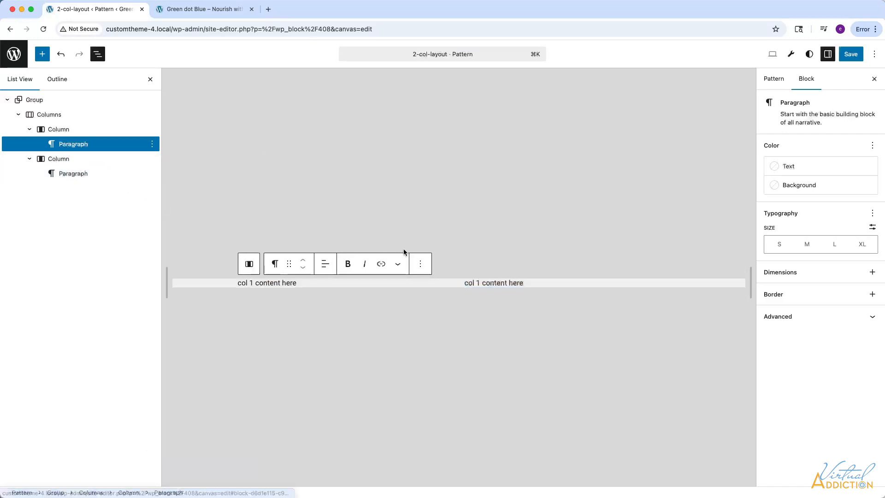
click(479, 282)
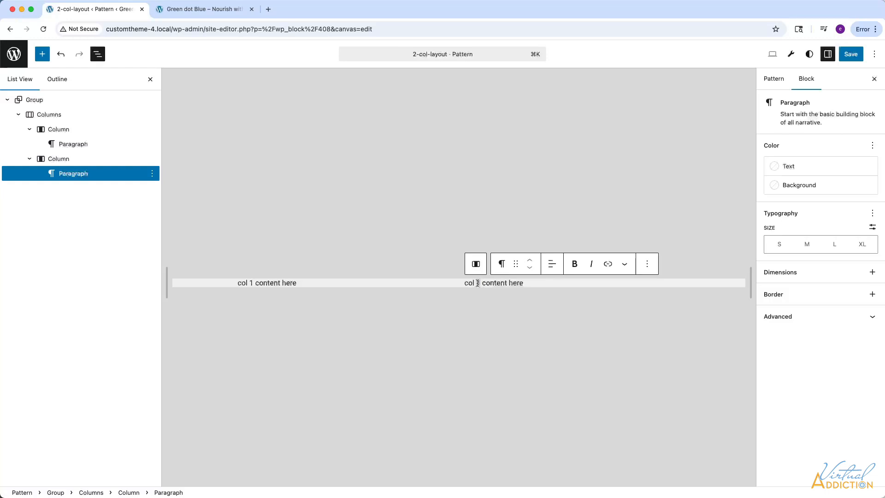
key(BackSpace)
text(2)
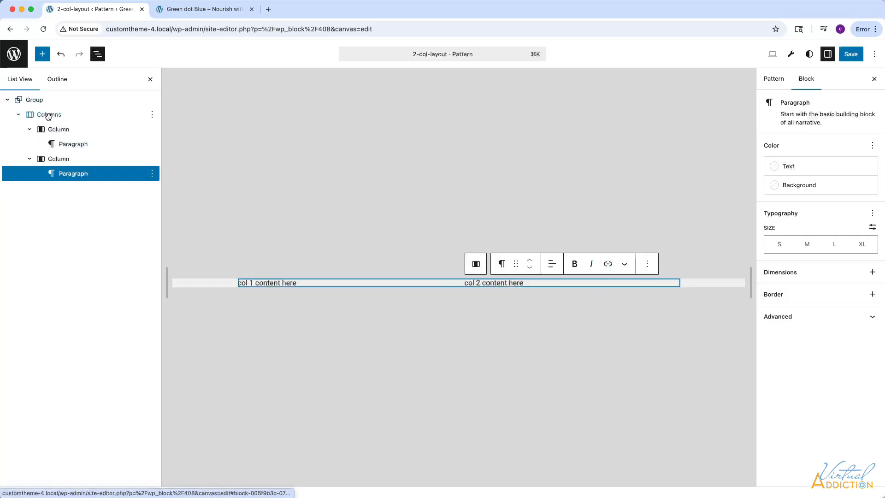
Set the Columns block's vertical padding to Medium, horizontal padding and horizontal block spacing to Small, then save the pattern and return to the pattern list.
click(48, 115)
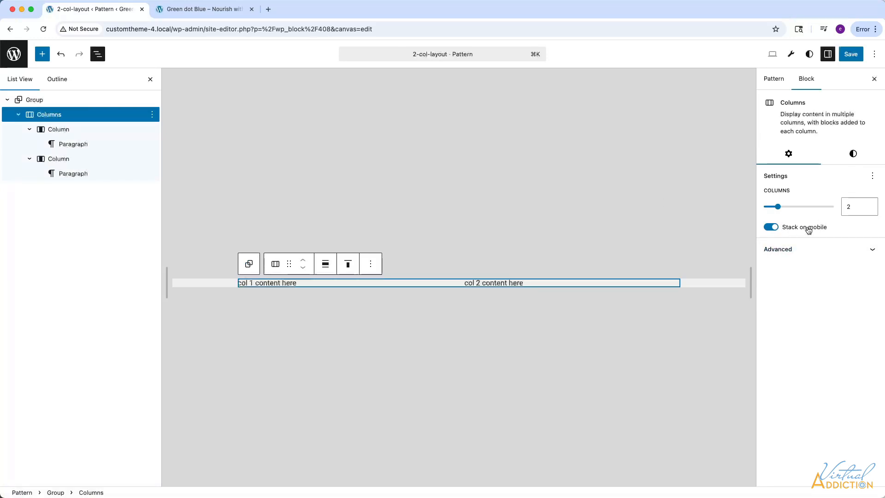
click(854, 157)
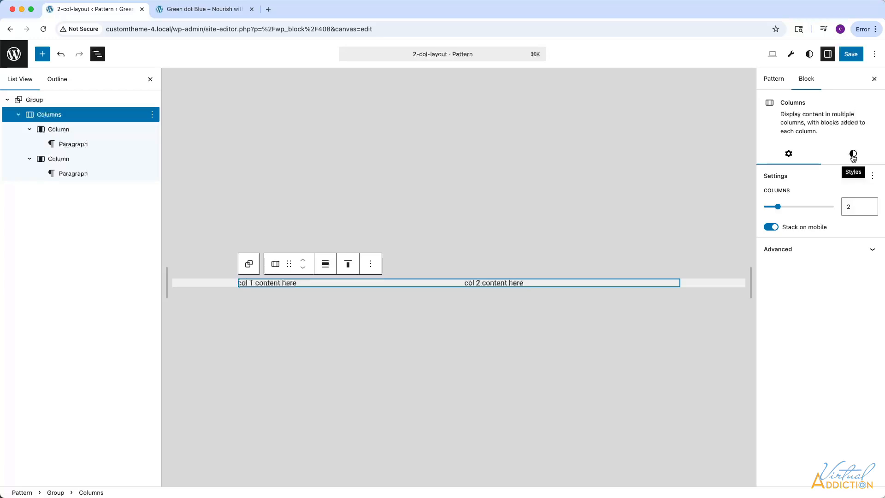
scroll(794, 356, down, 1)
scroll(794, 356, down, 1)
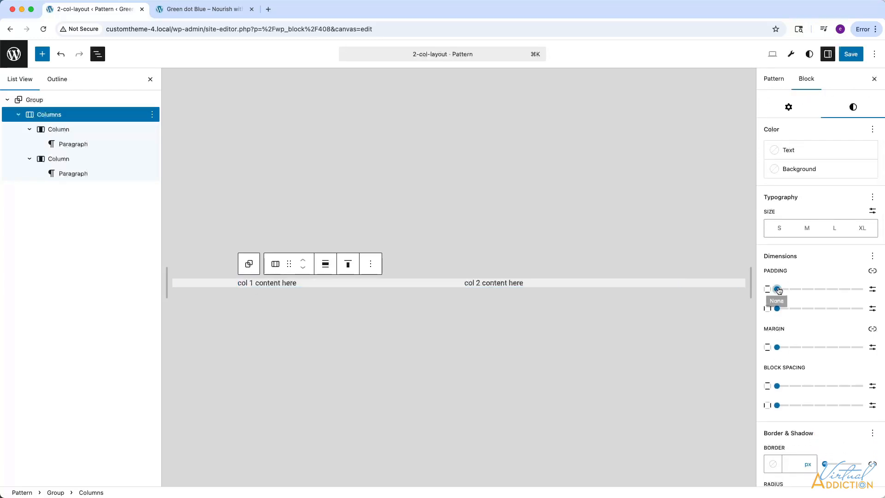
drag(779, 290, 826, 289)
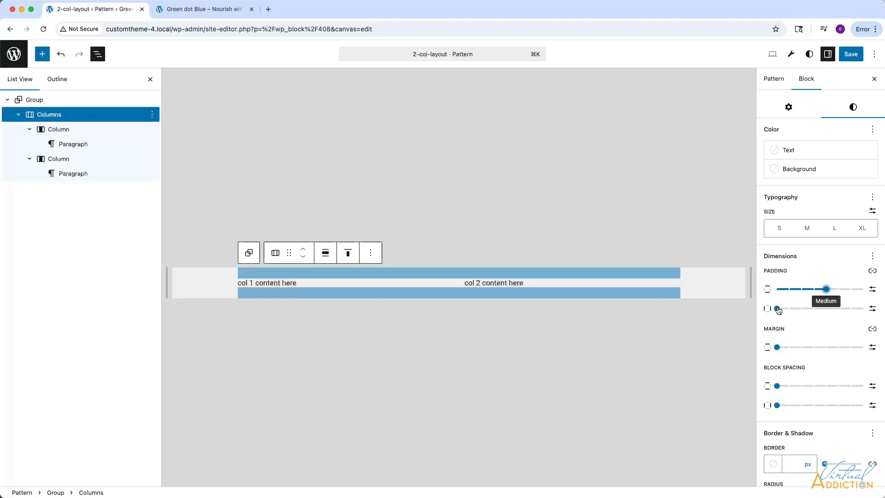
drag(778, 309, 813, 309)
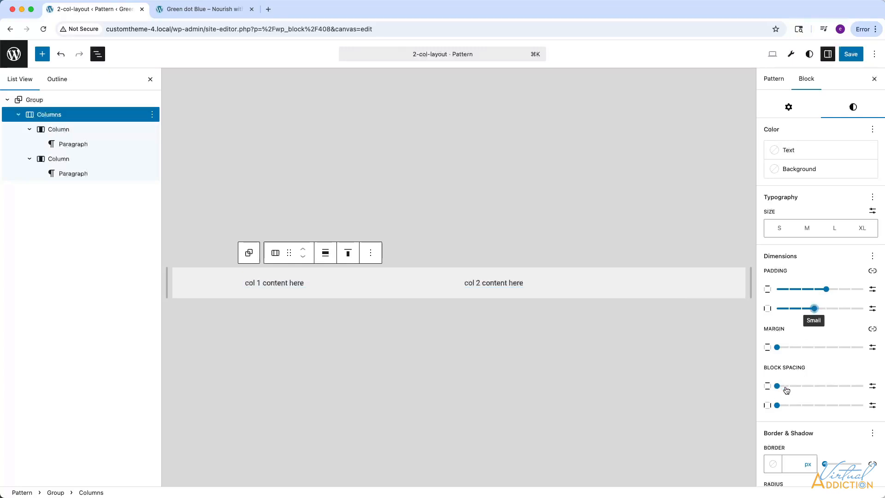
drag(777, 406, 815, 407)
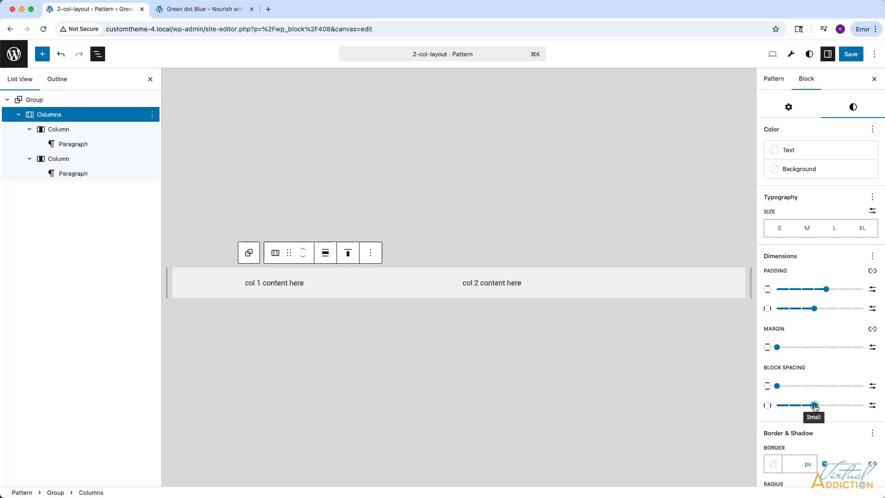
click(854, 55)
click(13, 54)
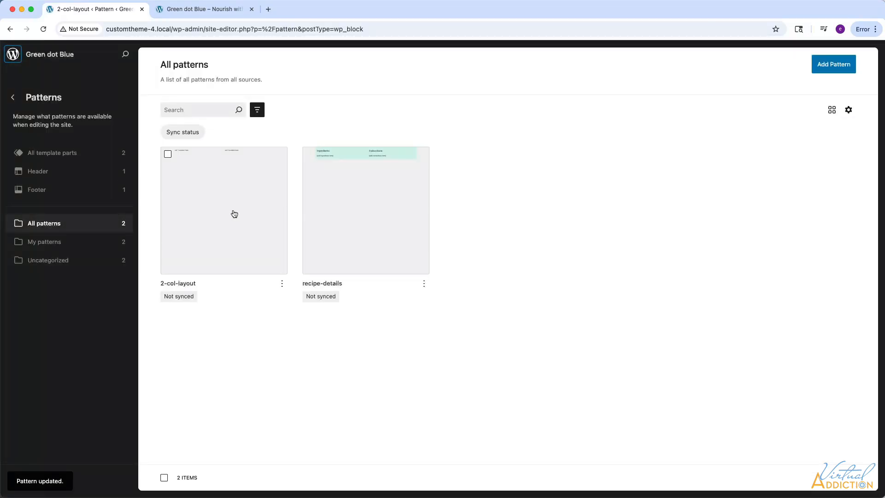
Create a new pattern named 3-col-layout with syncing turned off.
click(834, 67)
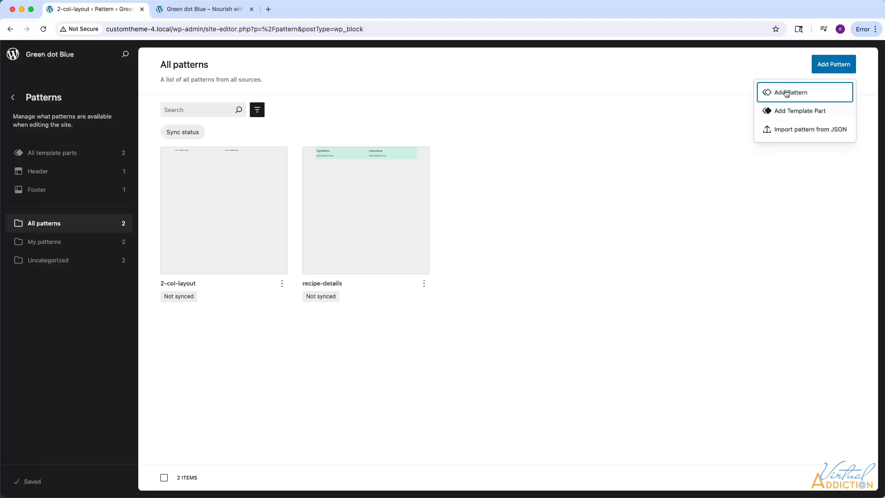
click(779, 93)
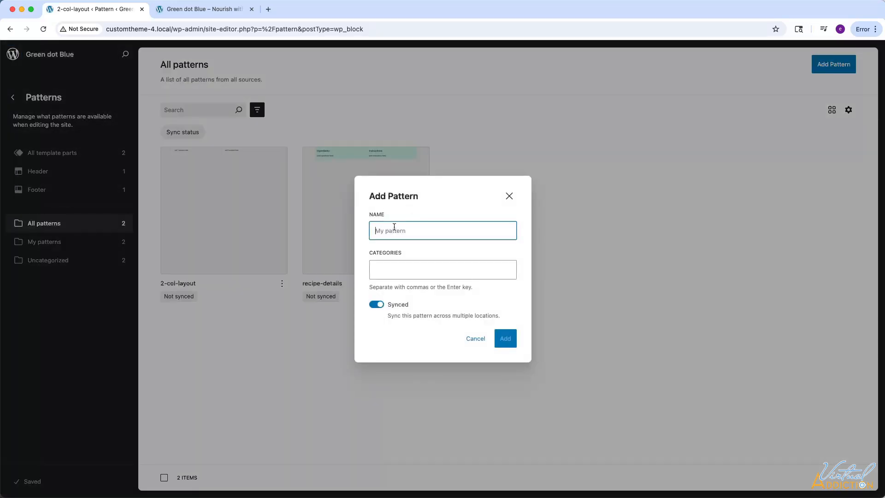
text(3-col-layout)
click(377, 306)
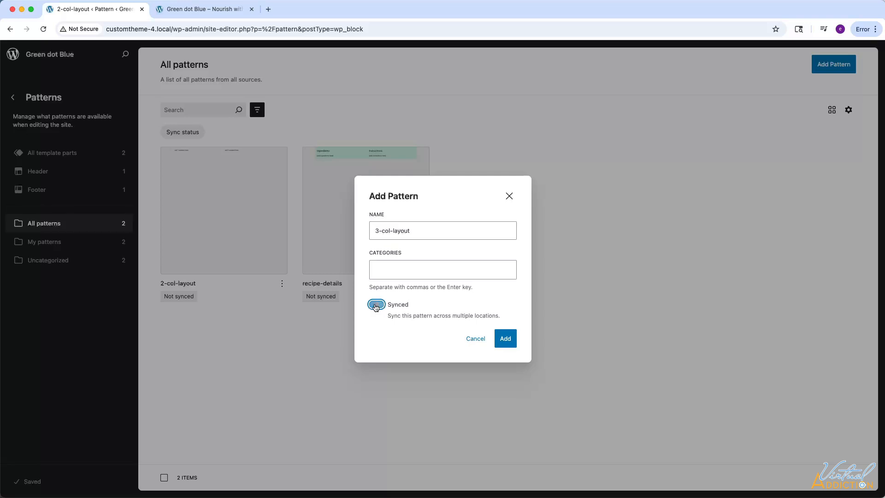
click(505, 340)
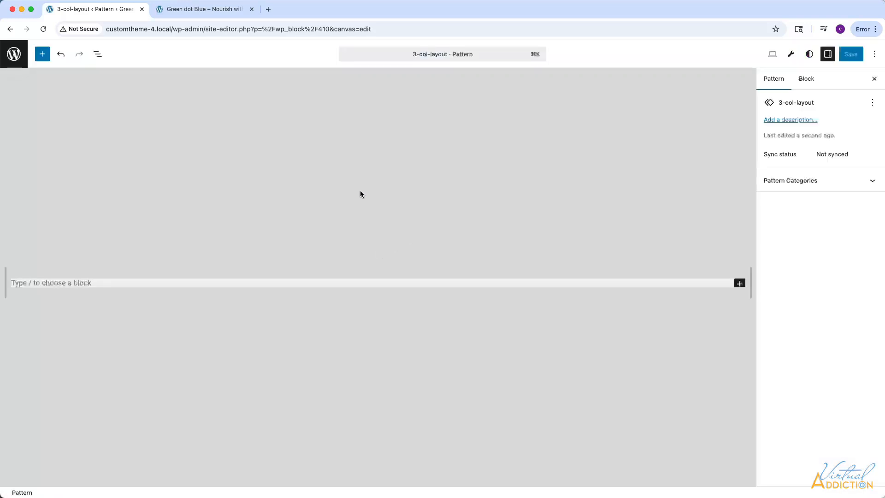
Insert a Group block into the pattern and add a Columns block with three equal columns inside it.
click(42, 54)
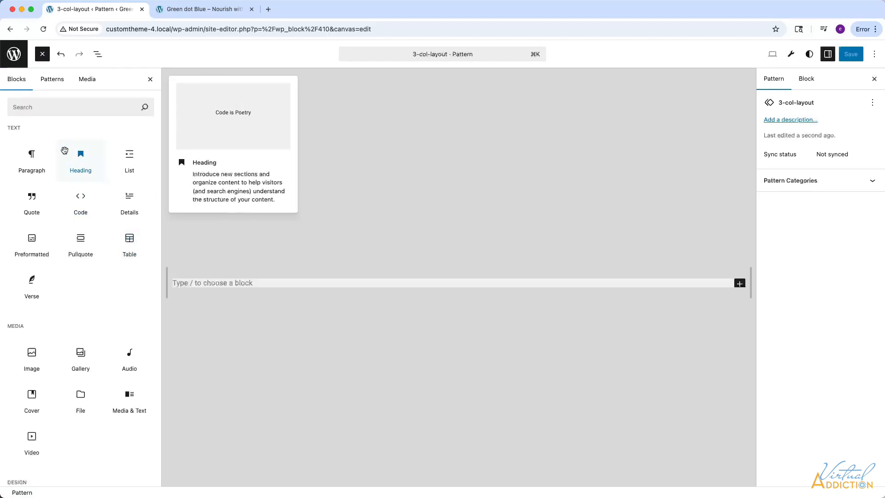
click(42, 107)
text(grou)
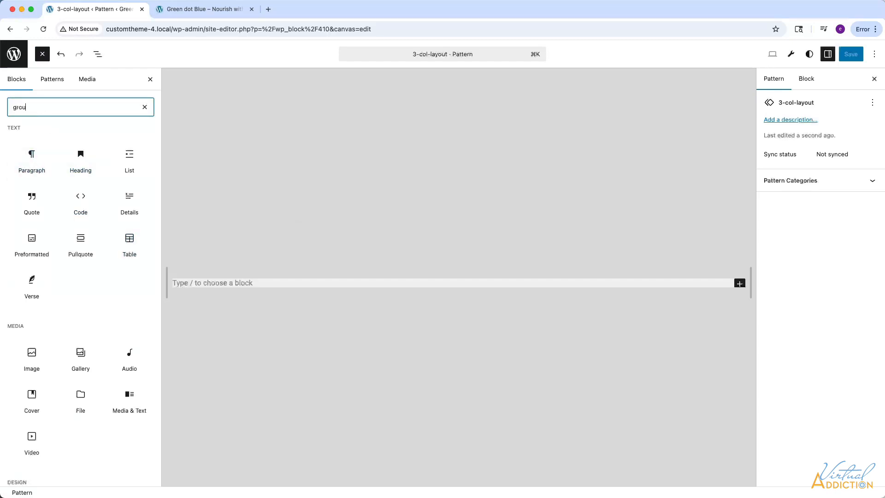
click(24, 166)
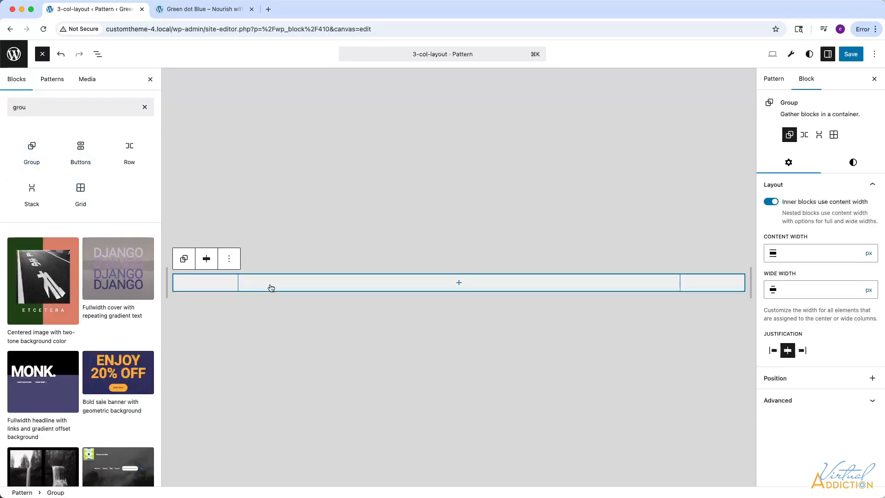
click(455, 283)
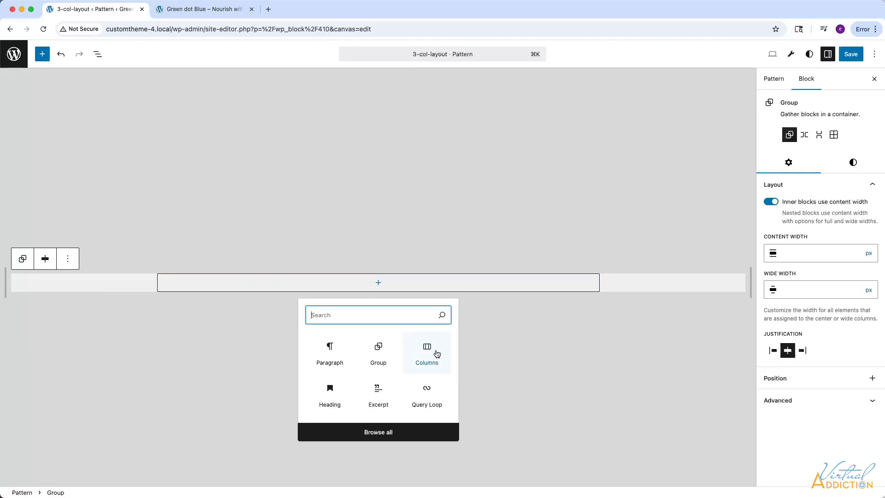
click(424, 352)
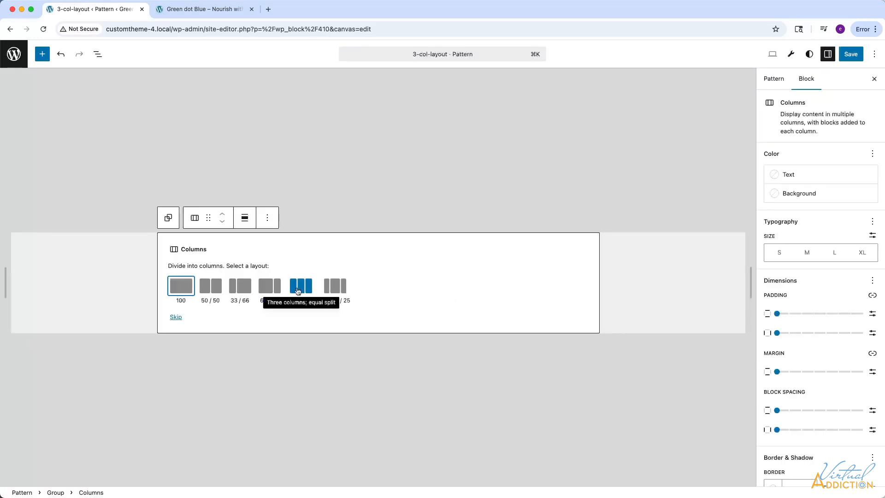
click(301, 289)
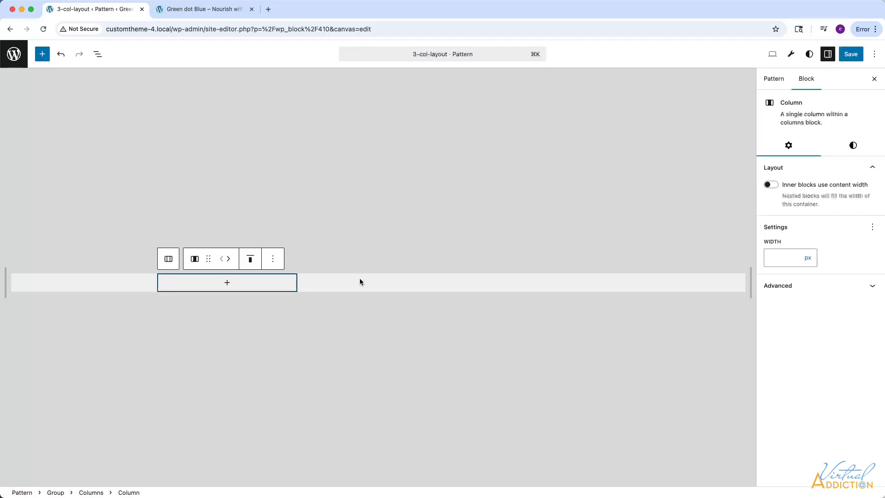
Show the block structure list and add a paragraph reading "col 1 content" to the first column.
click(98, 54)
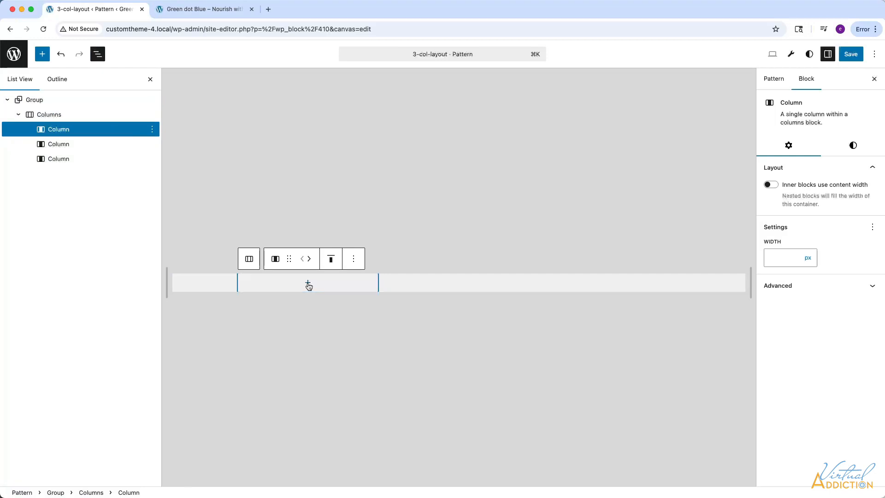
click(308, 282)
click(261, 356)
text(col 1 content)
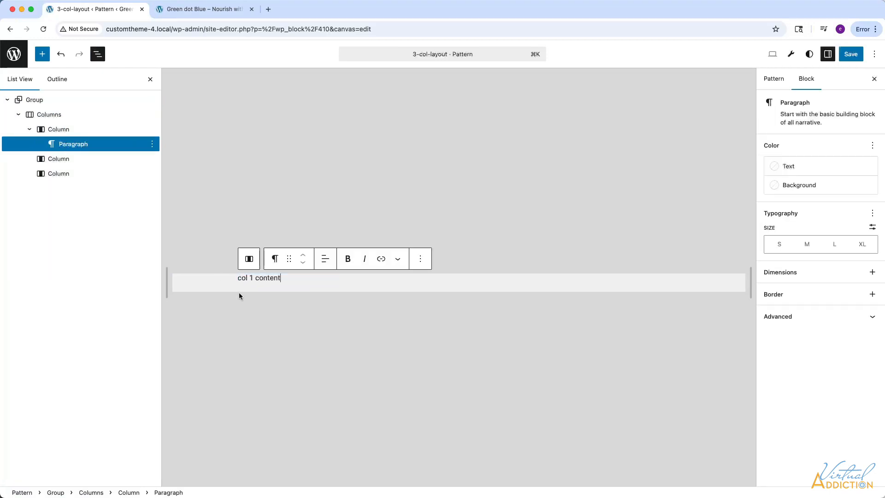
Duplicate the first column's paragraph twice and move one copy into each of the second and third columns.
right_click(152, 147)
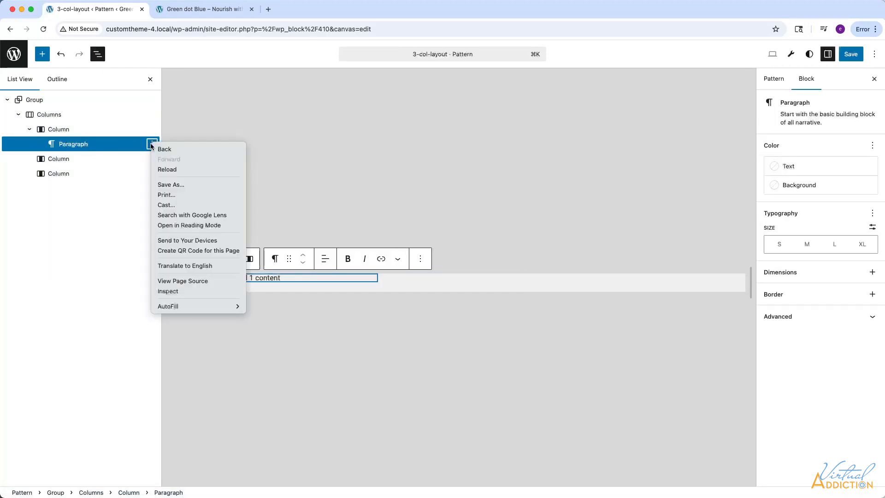
click(152, 147)
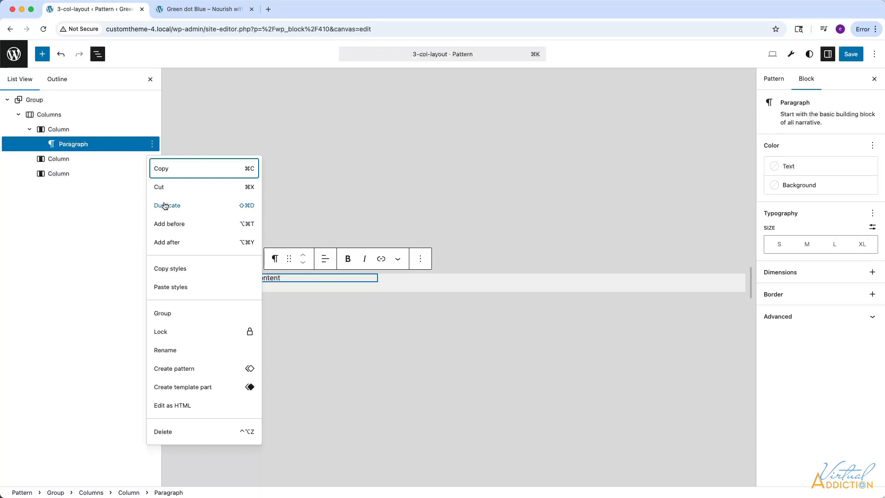
click(166, 205)
click(152, 159)
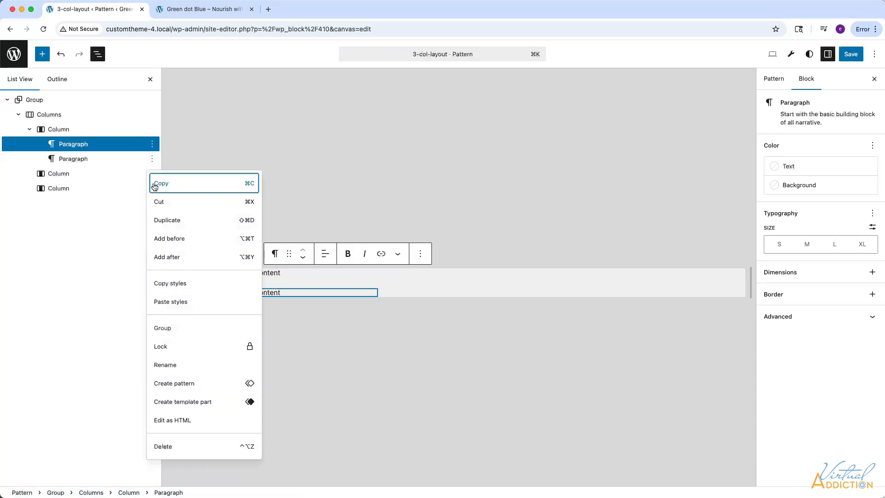
click(155, 218)
drag(84, 174, 73, 204)
drag(73, 157, 72, 177)
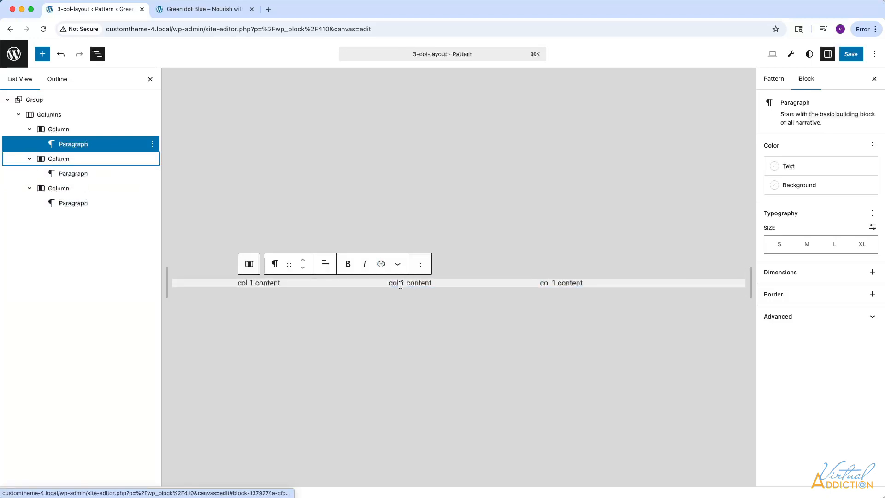
Change the second column's text to "col 2 content" and the third column's text to "col 3 content".
click(400, 283)
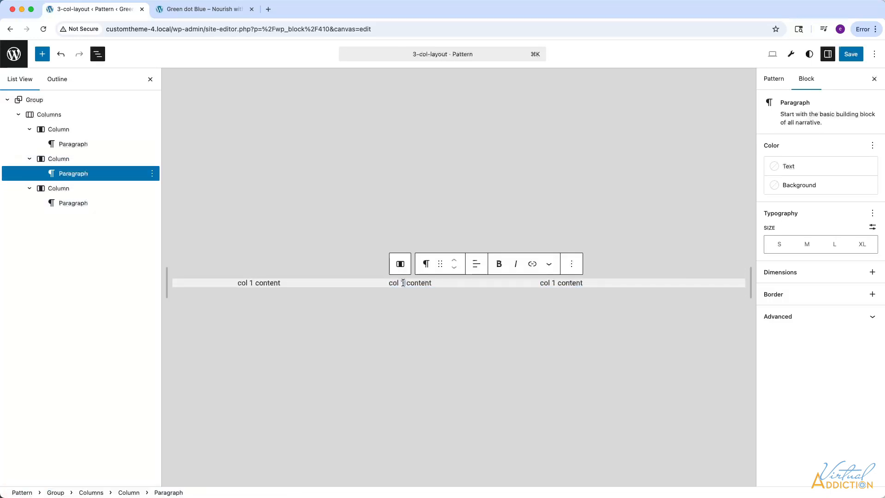
key(BackSpace)
text(2)
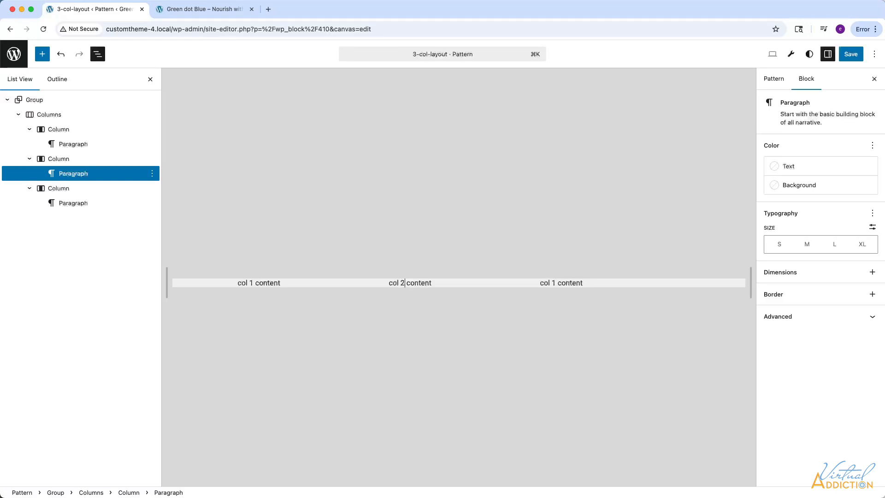
click(556, 284)
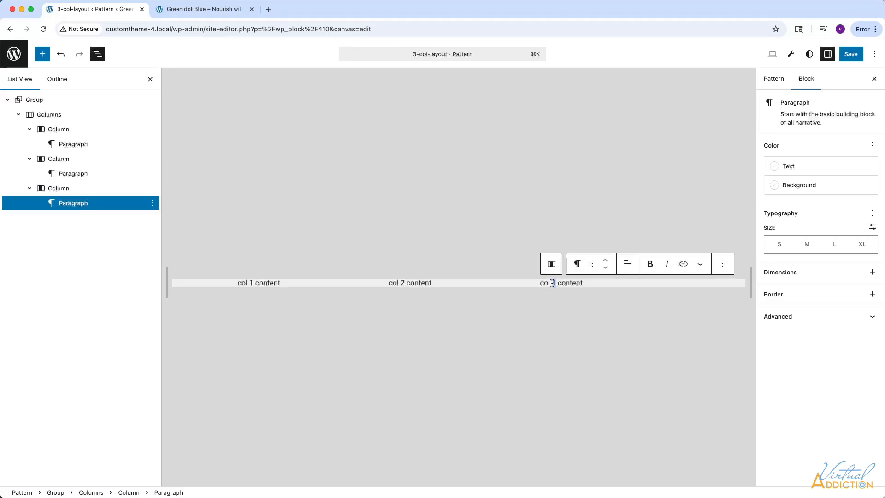
key(BackSpace)
text(3)
Set the Columns block's vertical padding to Medium, horizontal padding and horizontal block spacing to Small, and save the pattern.
click(49, 114)
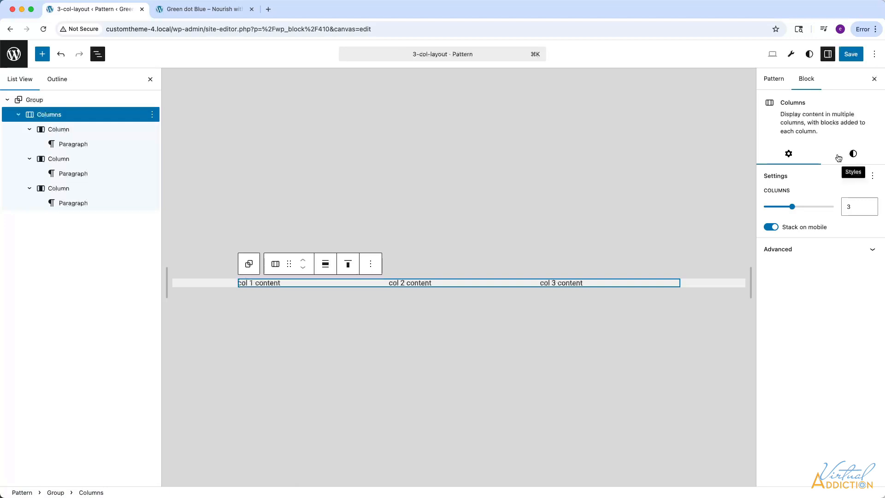
click(853, 154)
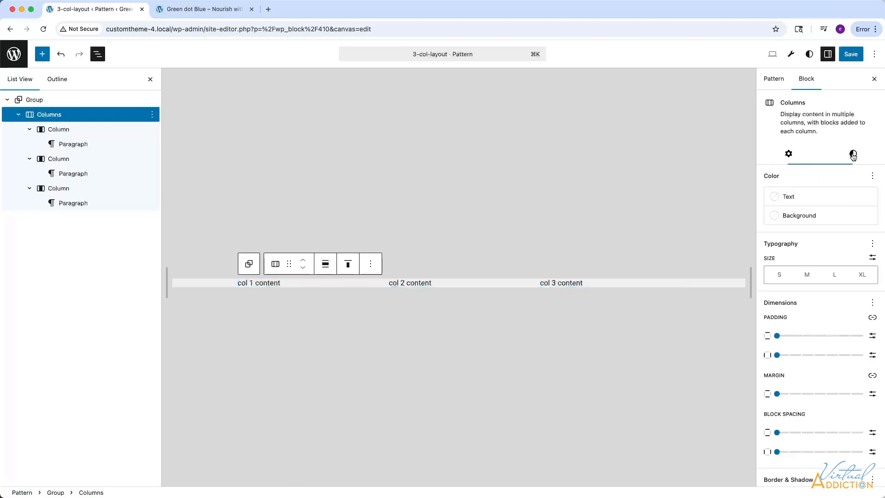
drag(777, 336, 825, 338)
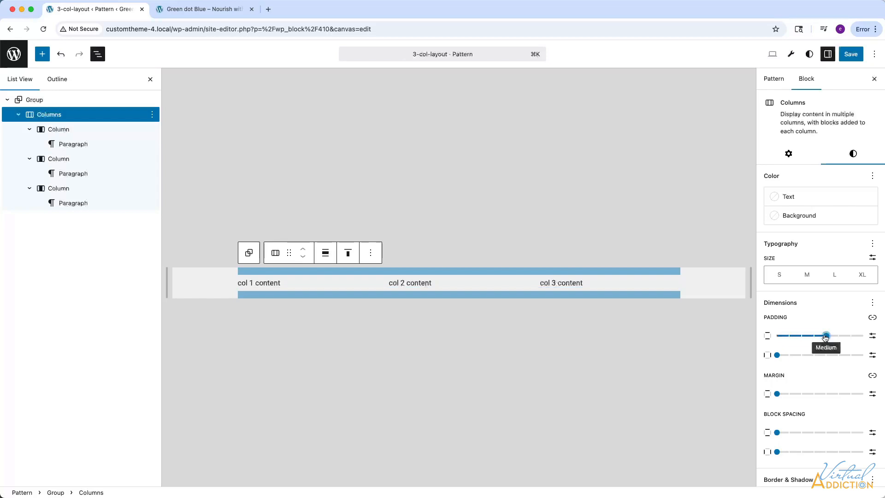
drag(778, 355, 813, 358)
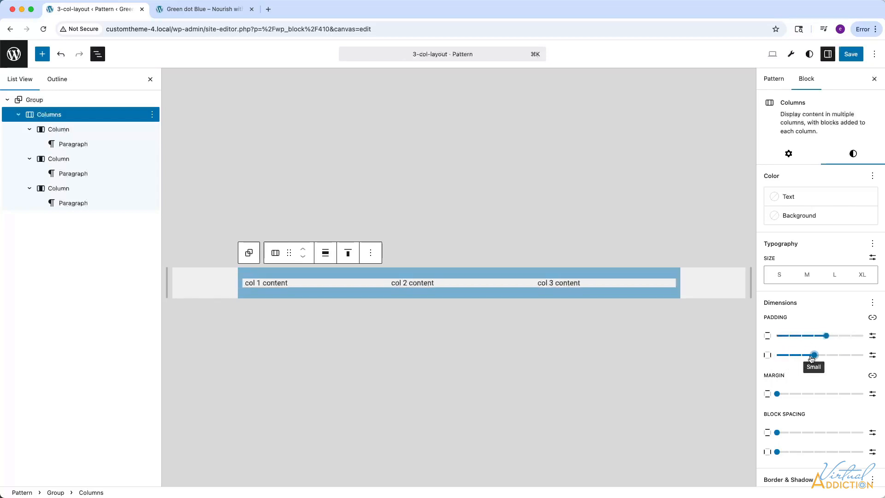
scroll(793, 402, down, 2)
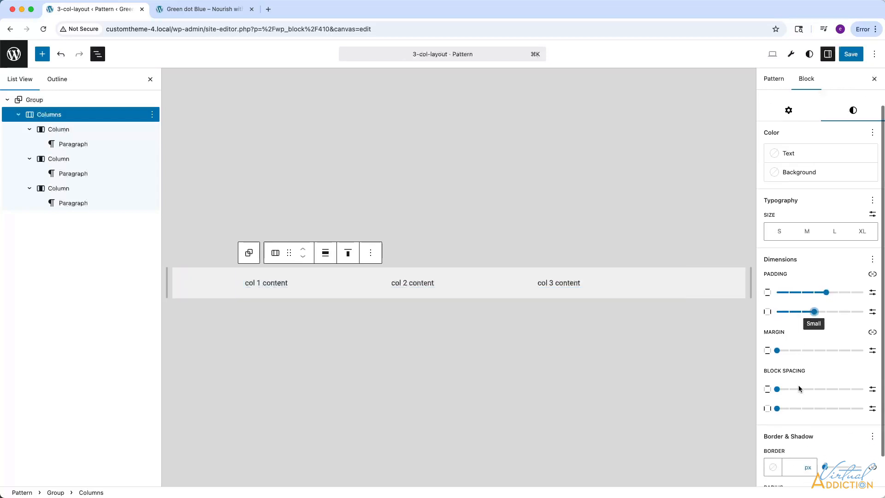
drag(779, 406, 812, 406)
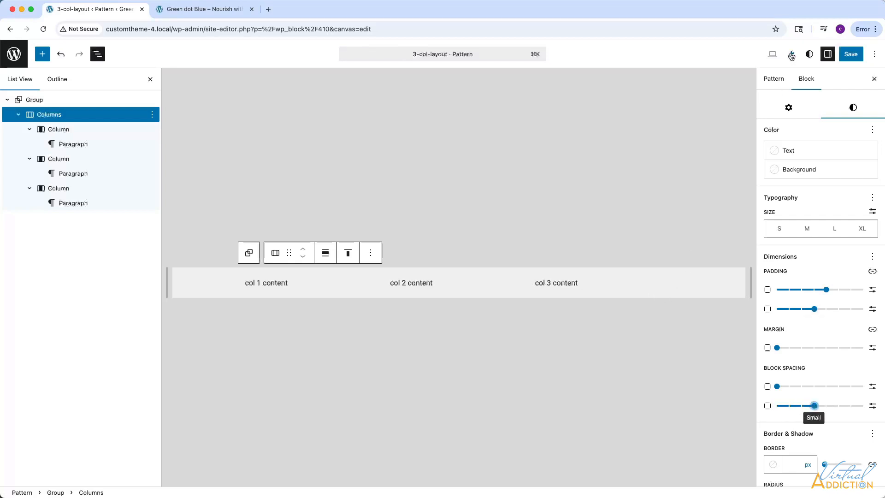
click(853, 56)
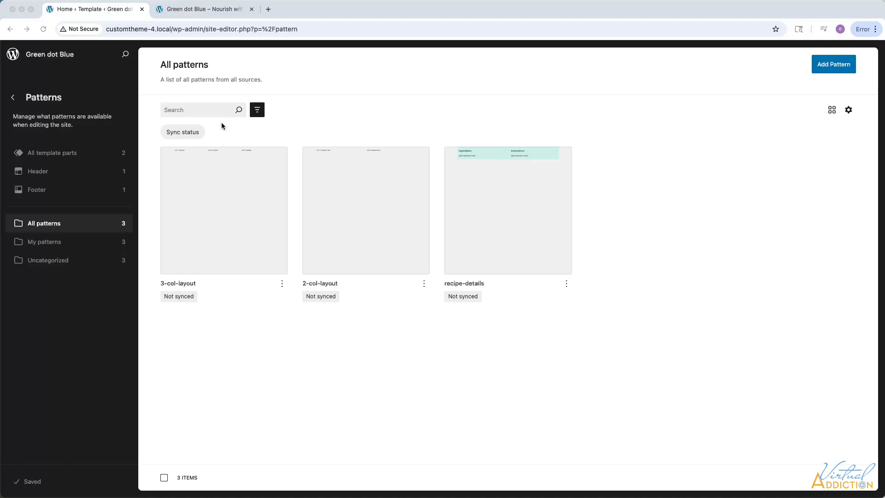
Switch to the live home page and examine the content from the "Welcome to Green dot Blue" heading through the bullet list.
click(199, 10)
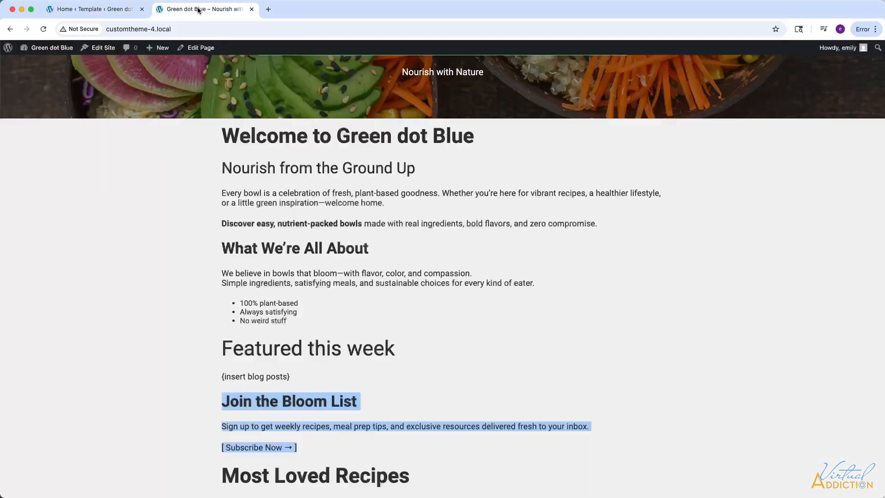
scroll(336, 172, up, 3)
scroll(228, 193, down, 2)
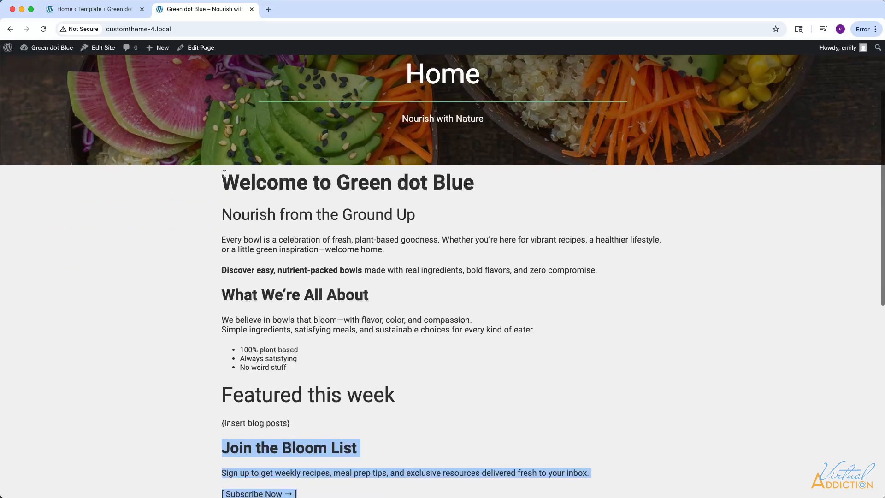
click(225, 179)
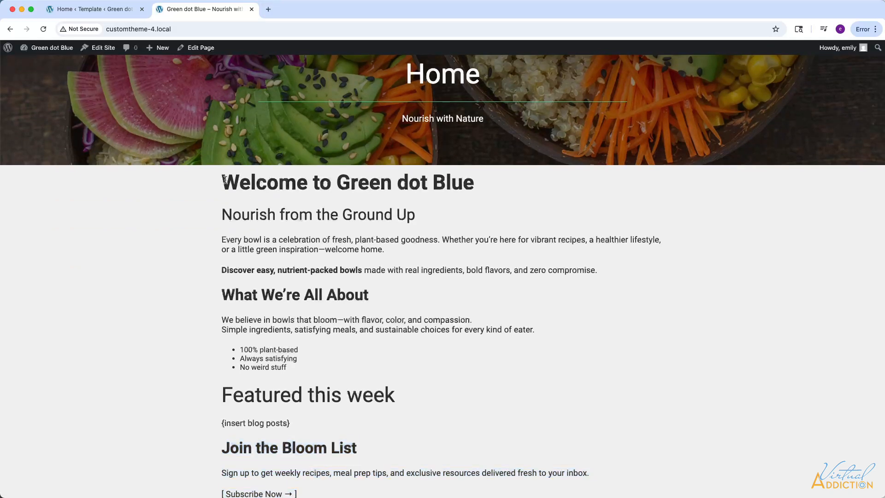
drag(225, 179, 645, 374)
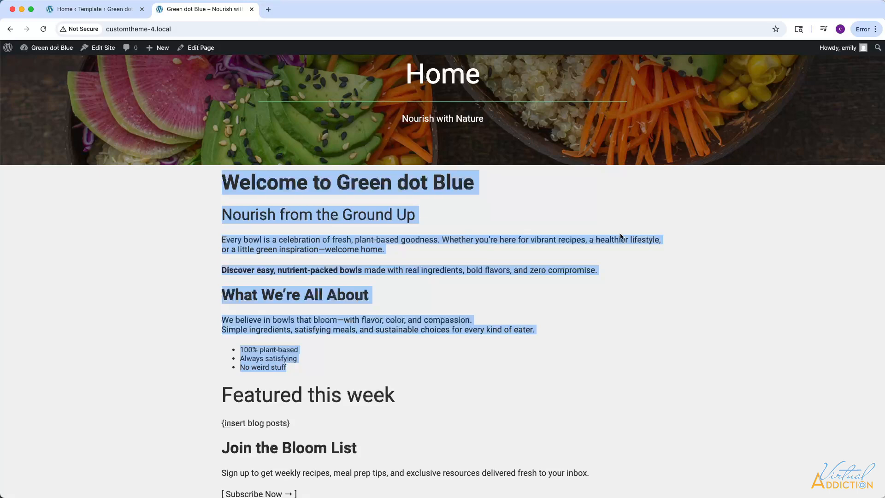
Open the Pages template in the site editor and inspect the Group block that holds the page's Content block.
click(97, 10)
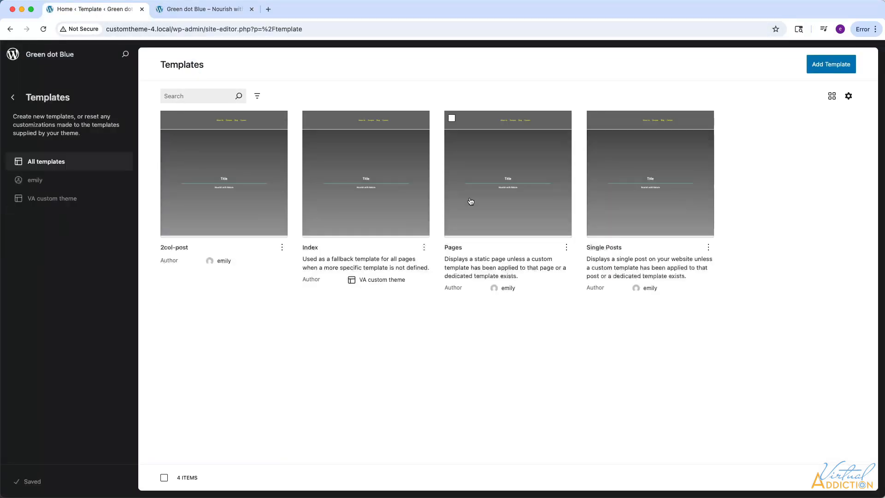
click(506, 202)
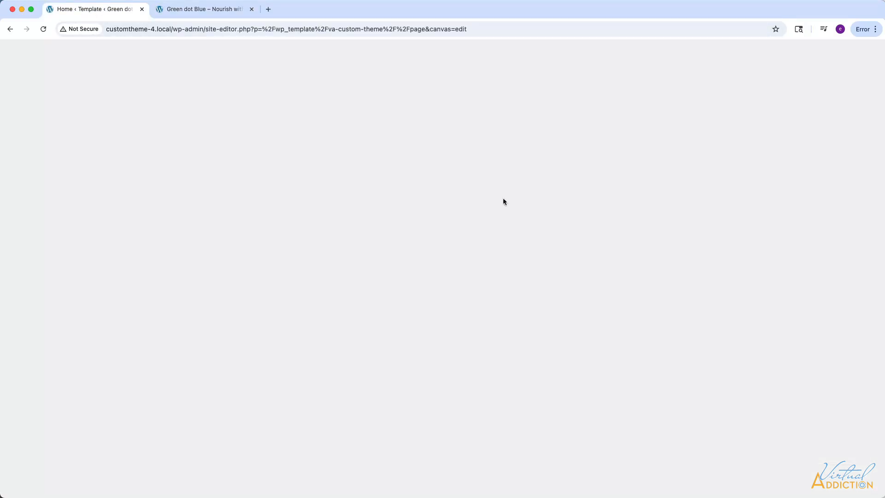
scroll(286, 298, down, 3)
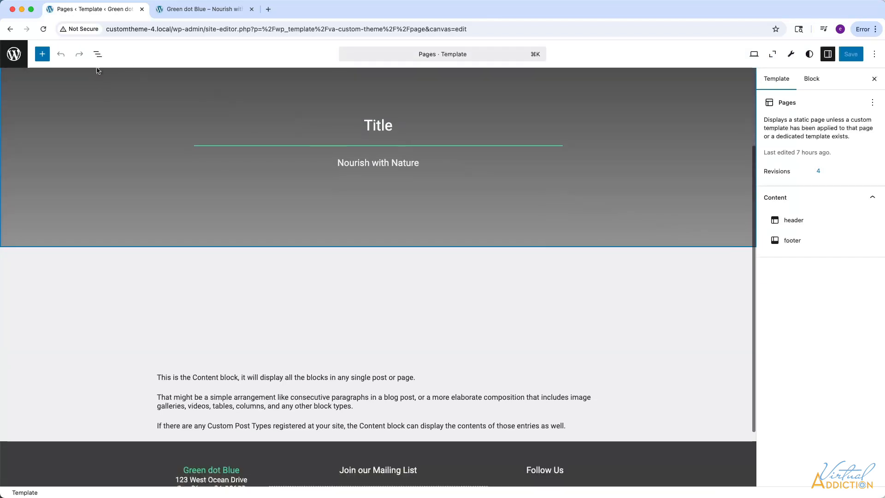
click(98, 54)
click(39, 130)
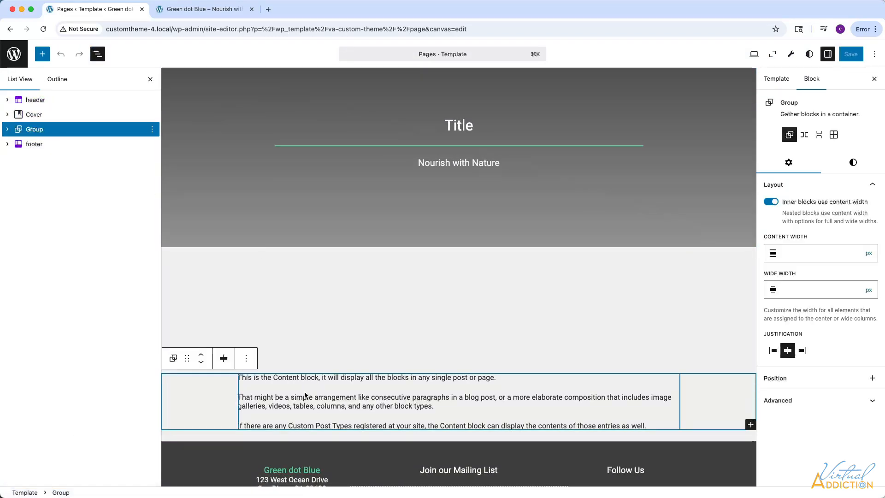
click(7, 129)
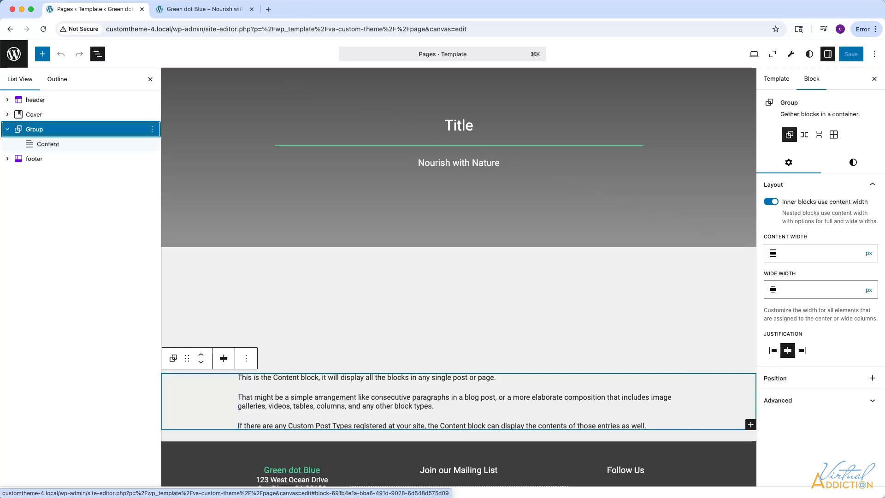
Examine the "What We're All About" section on the live home page, then return to the Pages template editor.
click(190, 12)
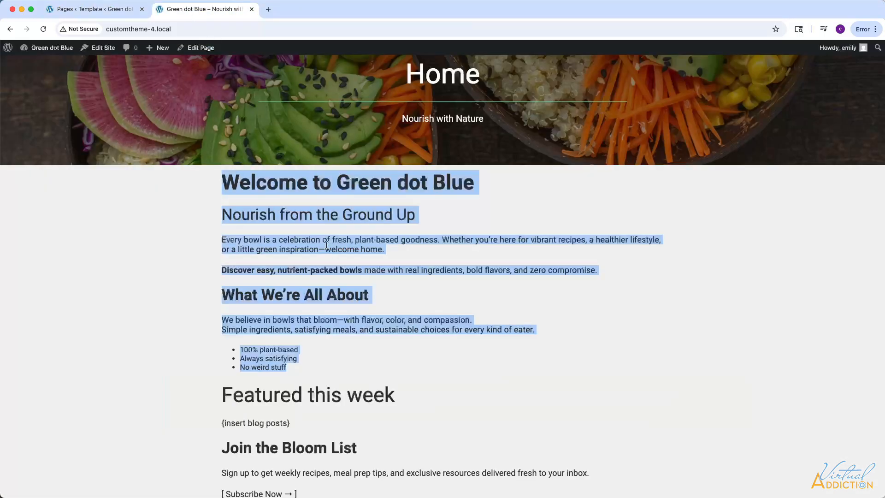
click(258, 331)
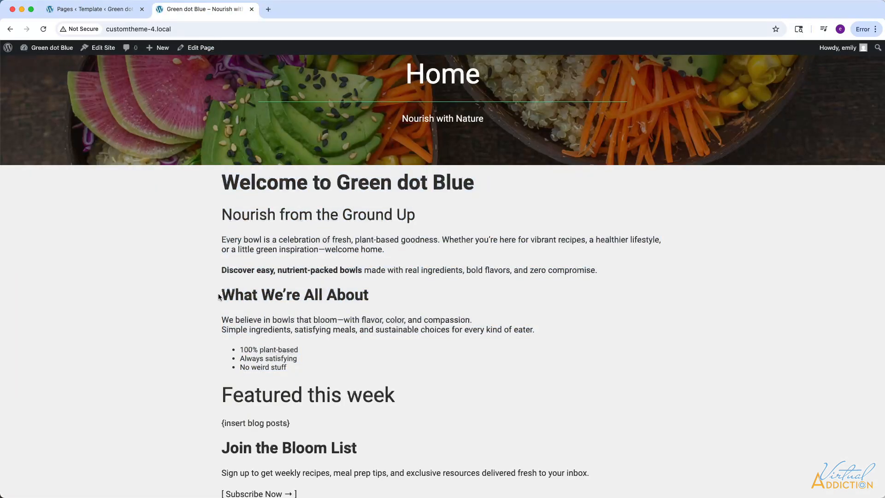
drag(218, 294, 355, 370)
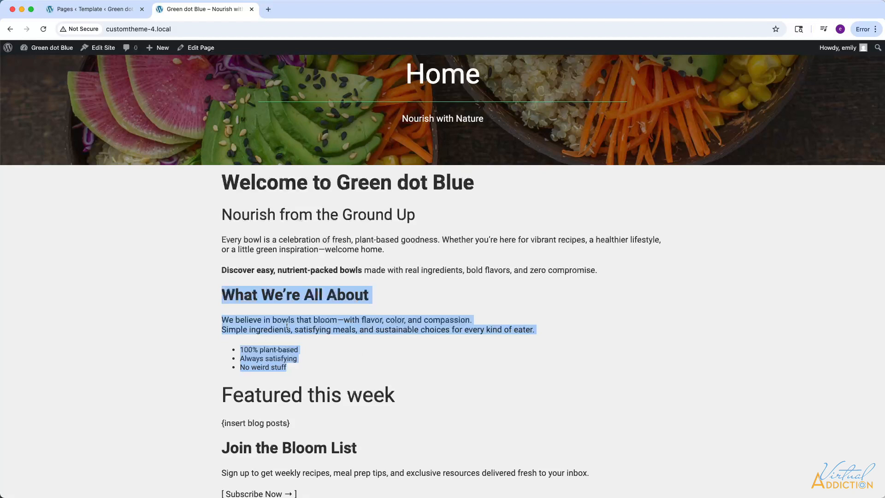
click(108, 11)
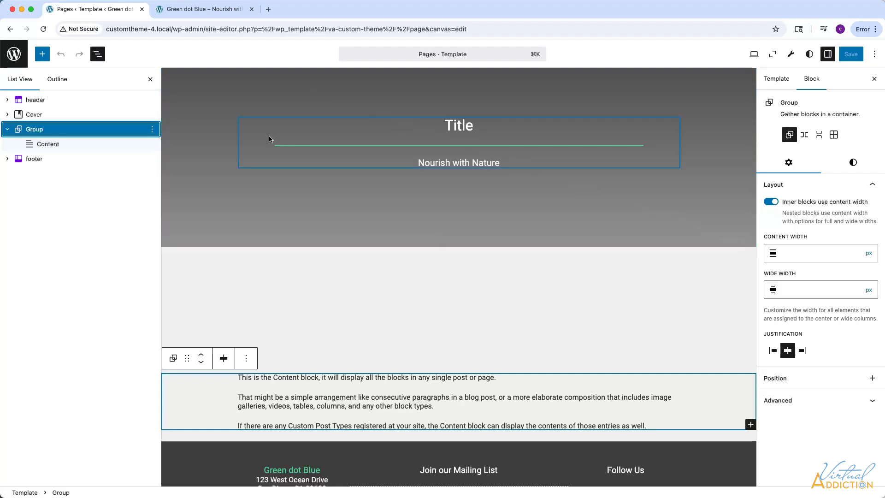
Create a custom template named full-width, starting from the offered pattern with the header, title cover, content and footer.
click(13, 54)
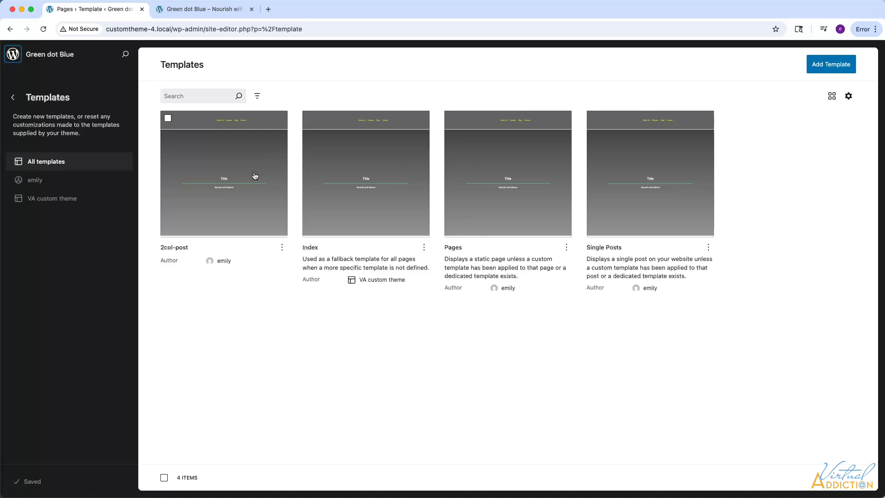
click(824, 65)
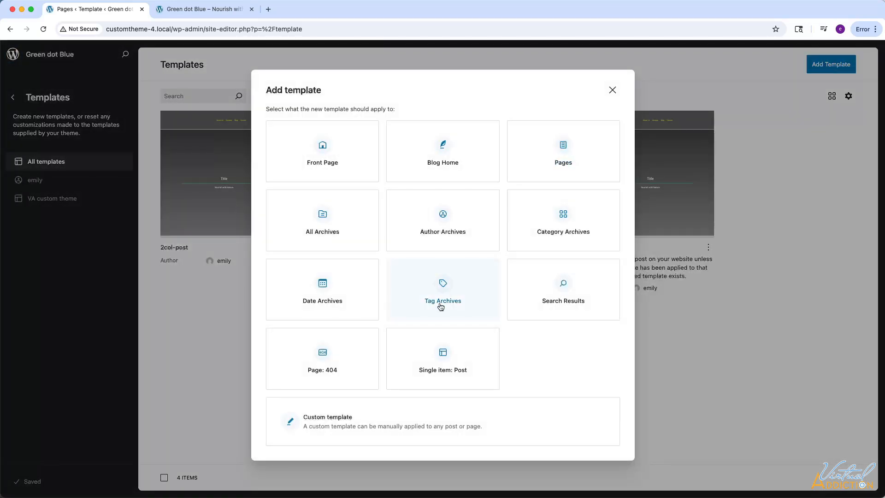
click(374, 427)
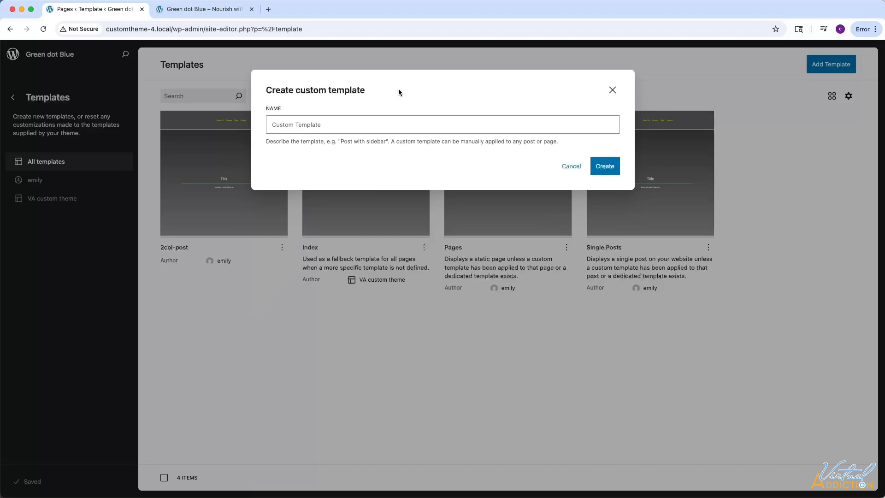
click(293, 124)
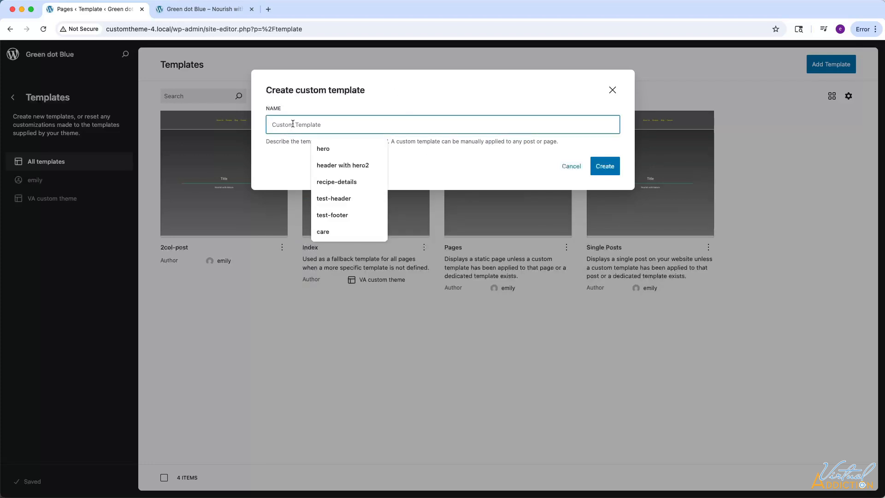
text(full-width)
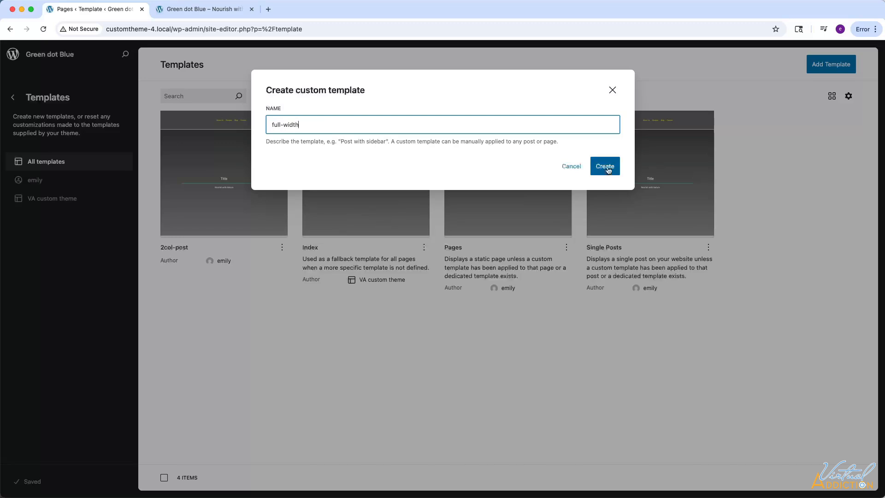
click(603, 166)
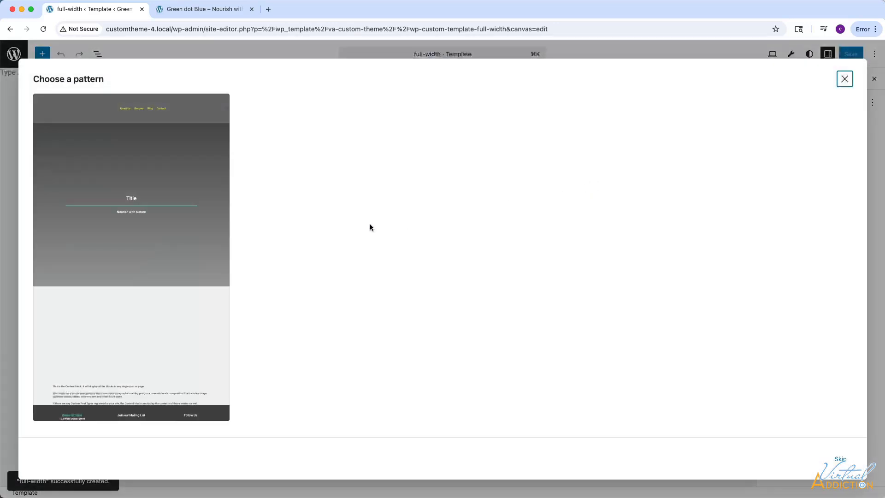
click(118, 184)
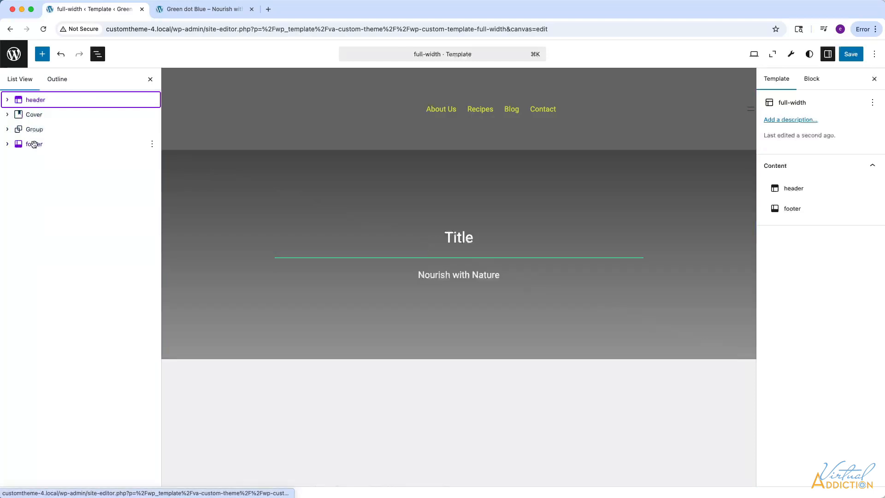
Turn off content width for inner blocks on the Group holding the Content block, and save the full-width template.
click(8, 129)
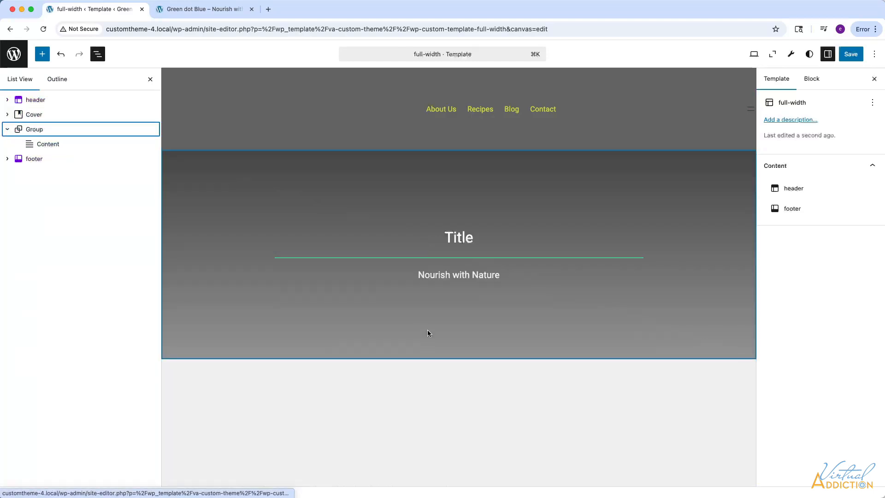
scroll(427, 333, down, 4)
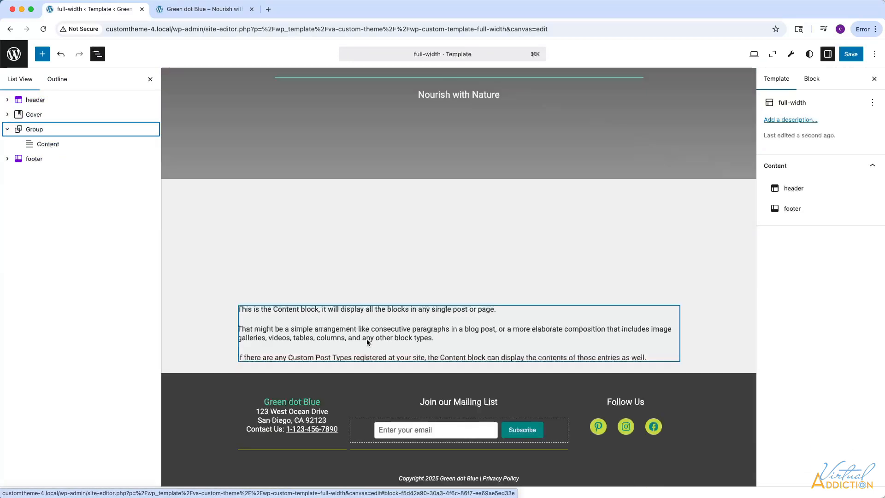
click(25, 130)
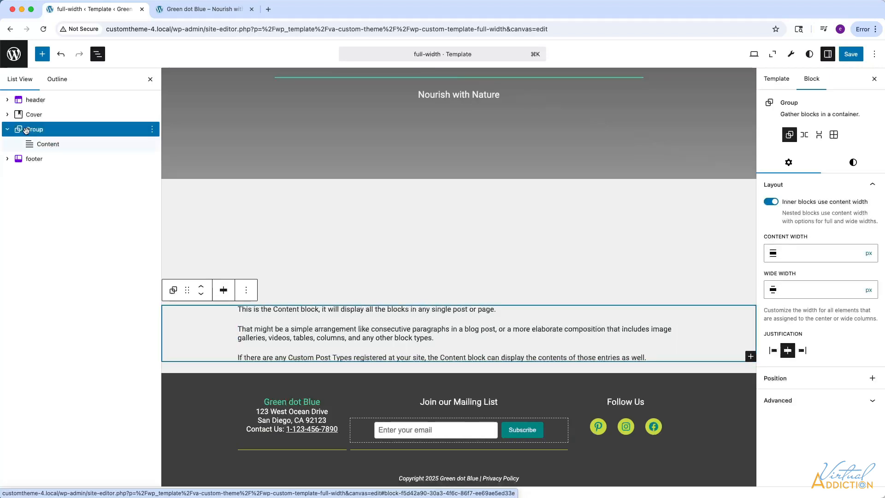
click(772, 203)
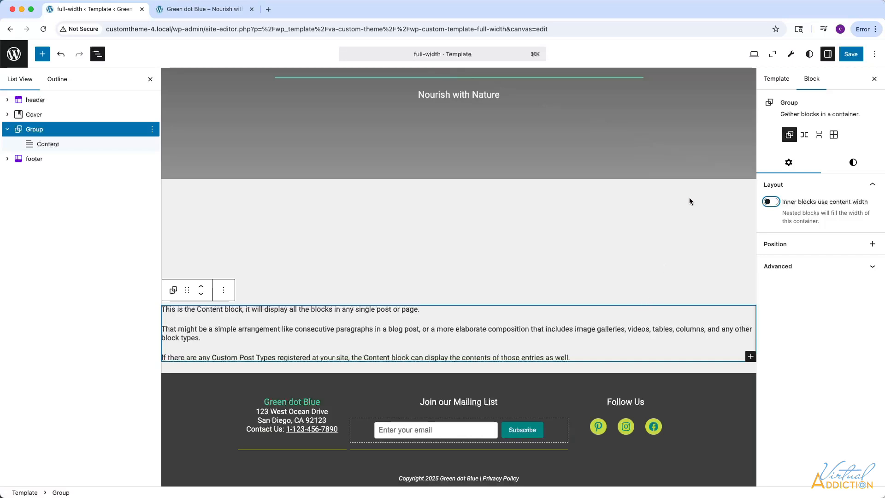
click(848, 55)
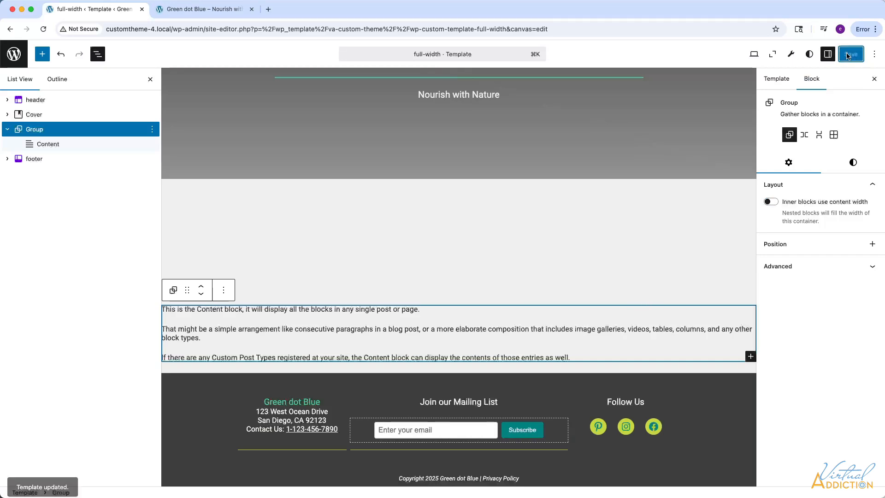
Leave the site editor and open the Home front page for editing from the site's list of pages.
click(13, 56)
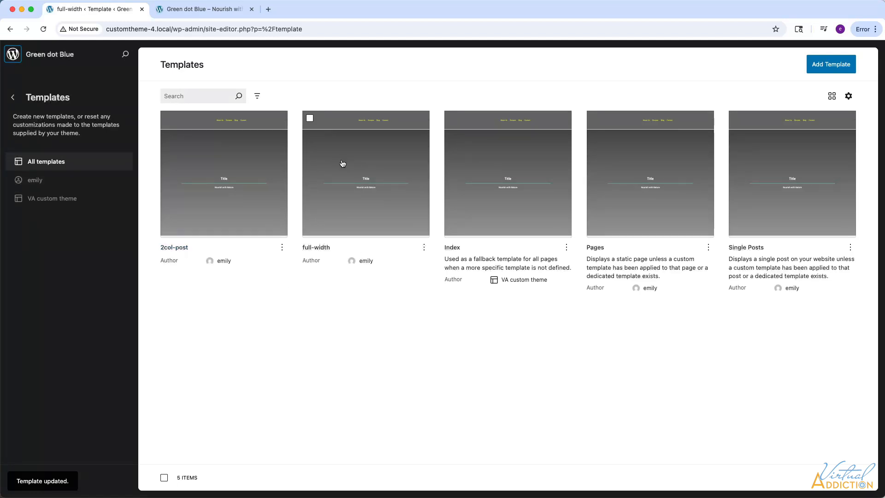
click(13, 54)
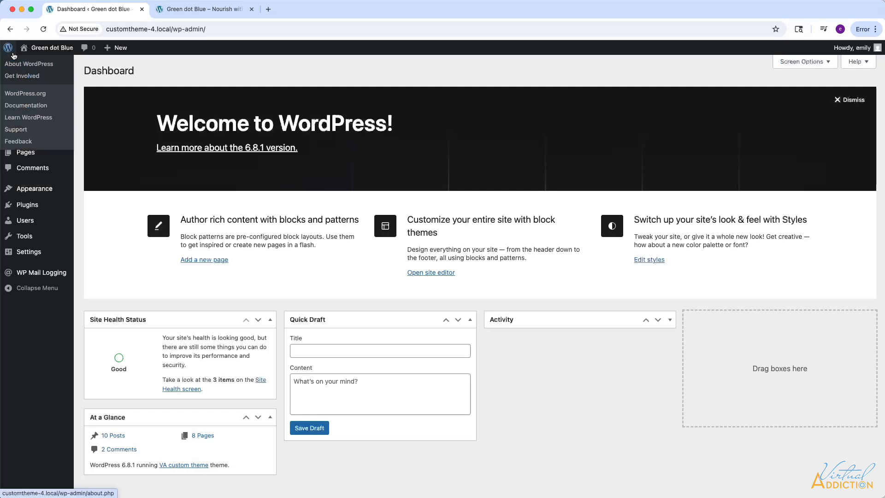
click(28, 156)
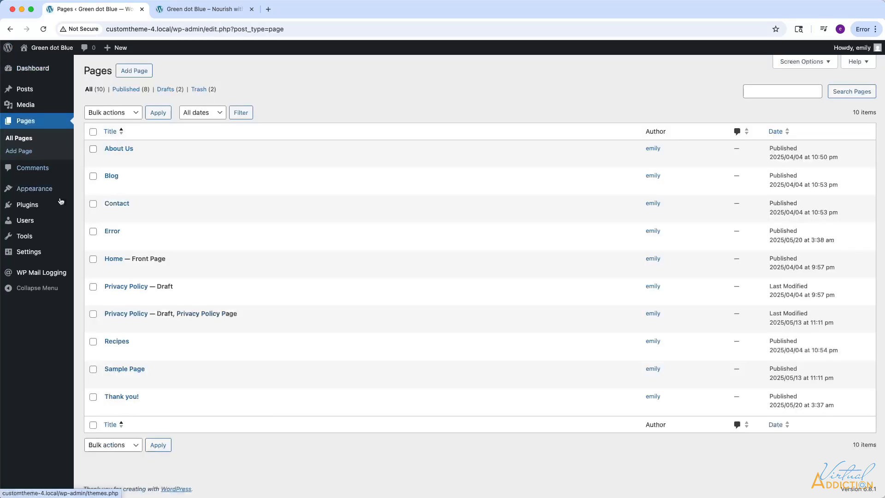
click(110, 269)
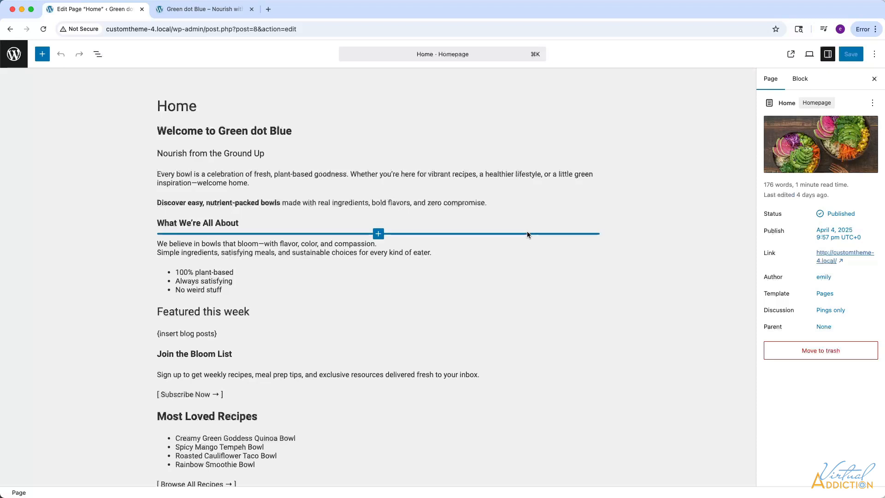
Change the Home page's template to full-width and save the page.
click(825, 296)
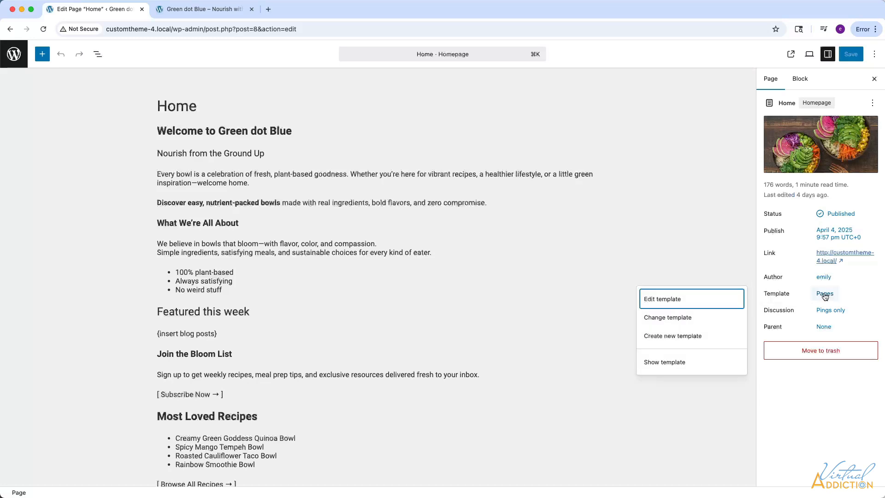
click(680, 318)
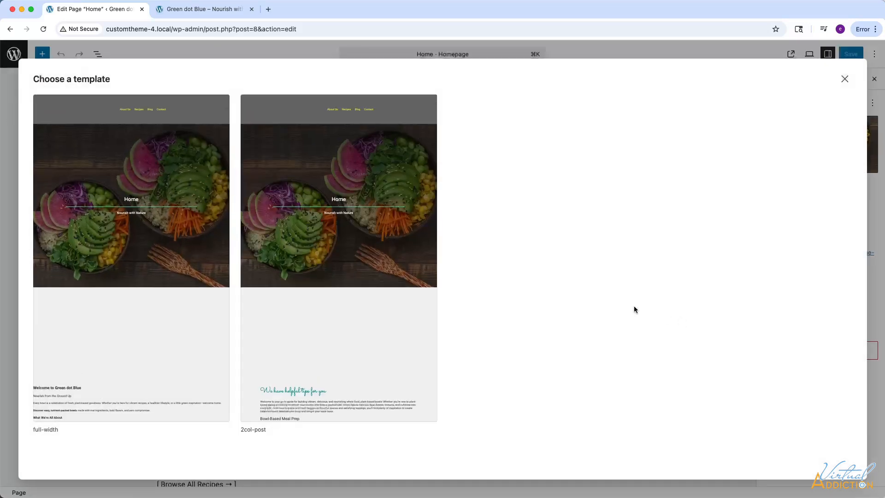
click(142, 236)
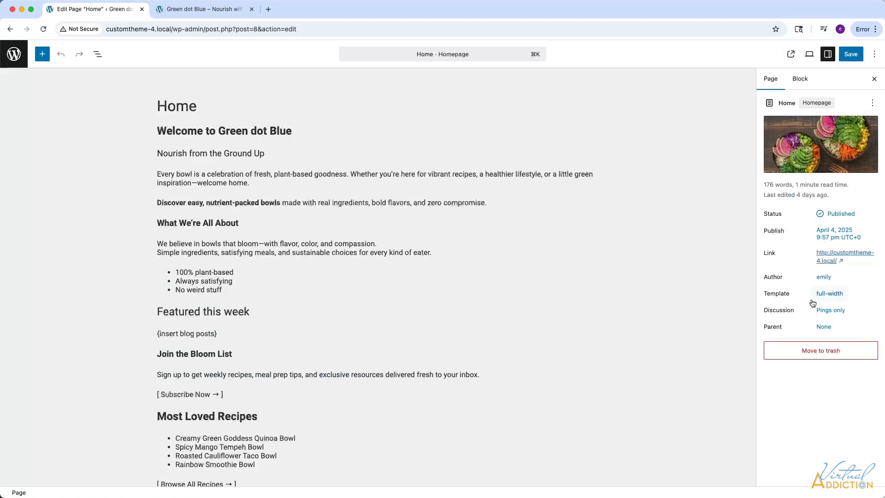
click(855, 56)
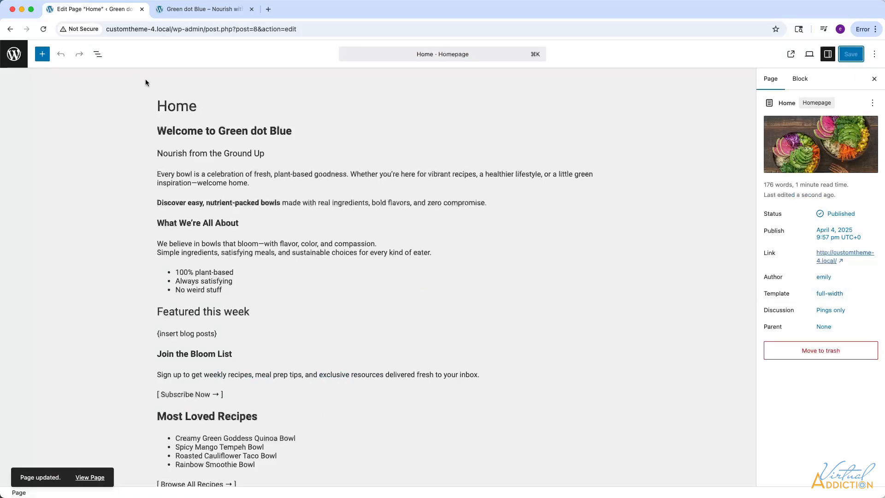
Examine how the content spans the live home page, then return to the Home page editor.
click(200, 9)
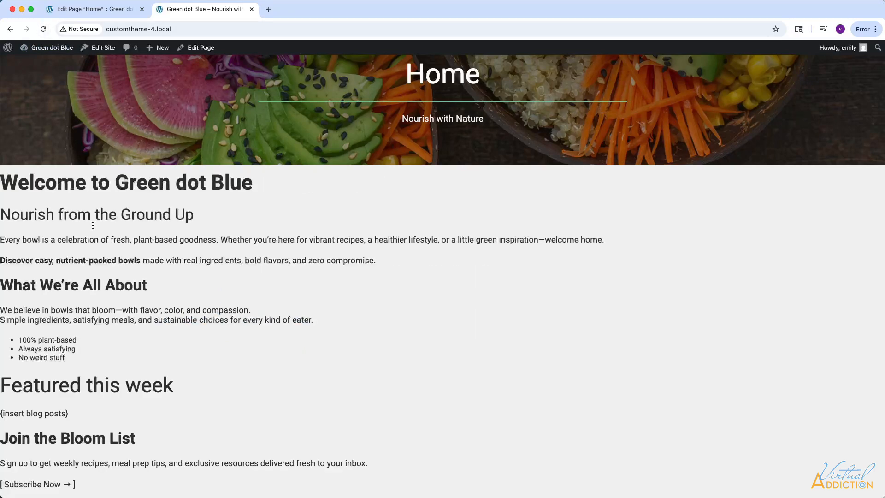
scroll(105, 238, down, 5)
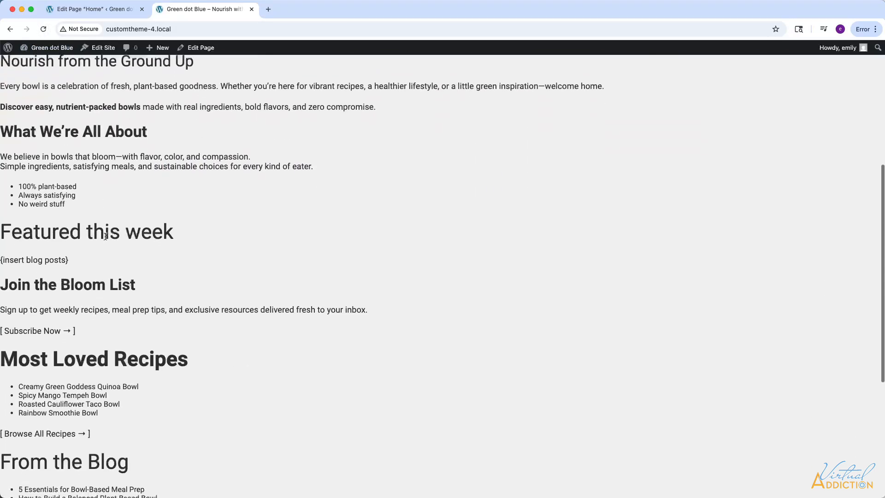
scroll(104, 236, up, 5)
click(88, 10)
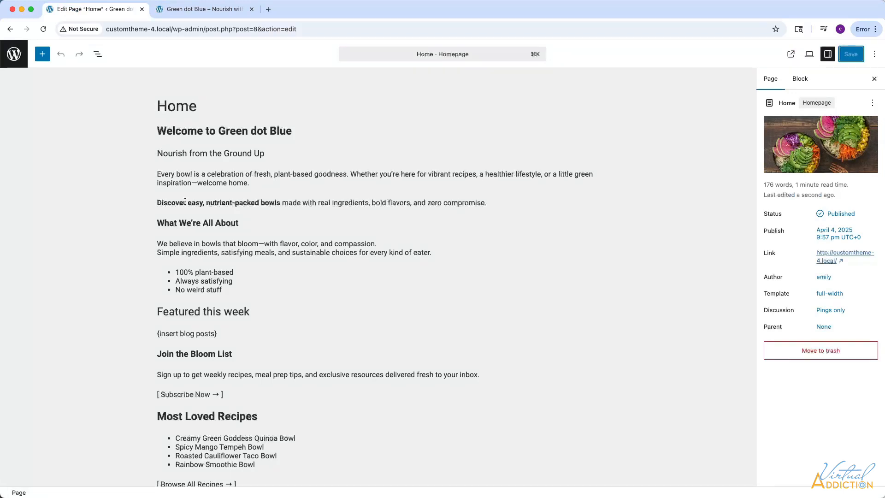
Add a Group block with the single-container layout before the "Welcome to Green dot Blue" heading.
click(96, 54)
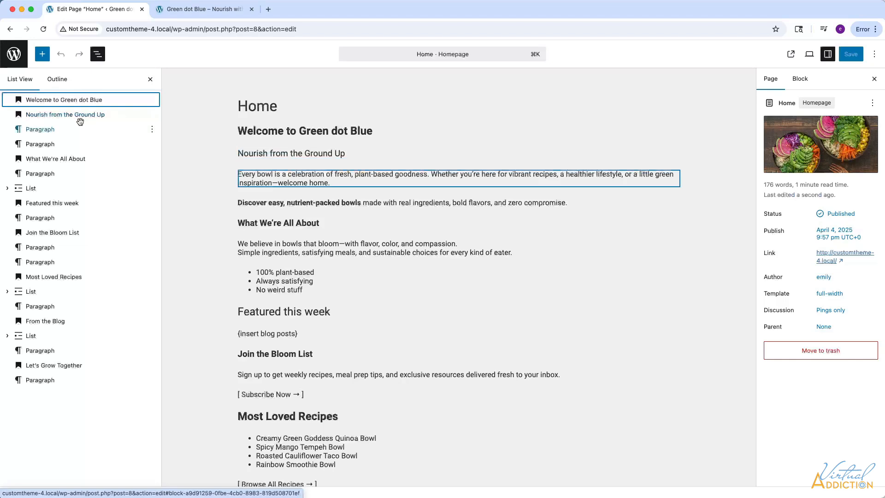
click(153, 100)
click(167, 179)
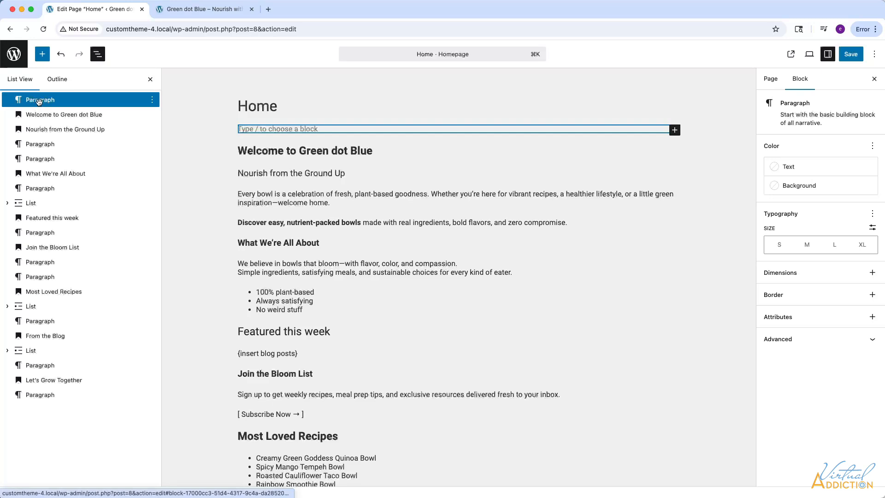
key(super+g)
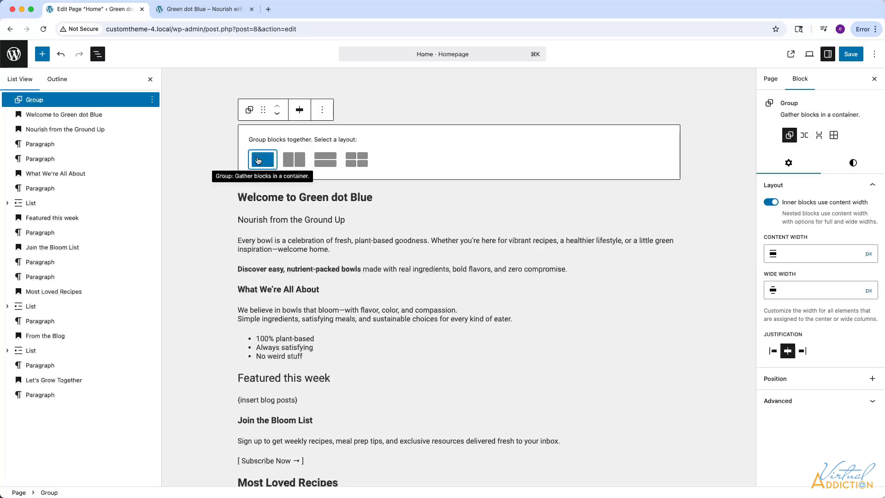
click(259, 160)
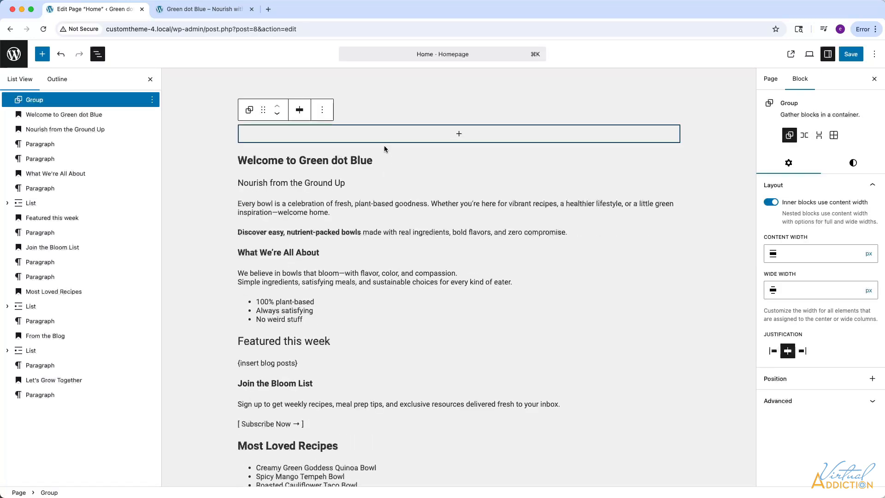
Move the "Welcome to Green dot Blue" and "Nourish from the Ground Up" headings and the two paragraphs below them into the empty Group.
click(35, 115)
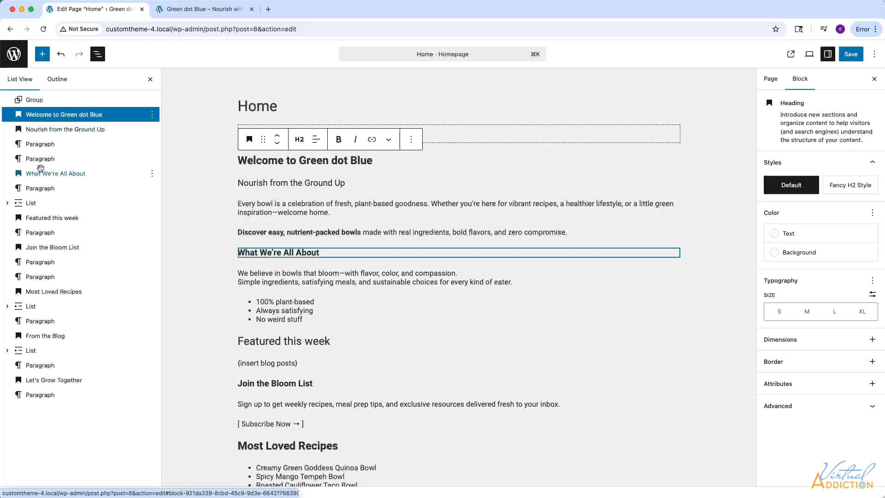
shift+click(38, 160)
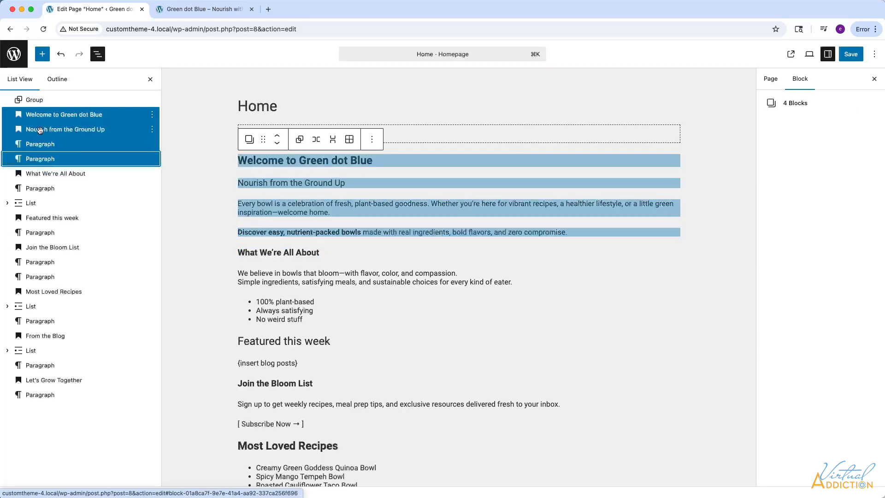
drag(41, 115, 42, 107)
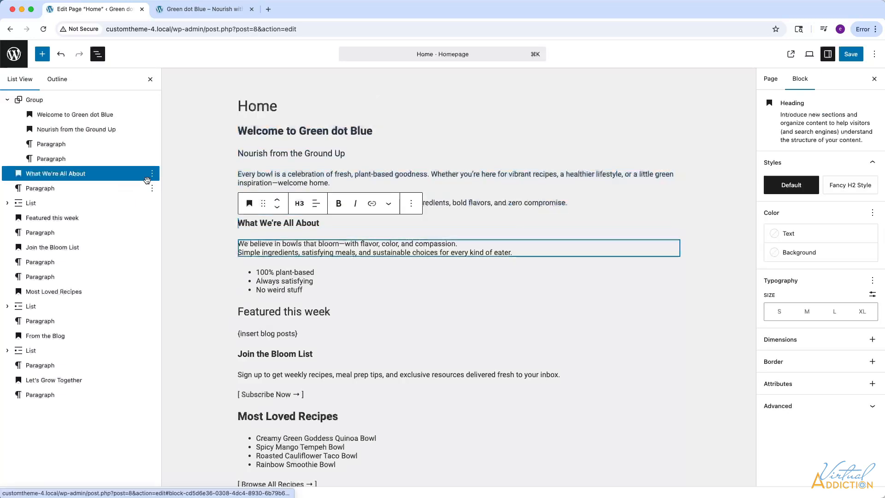
Add a single-container Group block before the "What We're All About" heading and turn off content width for its inner blocks.
click(150, 178)
click(152, 177)
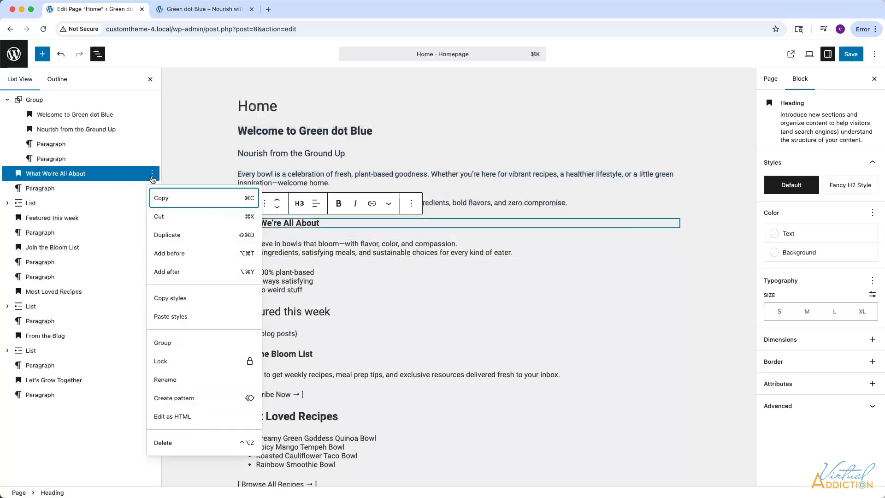
click(173, 249)
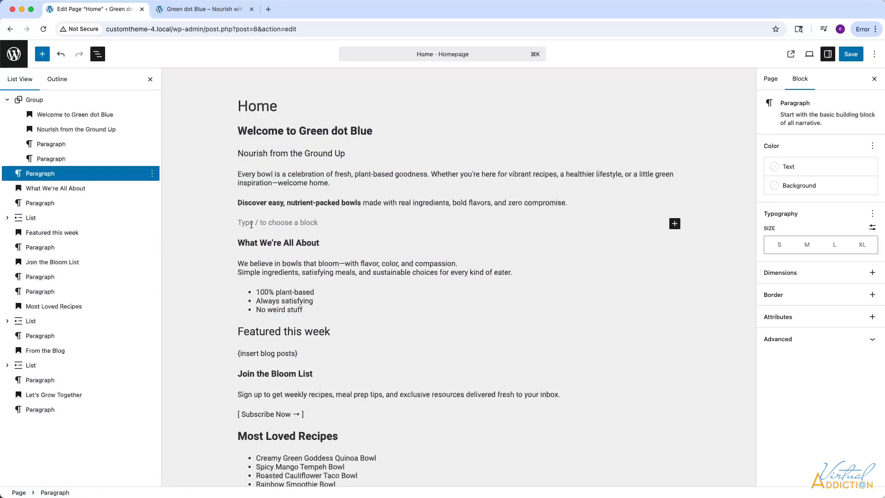
click(249, 203)
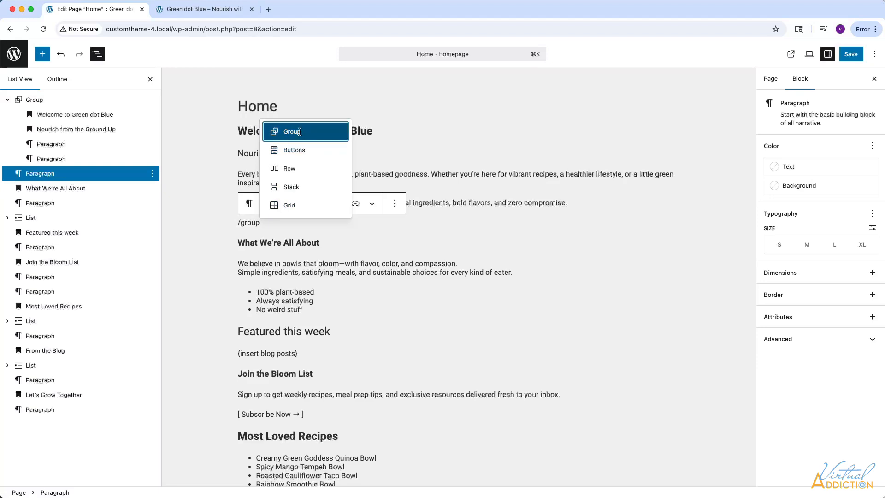
click(276, 131)
click(262, 253)
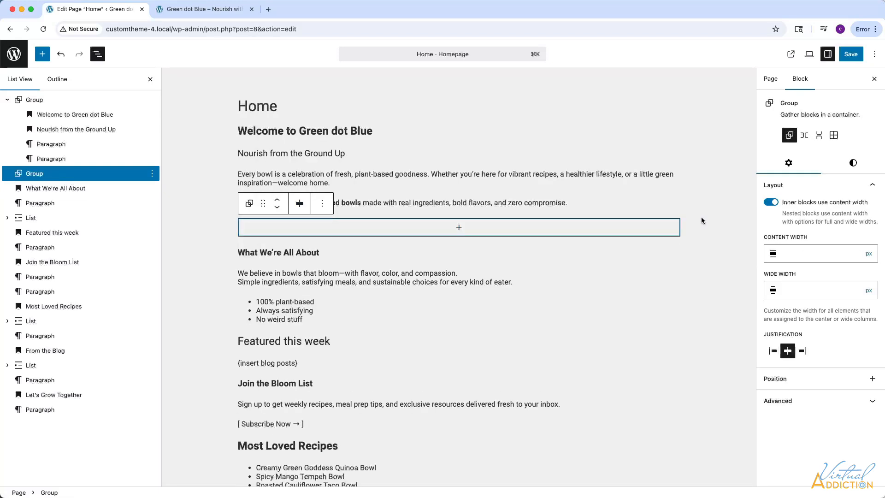
click(767, 206)
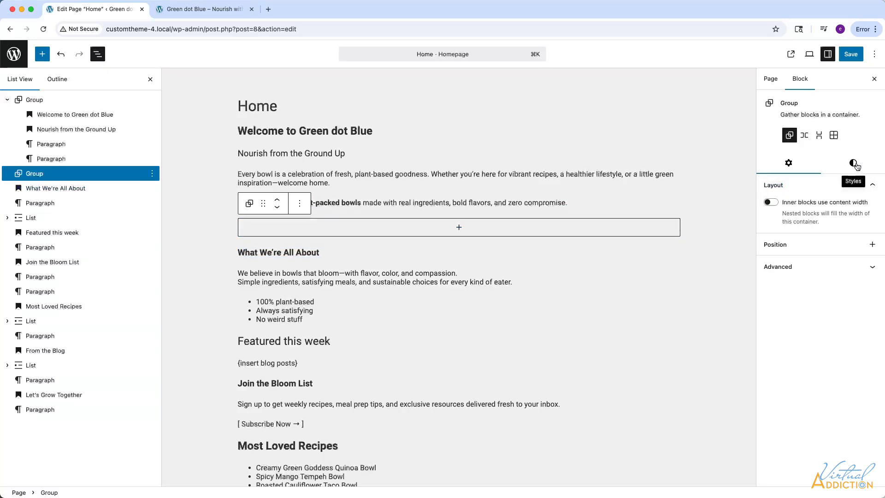
Set the background color of the empty Group above "What We're All About" to the theme's Teal.
click(854, 164)
click(774, 227)
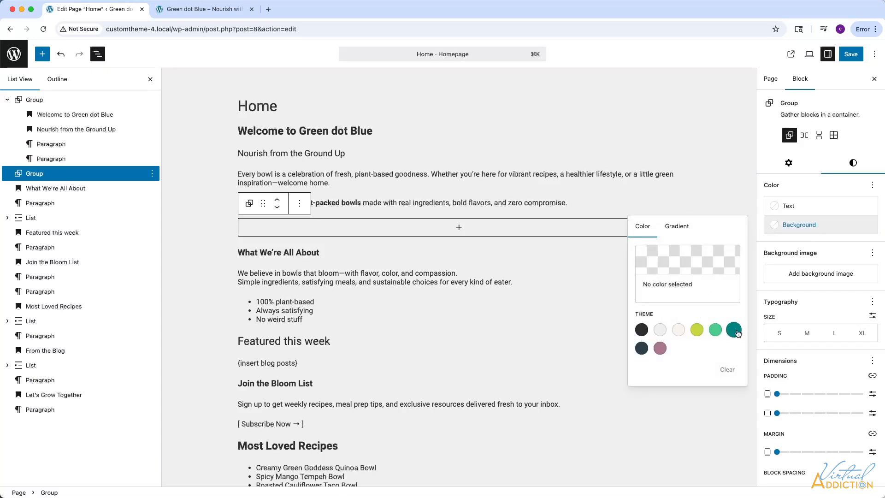
click(735, 330)
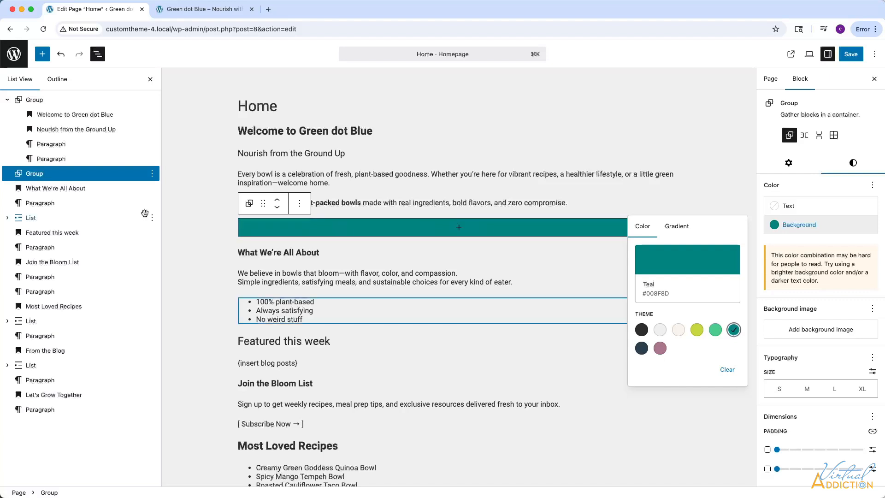
Nest a Group block with the single-container layout inside the teal Group.
click(459, 230)
click(459, 231)
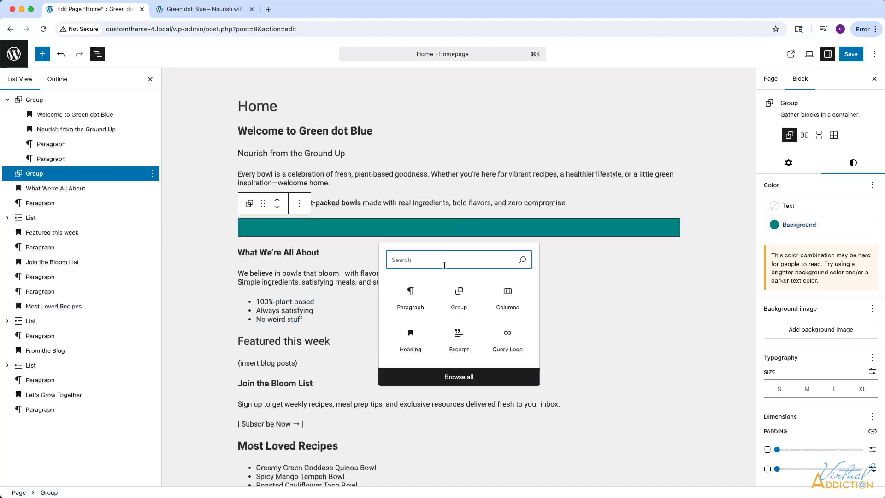
click(459, 295)
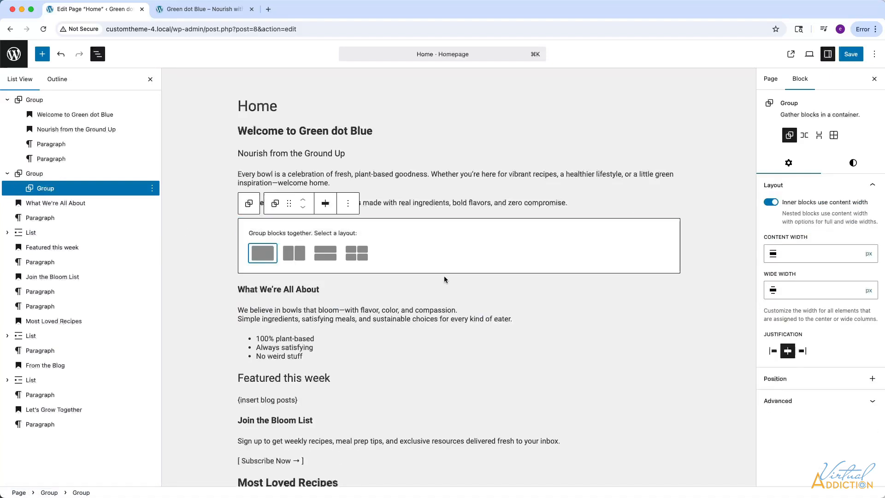
click(266, 252)
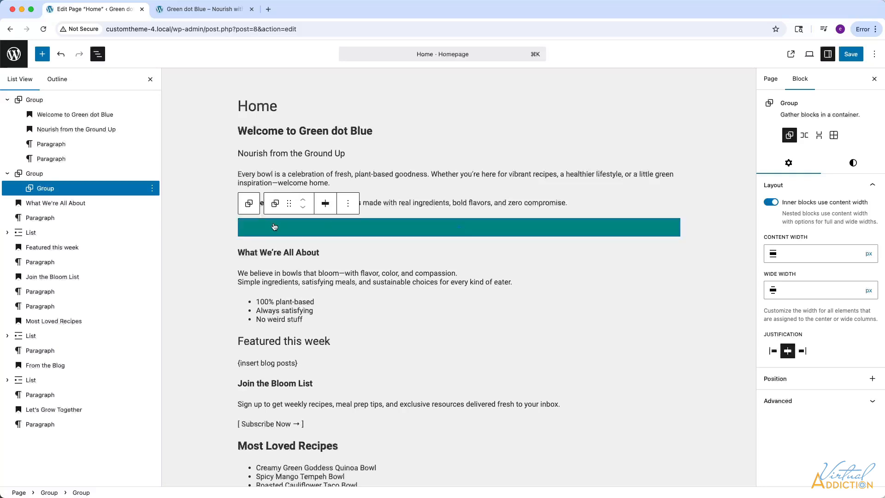
Move the "What We're All About" heading, its paragraph and its list into the inner Group.
click(42, 203)
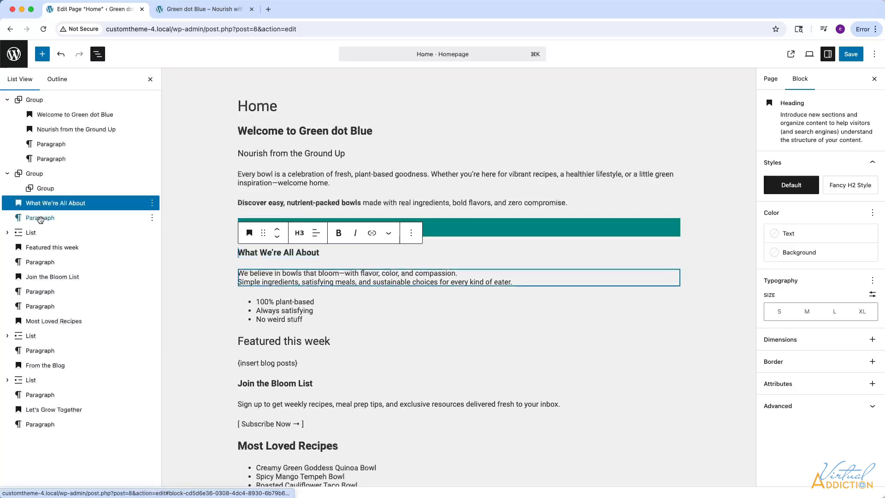
shift+click(33, 233)
drag(36, 207, 55, 191)
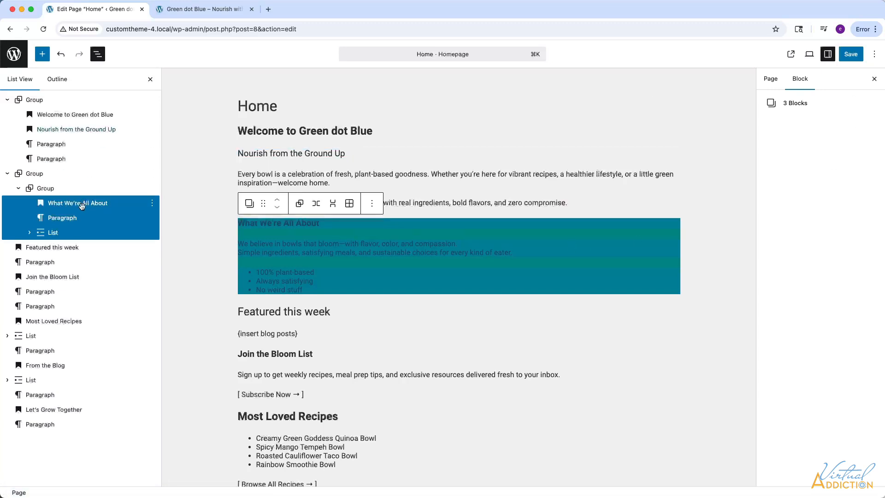
Apply the theme's off-white text color to the "What We're All About" heading, the paragraph and the list below it.
click(81, 206)
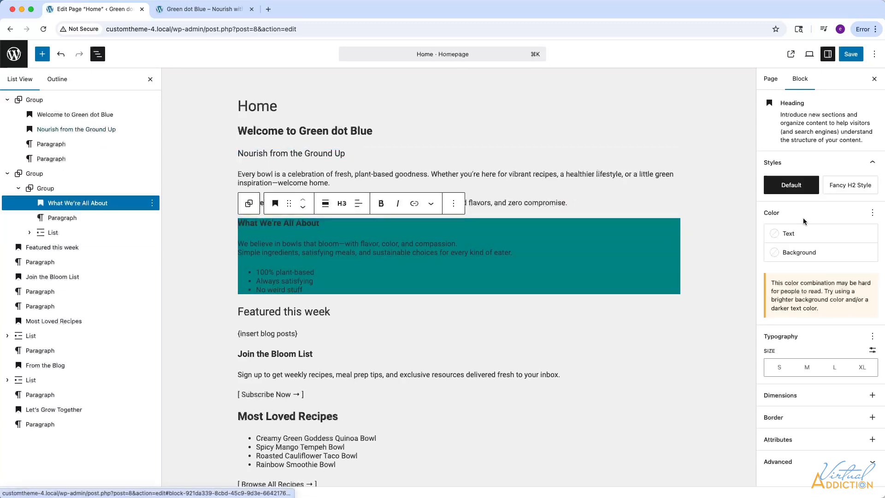
click(775, 235)
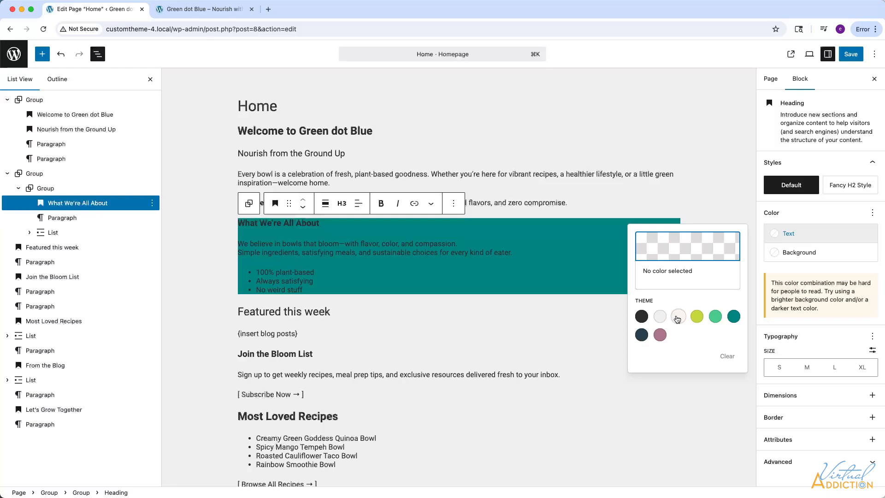
click(677, 318)
click(67, 220)
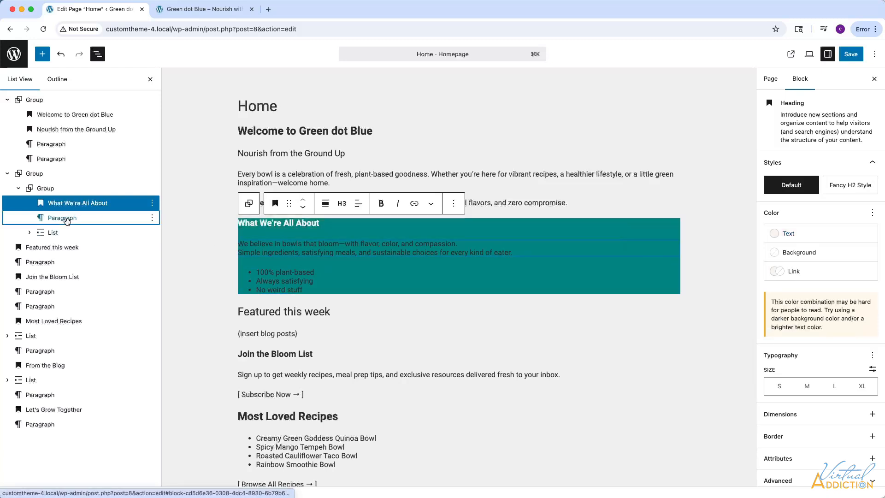
click(285, 281)
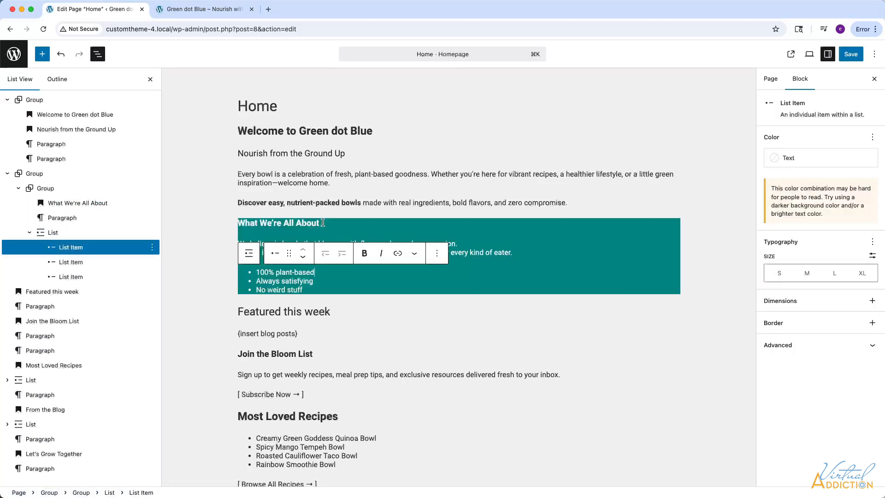
Center the text of the "What We're All About" heading.
click(293, 222)
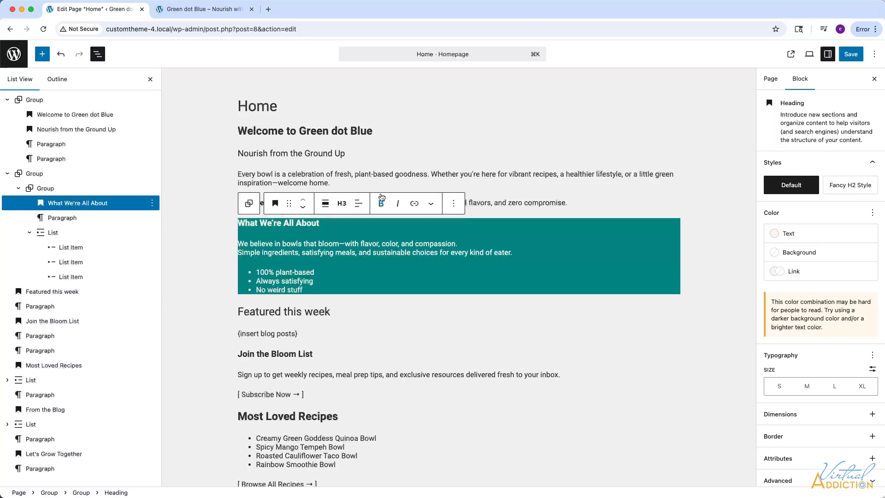
click(359, 204)
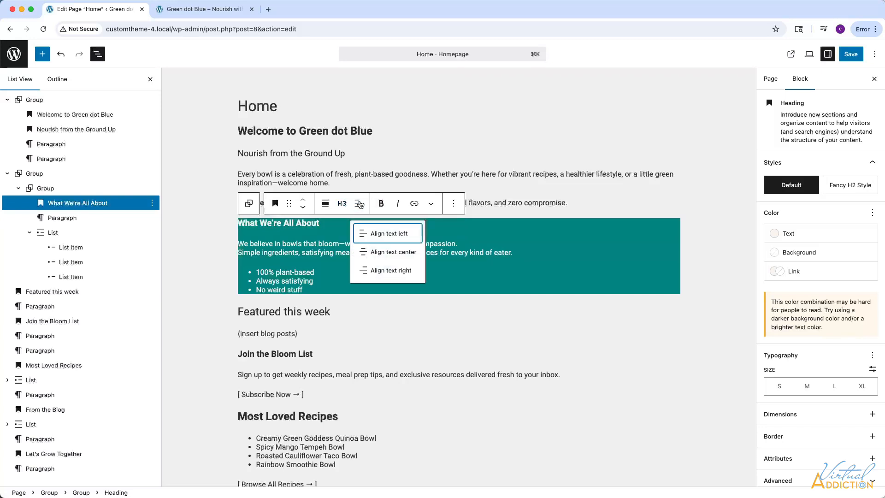
click(383, 252)
Set the inner Group's vertical padding to Medium and horizontal padding to Small, and save the page.
click(46, 189)
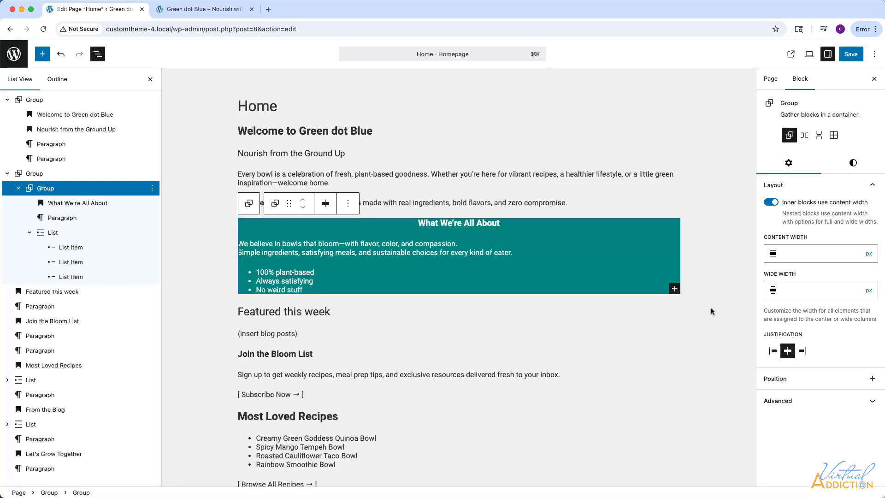
click(853, 163)
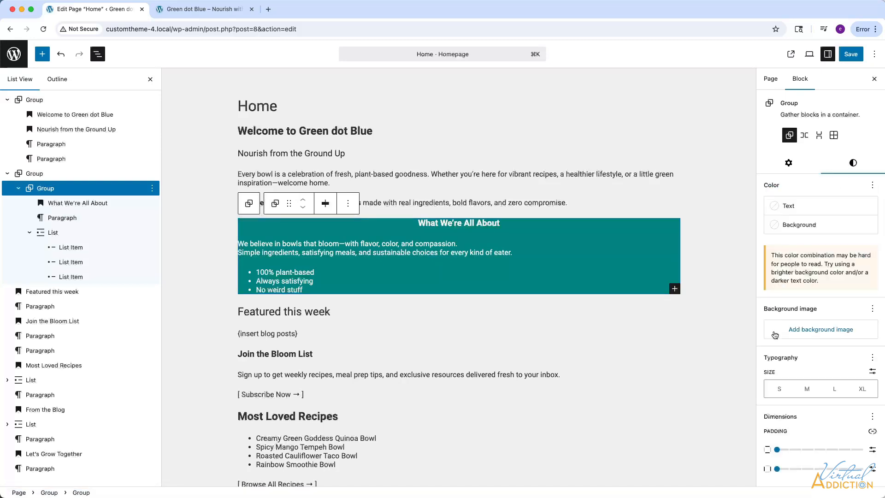
scroll(791, 372, down, 3)
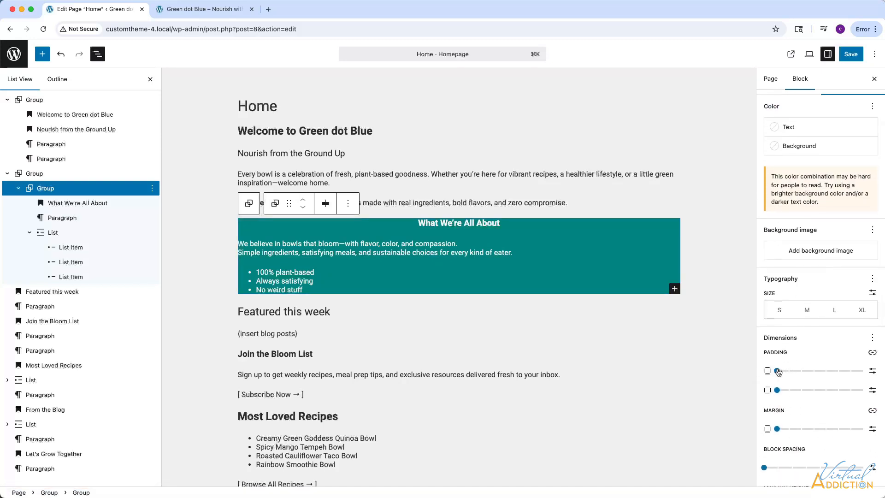
drag(778, 372, 825, 373)
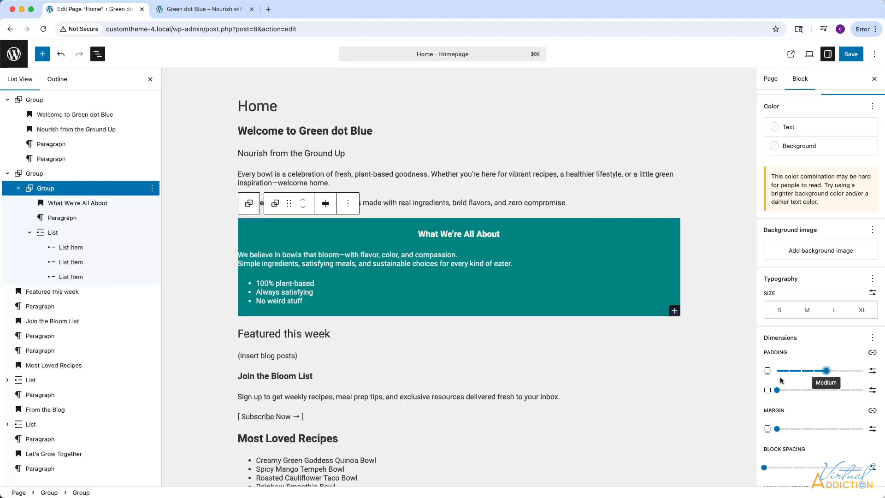
drag(778, 391, 813, 391)
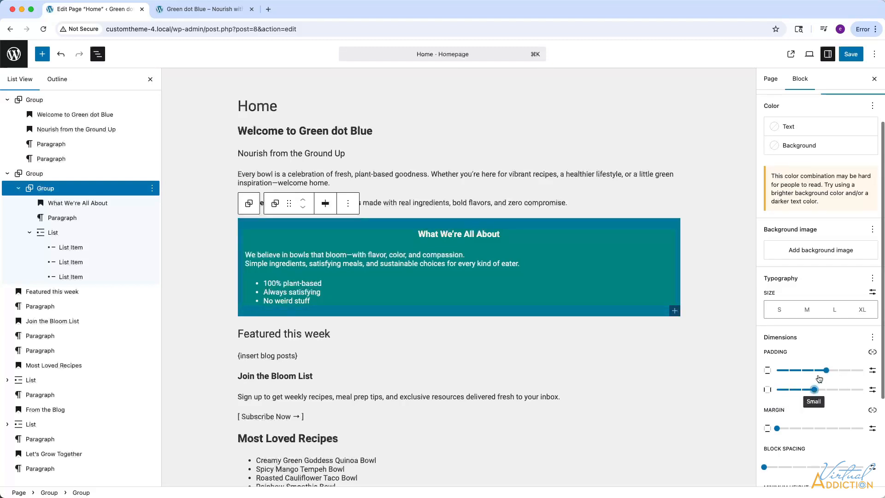
click(849, 55)
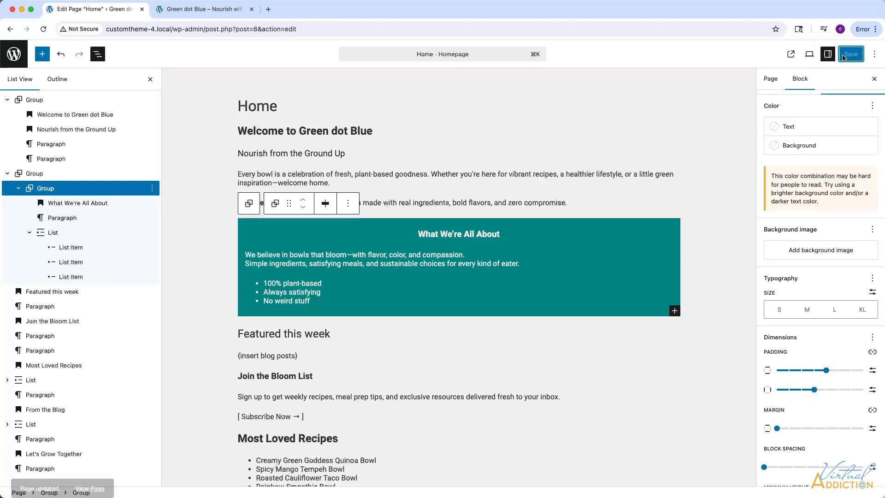
Reload the live home page, examine the widths of the two grouped sections, and return to the Home page editor.
click(216, 12)
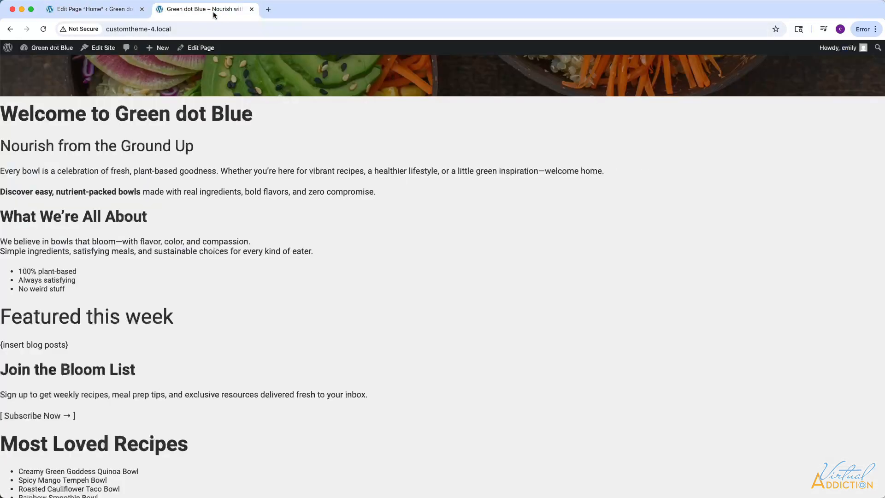
click(43, 29)
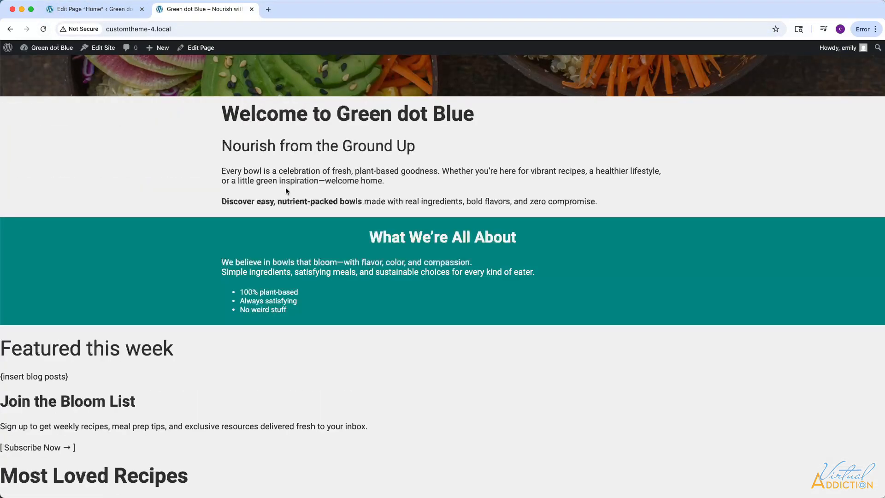
scroll(628, 238, up, 3)
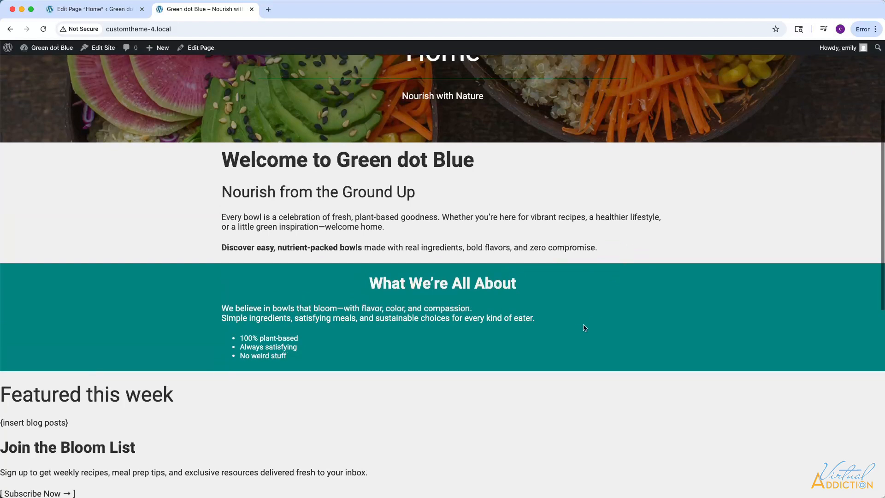
scroll(637, 296, down, 1)
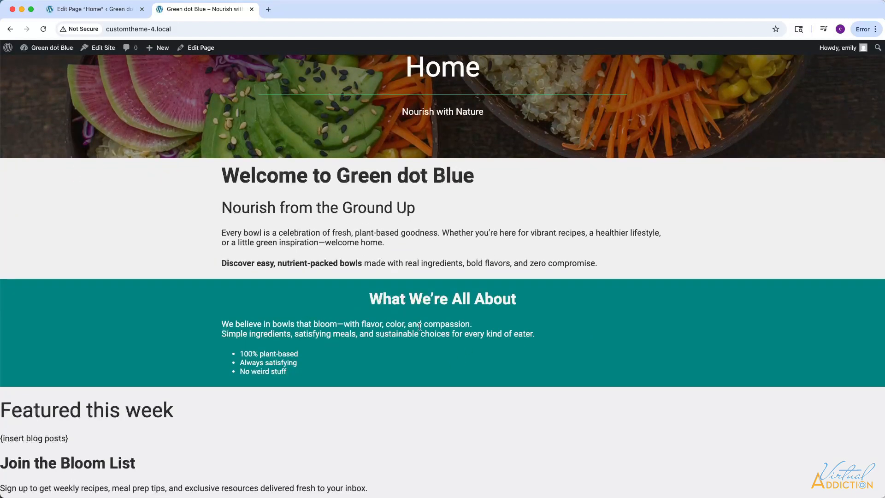
key(ctrl+shift+Tab)
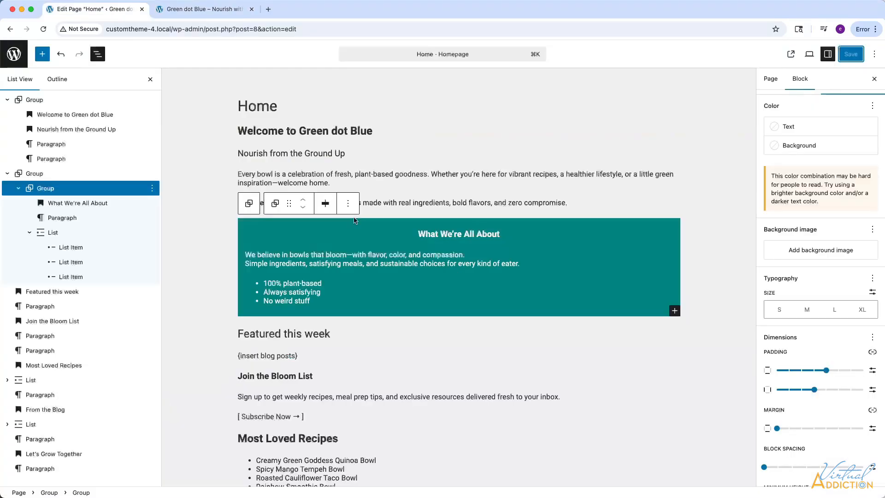
Align the "What We're All About" heading text to the left.
triple_click(426, 235)
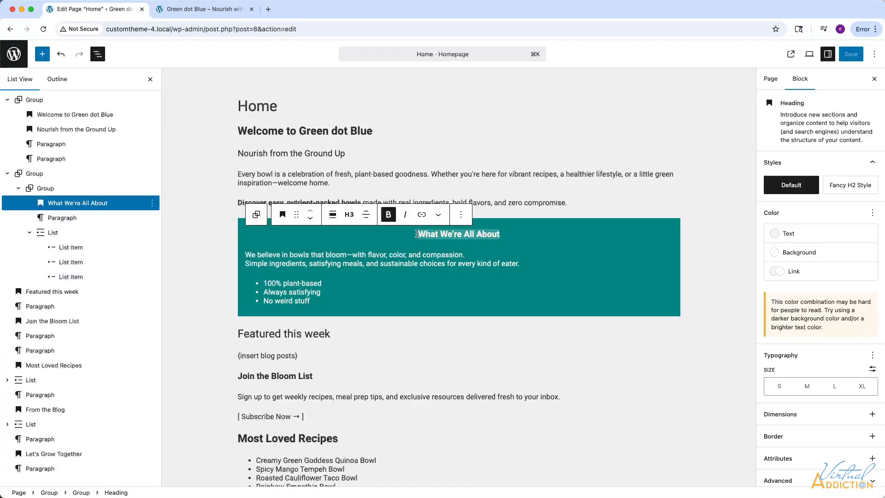
click(366, 214)
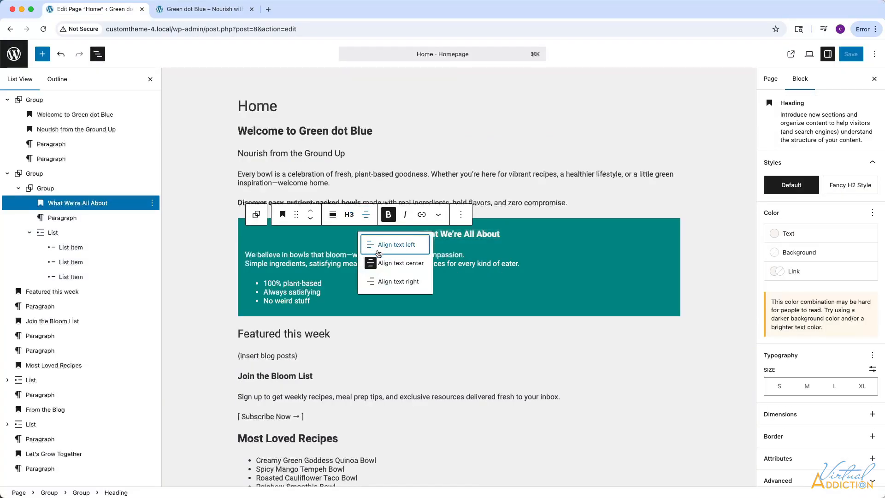
click(379, 253)
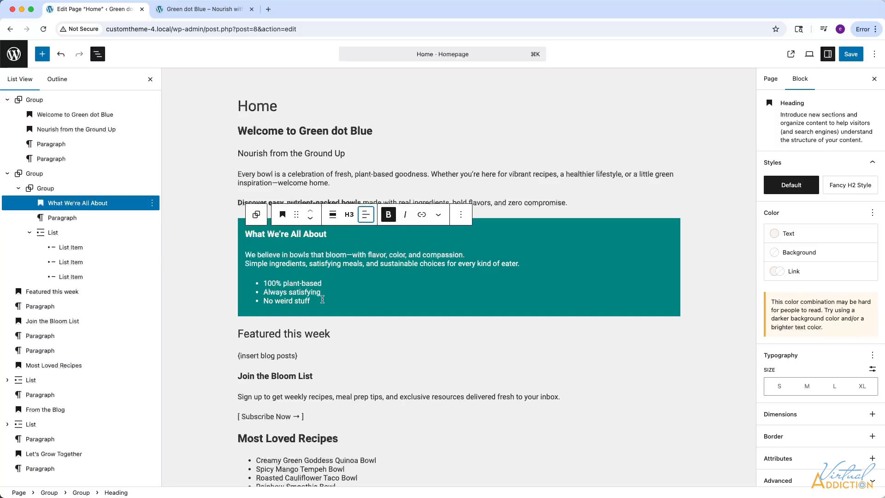
click(325, 300)
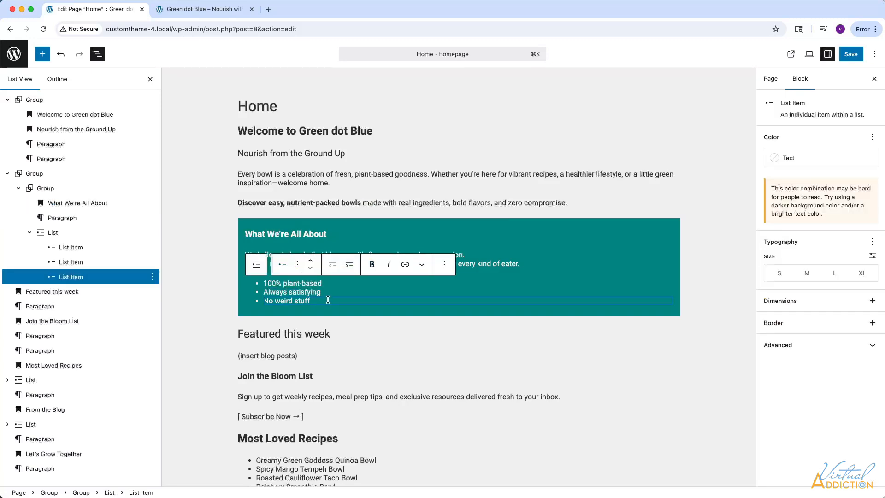
click(51, 233)
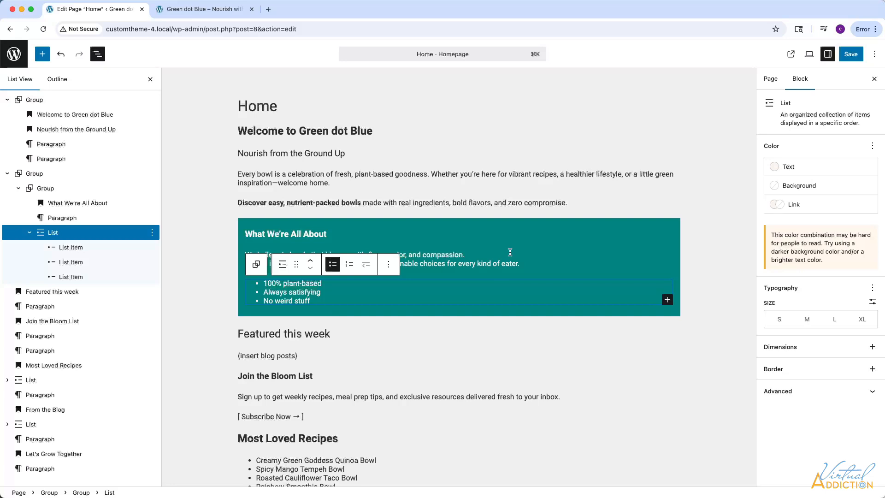
click(510, 252)
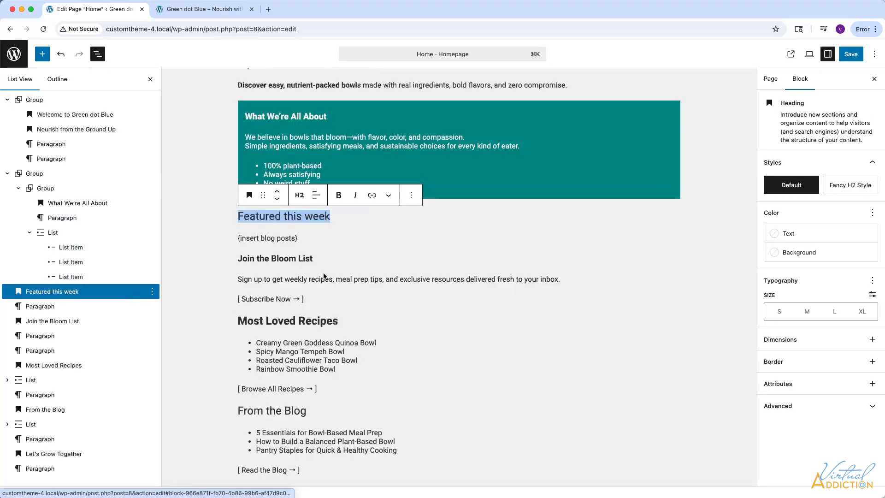
scroll(324, 274, up, 3)
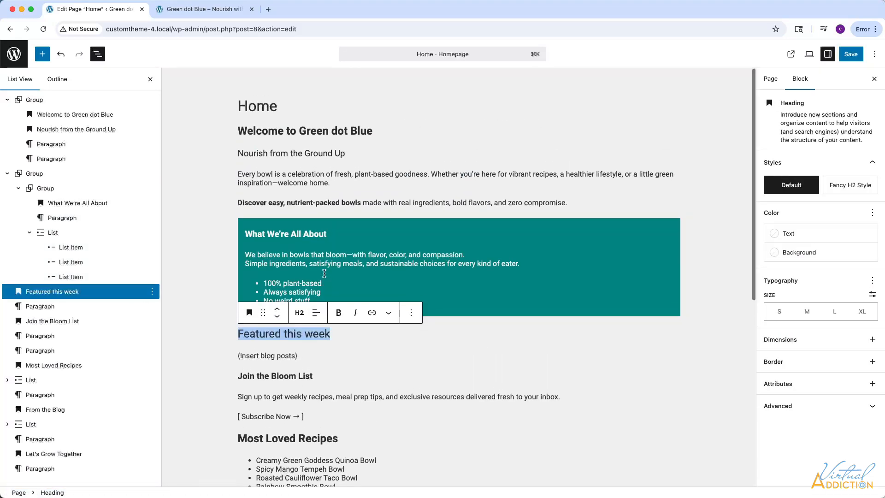
scroll(321, 307, down, 5)
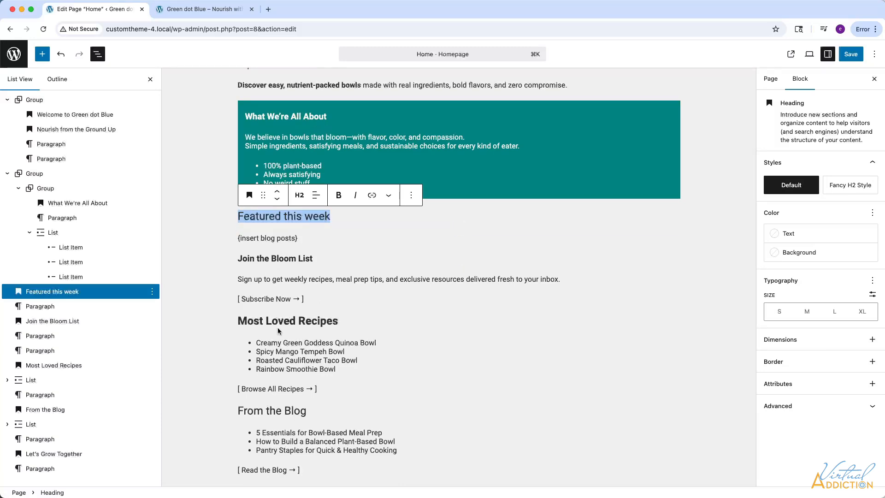
Insert the saved 3-col-layout pattern between the teal section and the "Featured this week" heading.
click(234, 207)
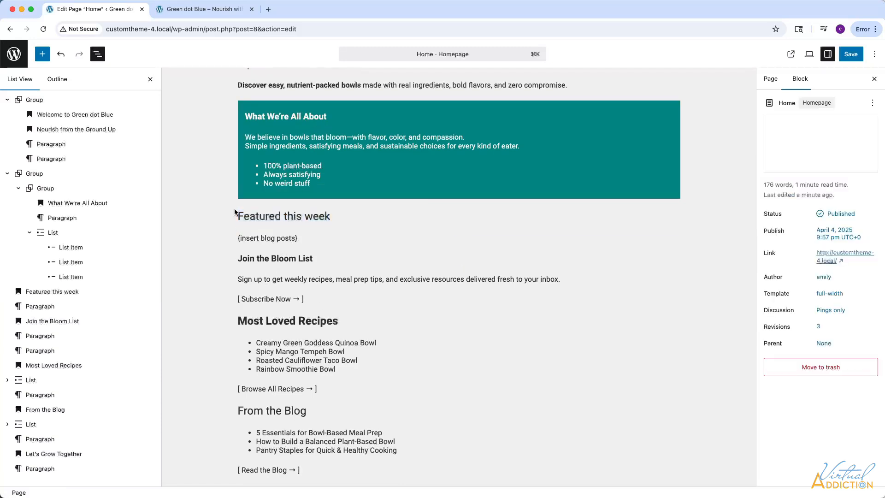
click(41, 55)
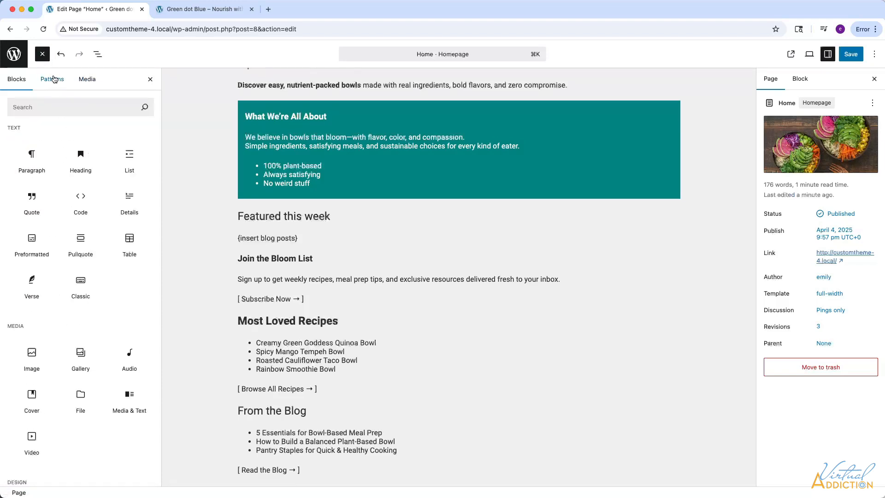
click(52, 79)
click(24, 152)
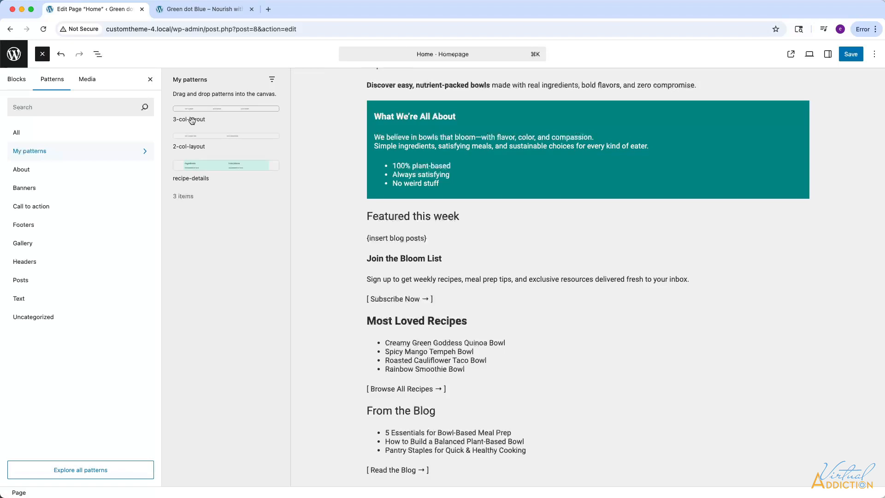
drag(192, 121, 384, 212)
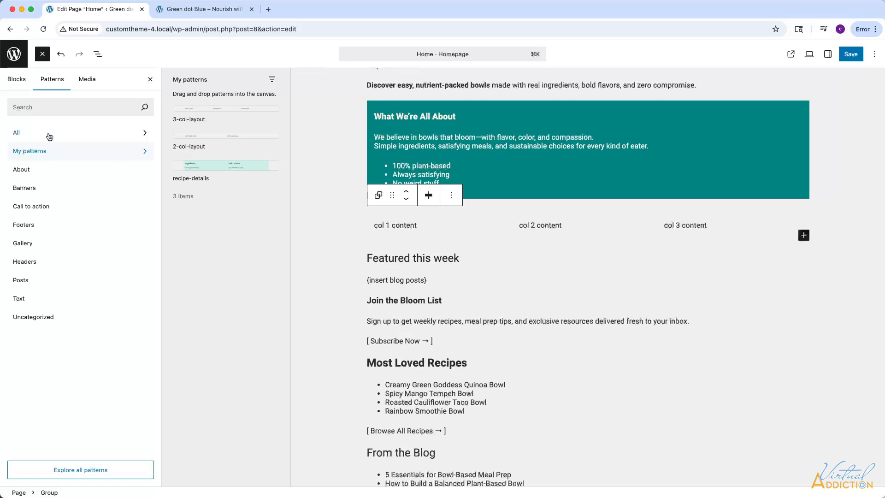
Move the "Featured this week" heading and the {insert blog posts} paragraph into the first column of the 3-col-layout, above its placeholder paragraph.
click(97, 54)
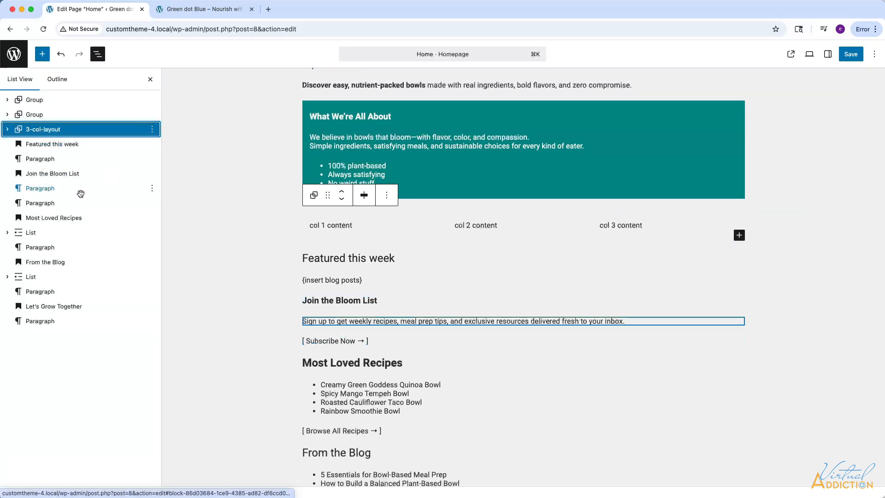
click(7, 129)
click(16, 144)
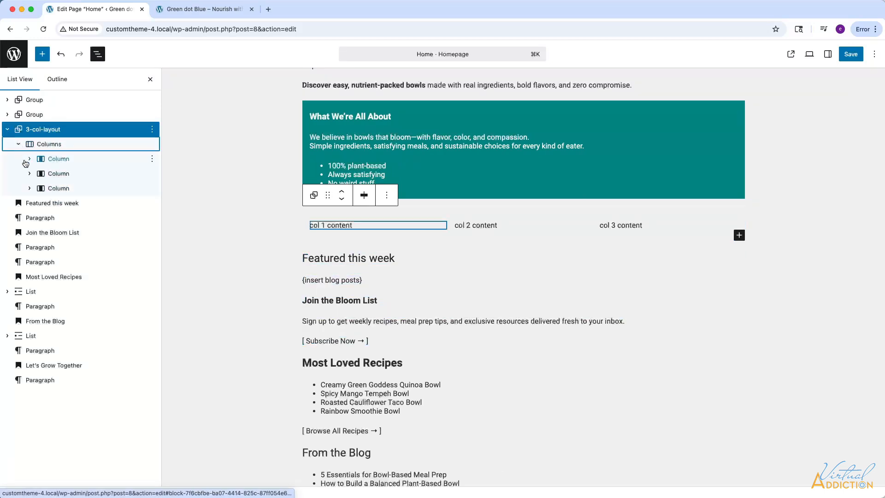
click(30, 159)
click(29, 188)
click(30, 217)
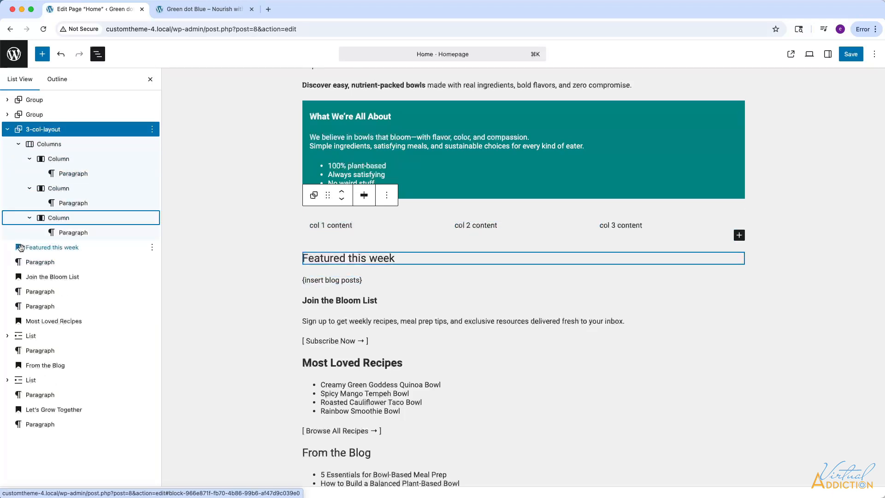
drag(20, 248, 64, 171)
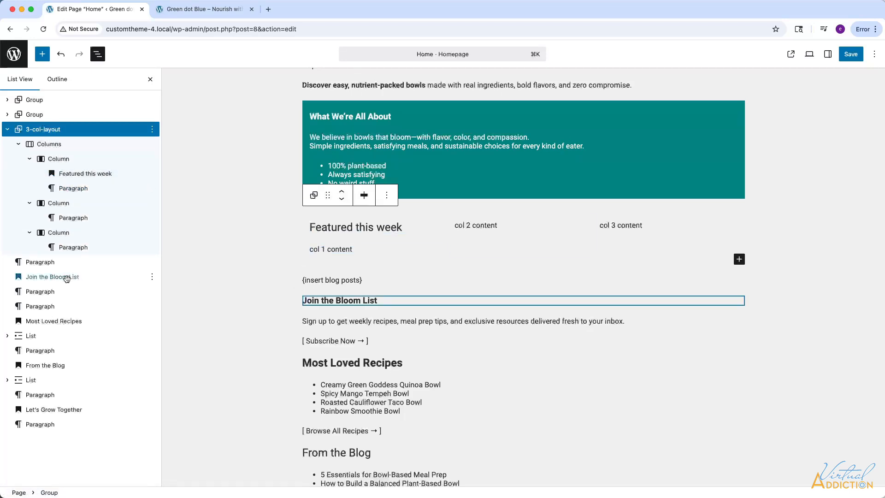
drag(47, 264, 65, 182)
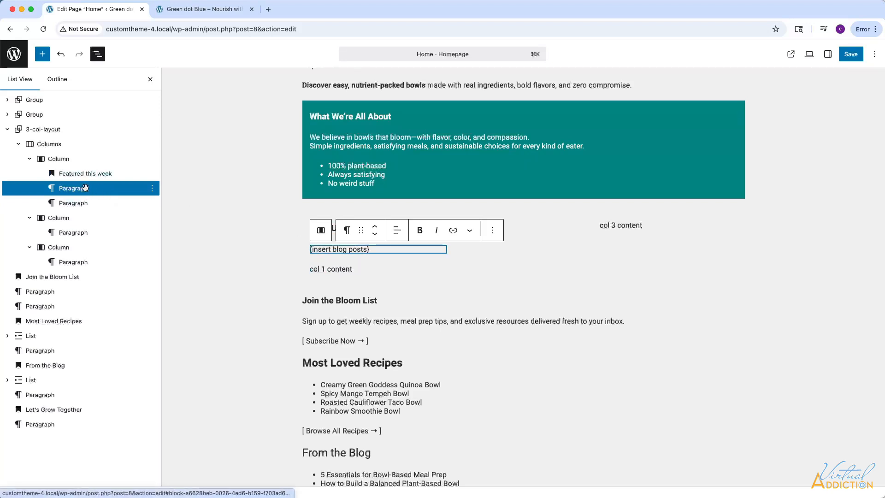
Replace the {insert blog posts} text with a Query Loop block using the Title & Date design.
drag(373, 249, 312, 247)
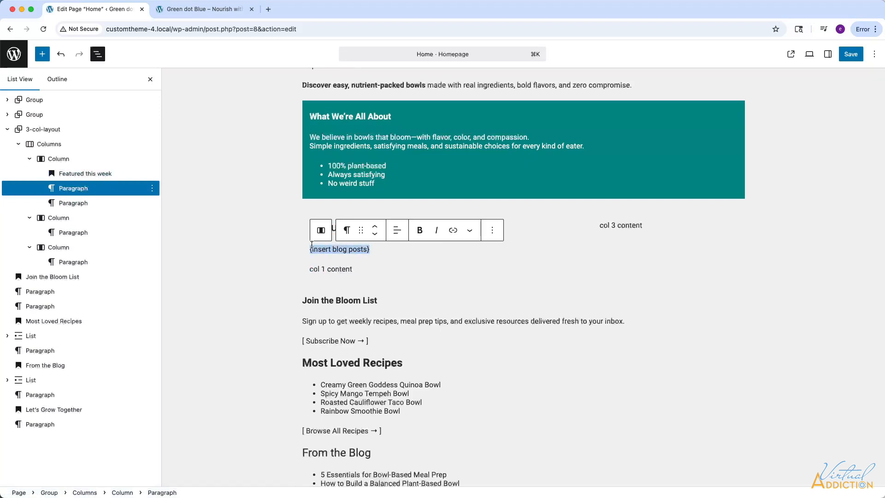
key(BackSpace)
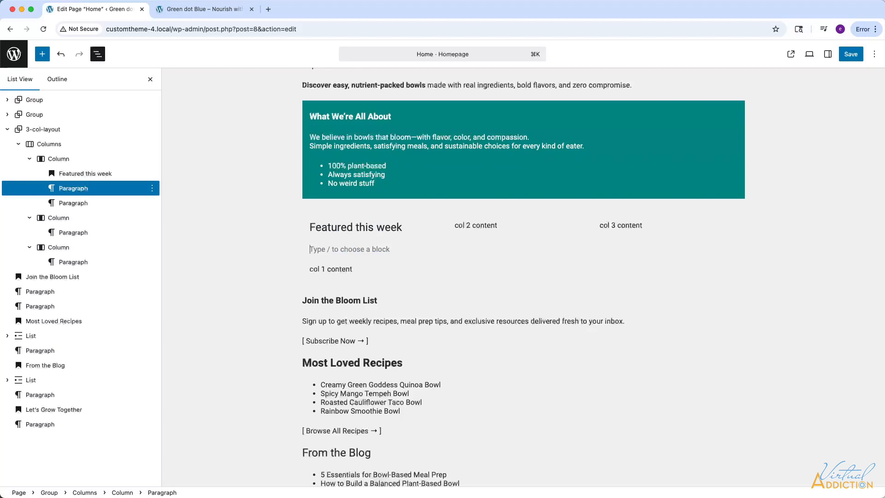
text(/query)
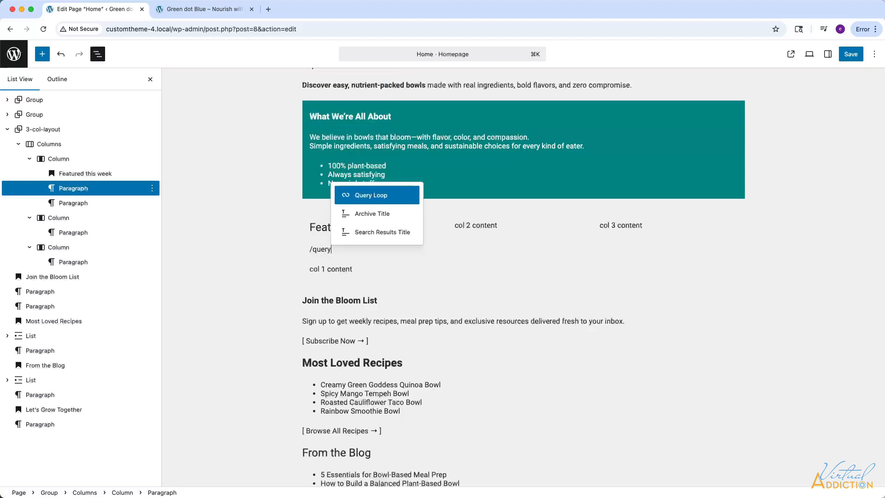
key(Return)
click(363, 310)
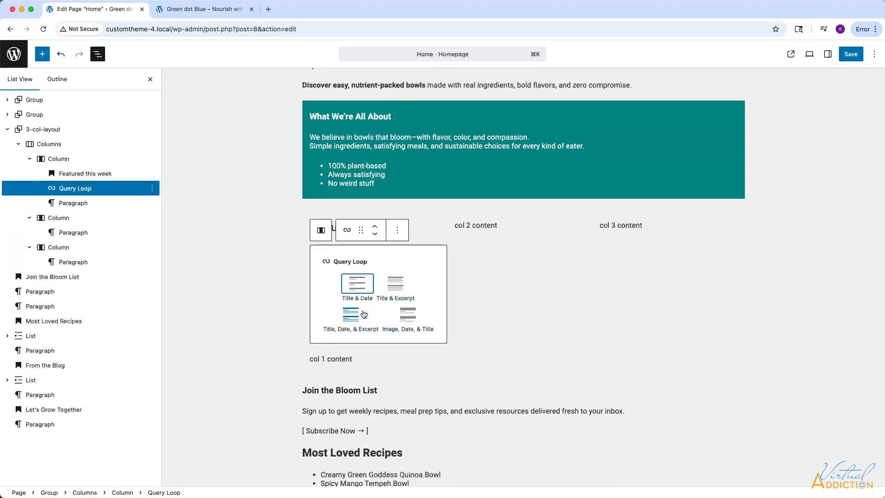
click(355, 284)
scroll(342, 289, down, 4)
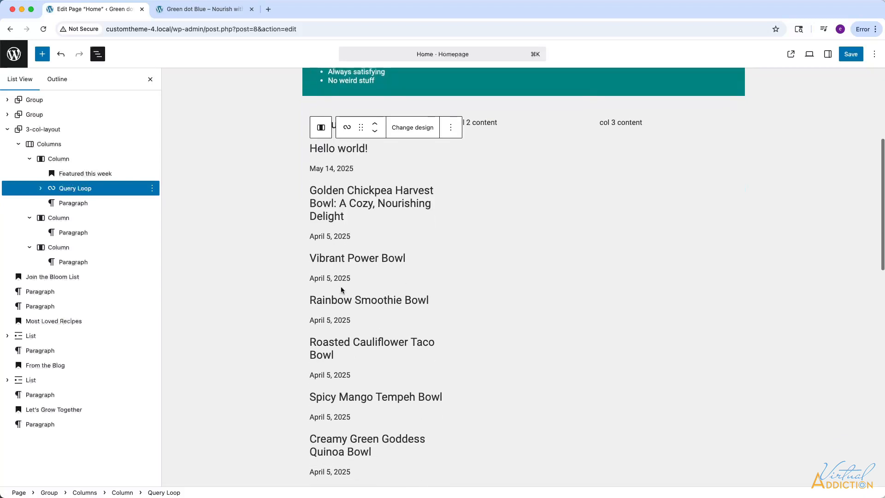
scroll(340, 290, up, 5)
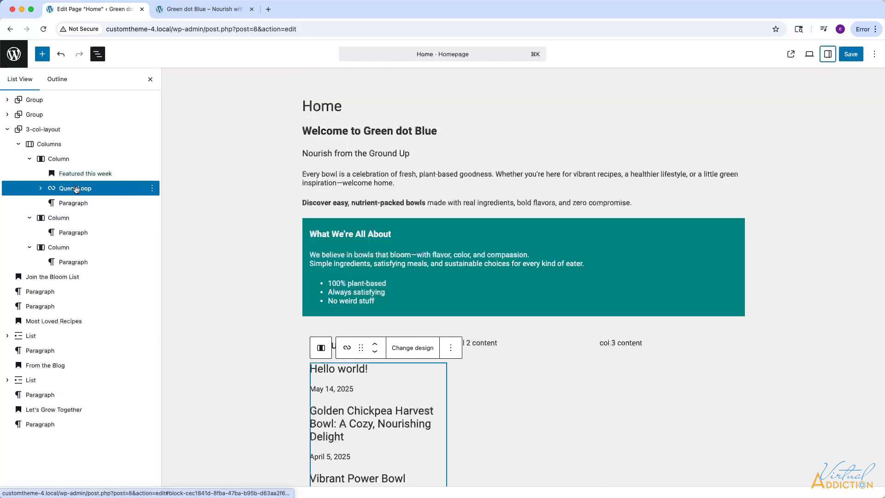
Filter the Query Loop by the tips category and set its items per page to 2.
click(829, 55)
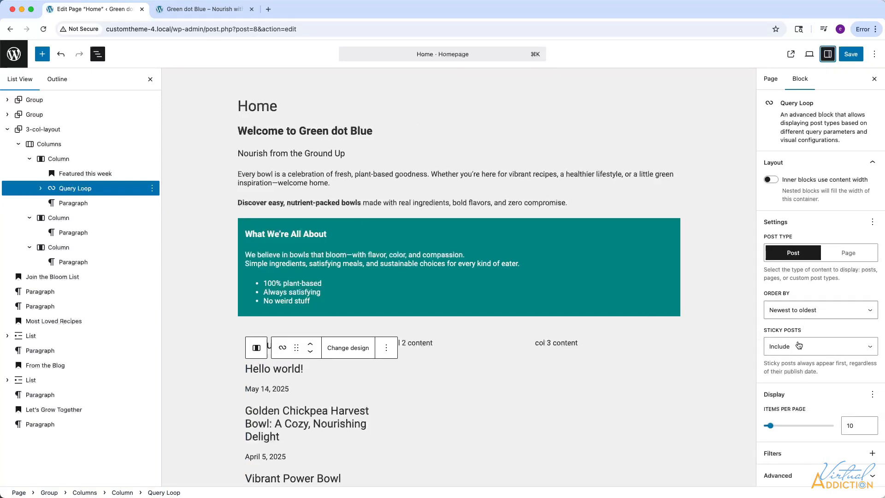
click(872, 454)
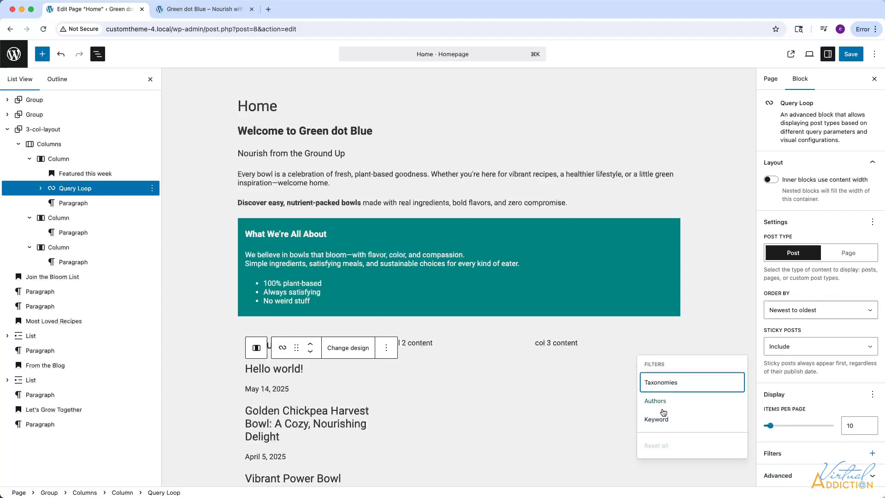
click(667, 385)
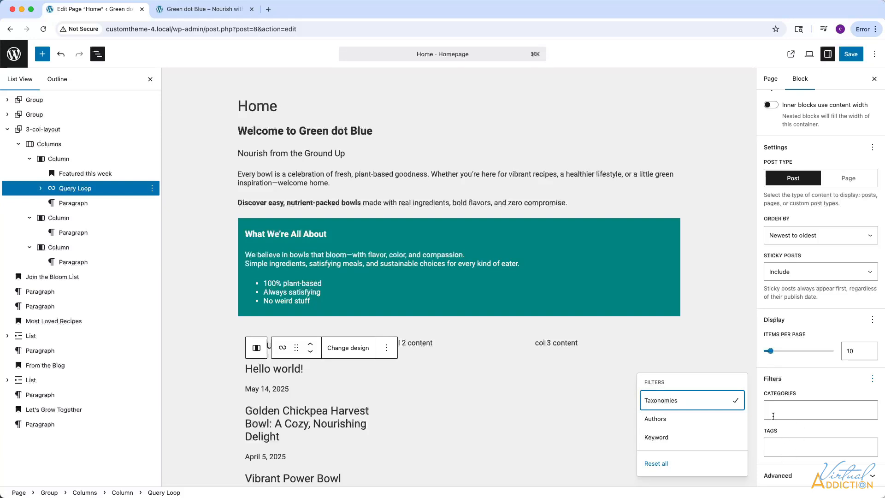
click(778, 411)
text(t)
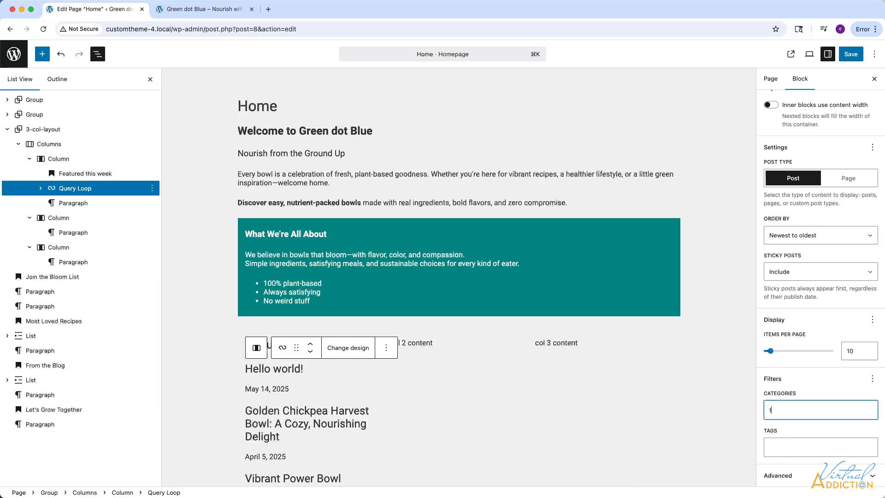
text(ips)
key(Return)
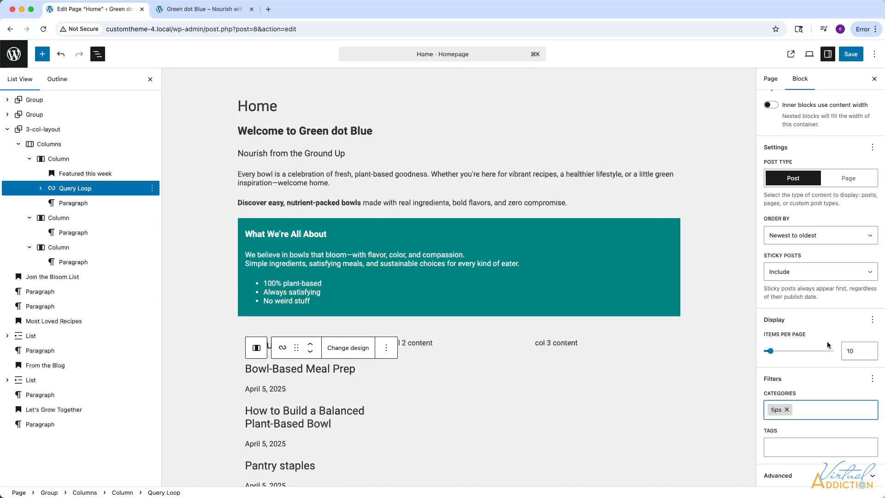
drag(856, 351, 830, 351)
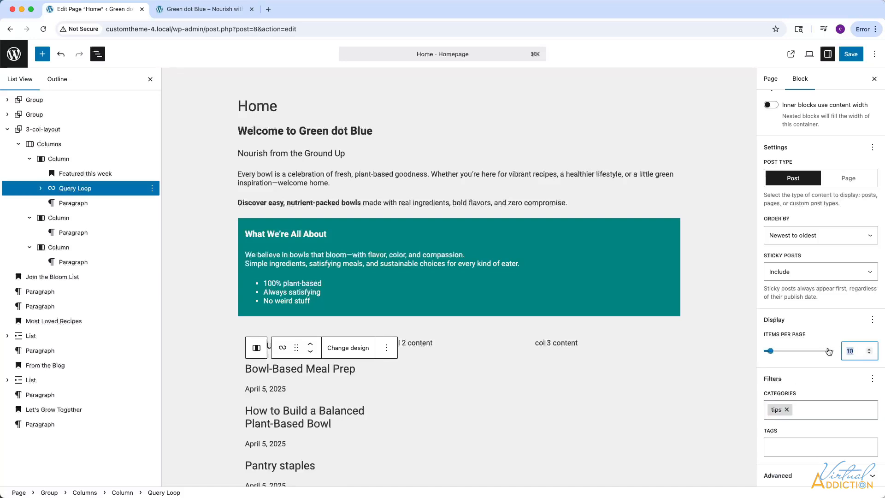
text(2)
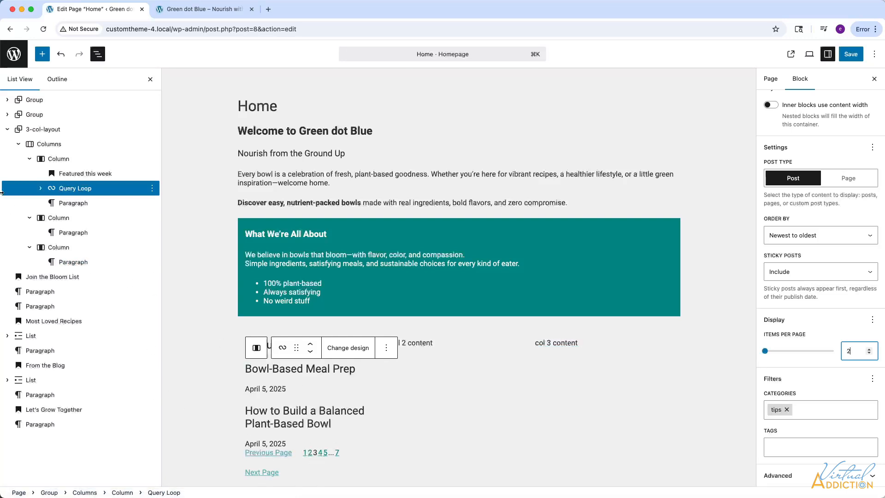
Delete the Pagination and No Results blocks from the Query Loop.
click(41, 189)
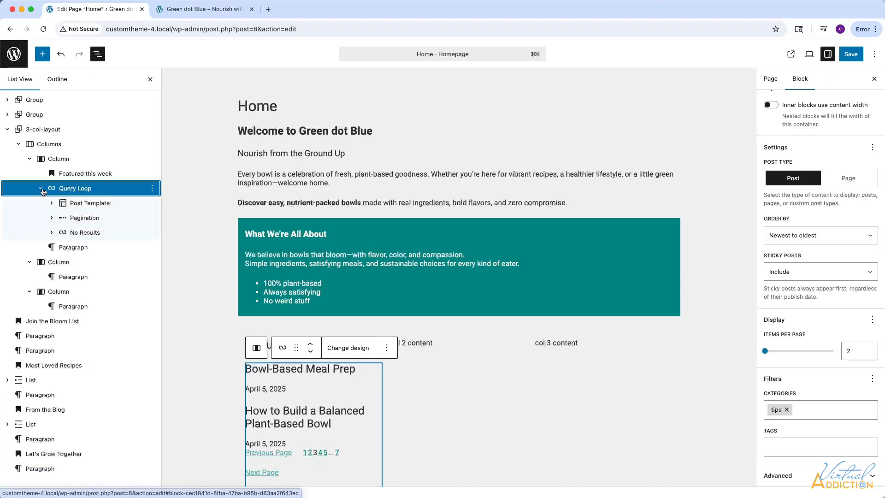
click(152, 219)
click(162, 453)
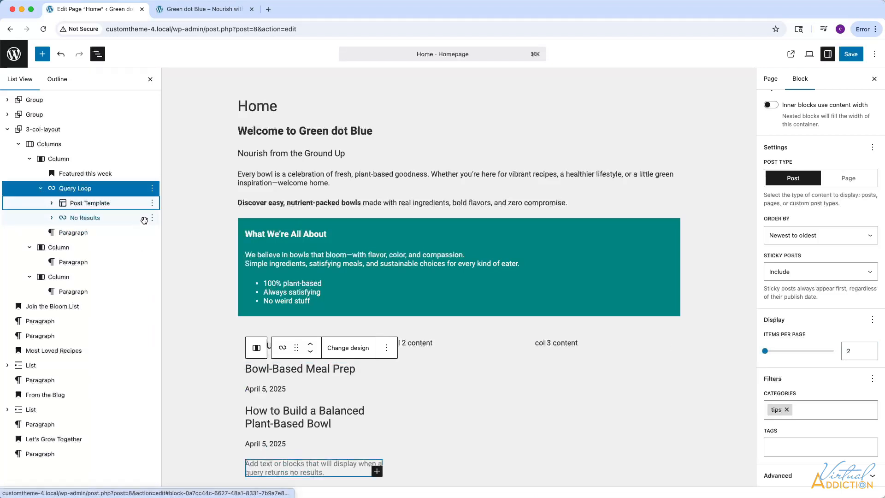
click(152, 218)
click(167, 456)
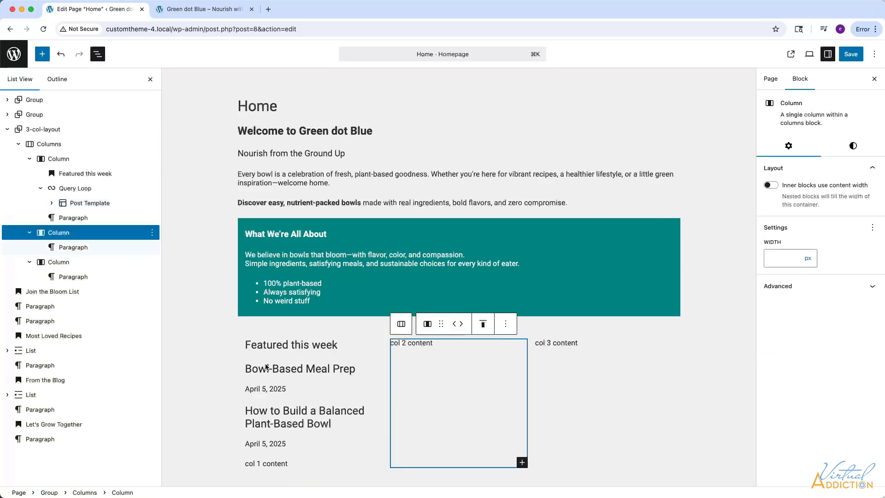
Set the post Date block's vertical margin to None and its text color to the custom gray #979797.
click(281, 387)
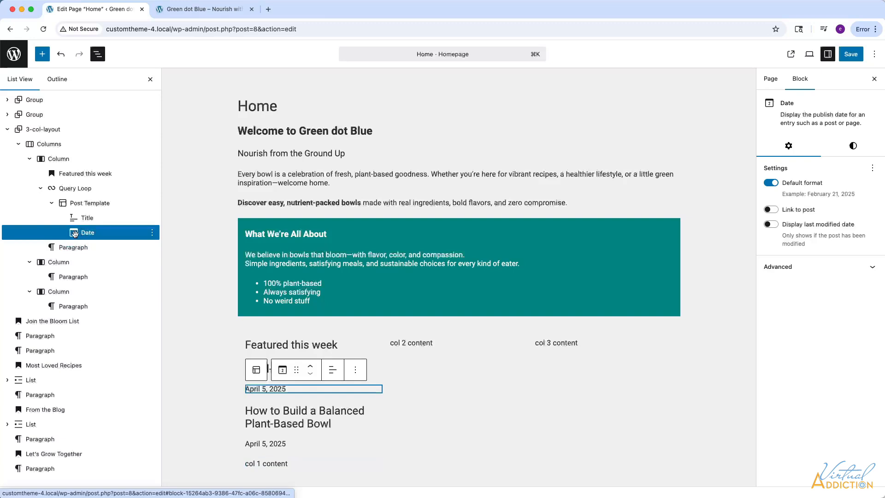
click(854, 146)
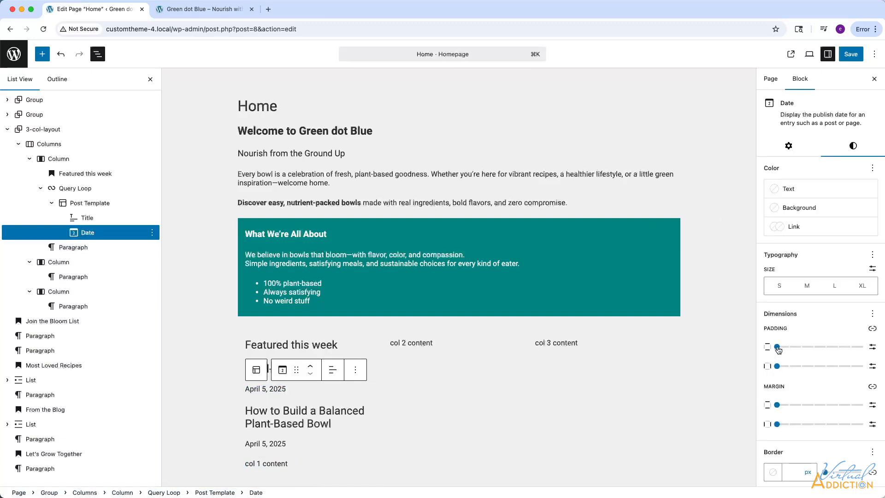
click(777, 347)
click(776, 406)
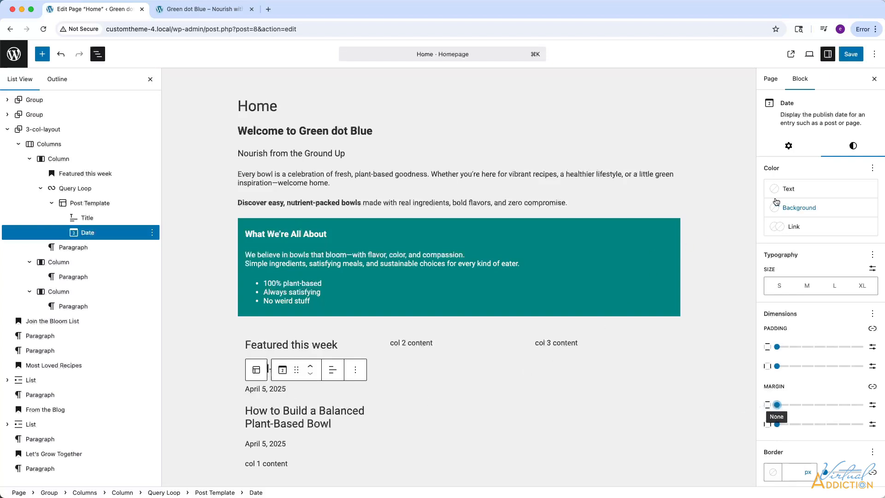
click(777, 190)
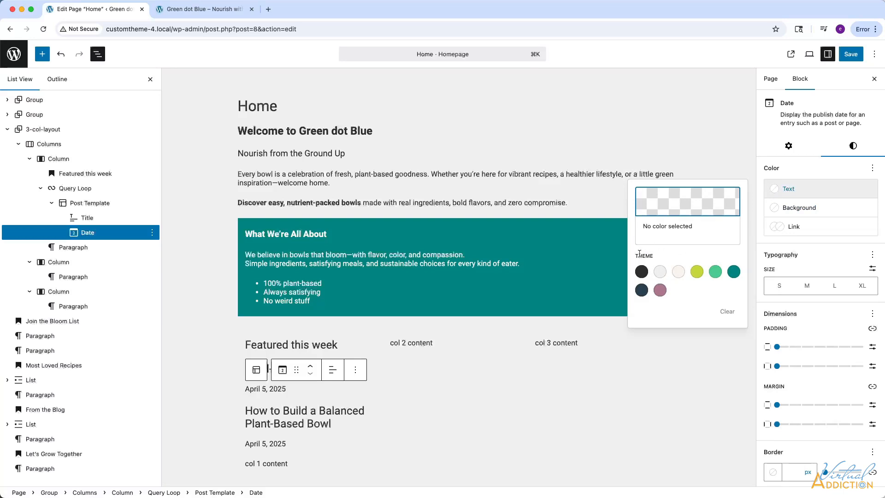
click(642, 271)
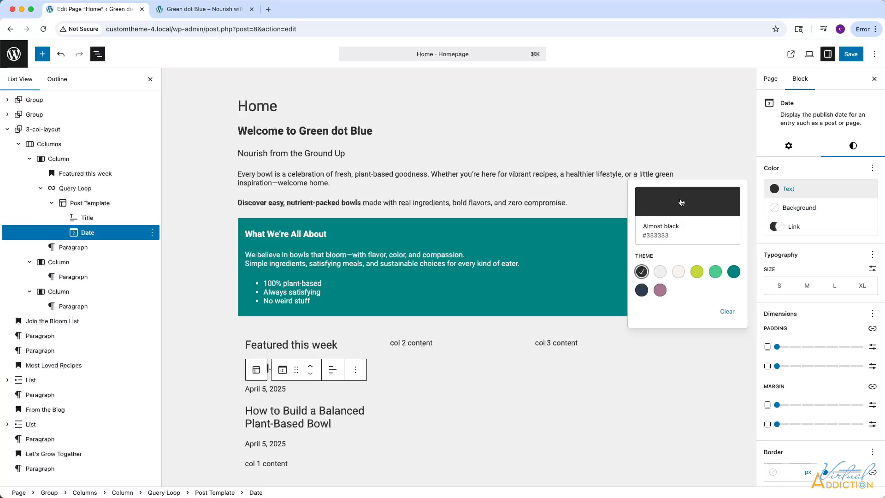
click(682, 203)
click(522, 227)
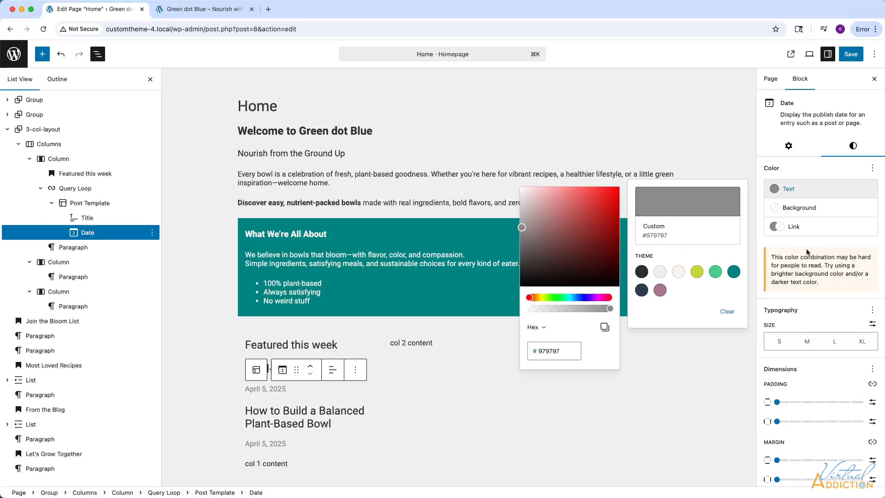
Set the post Date block's appearance to Light Italic and its font size to Small.
click(873, 309)
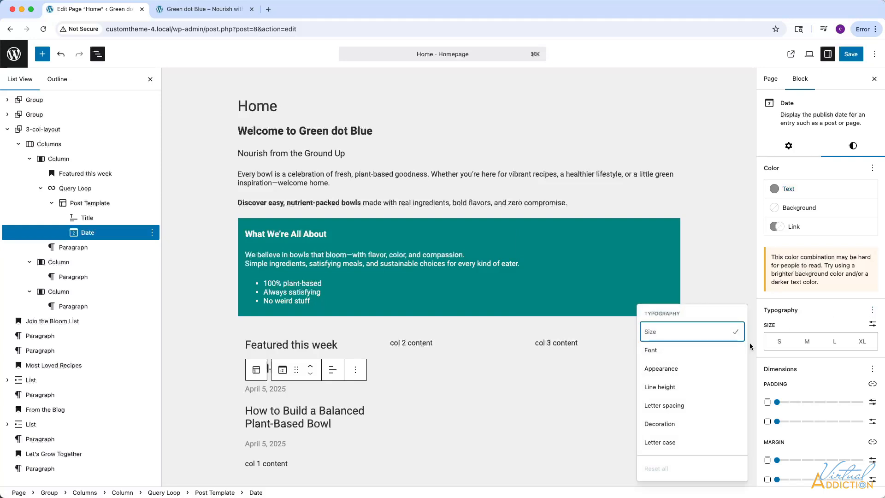
click(662, 369)
click(791, 378)
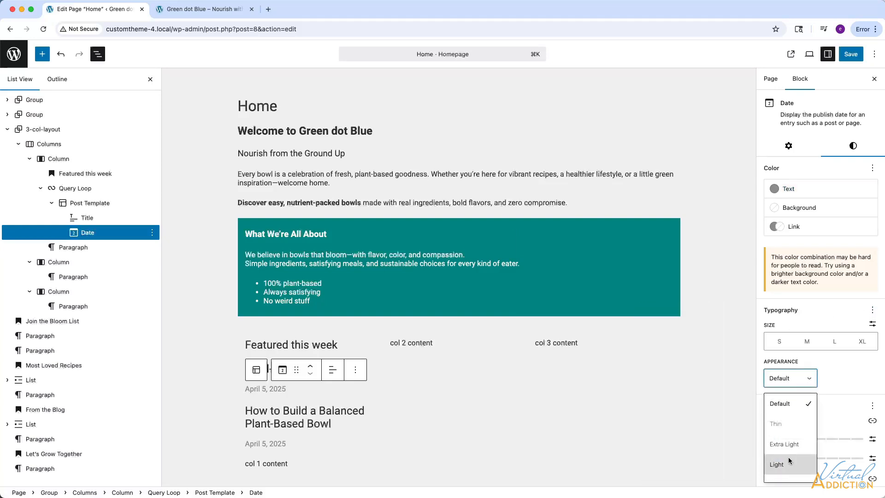
scroll(790, 461, down, 8)
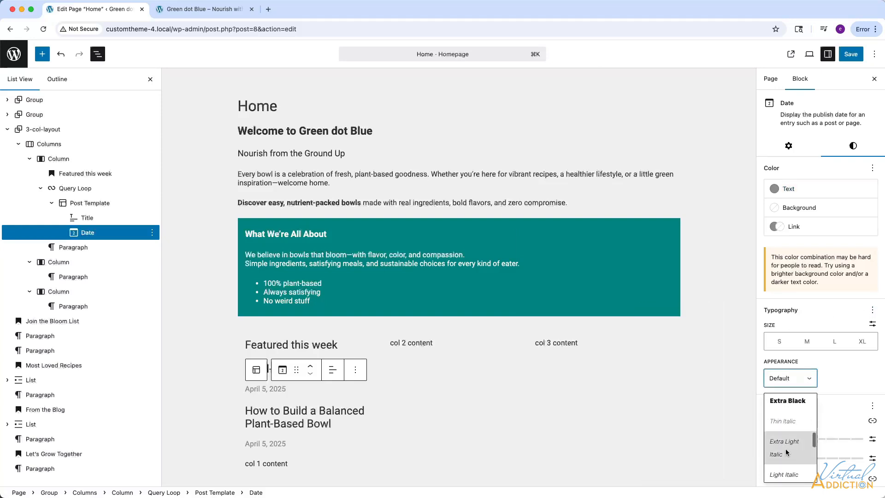
click(784, 475)
click(779, 342)
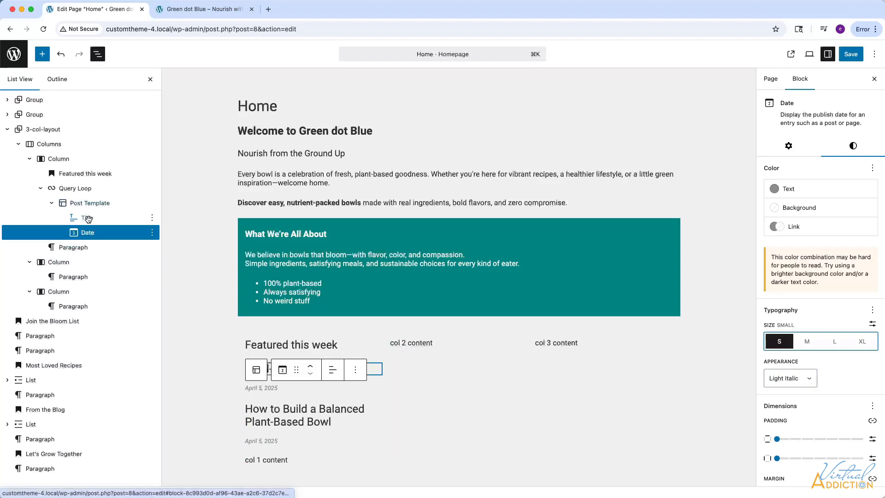
Set the vertical margin of the Title block in the Post Template to None.
click(87, 218)
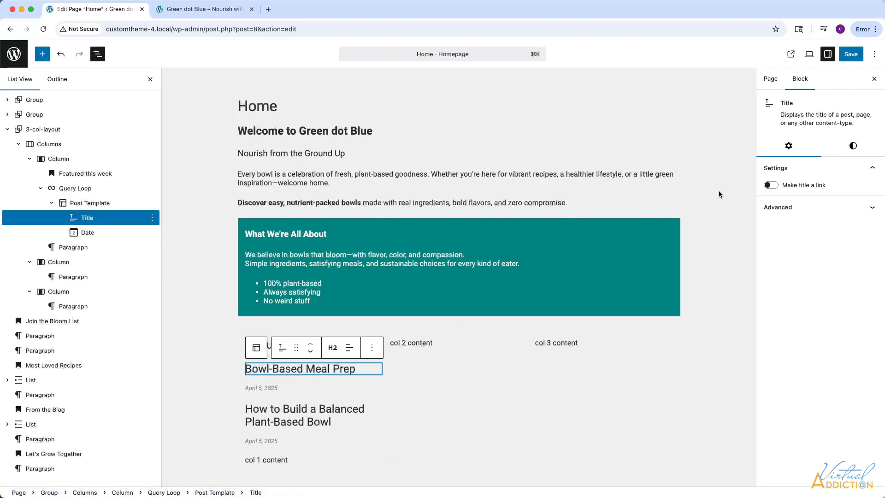
click(853, 146)
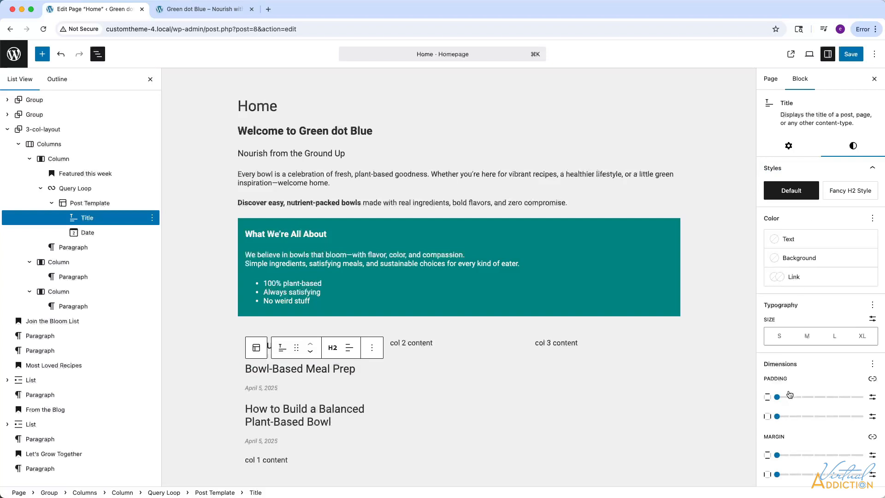
mouse_move(779, 401)
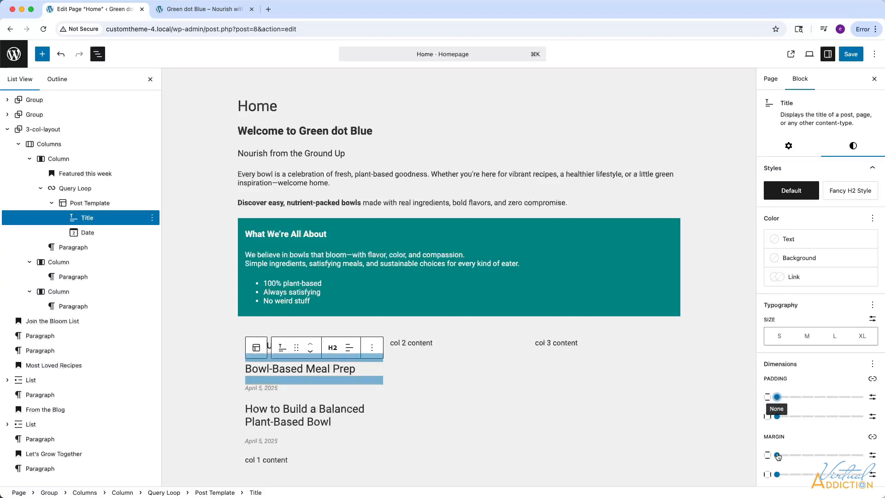
drag(778, 457, 768, 456)
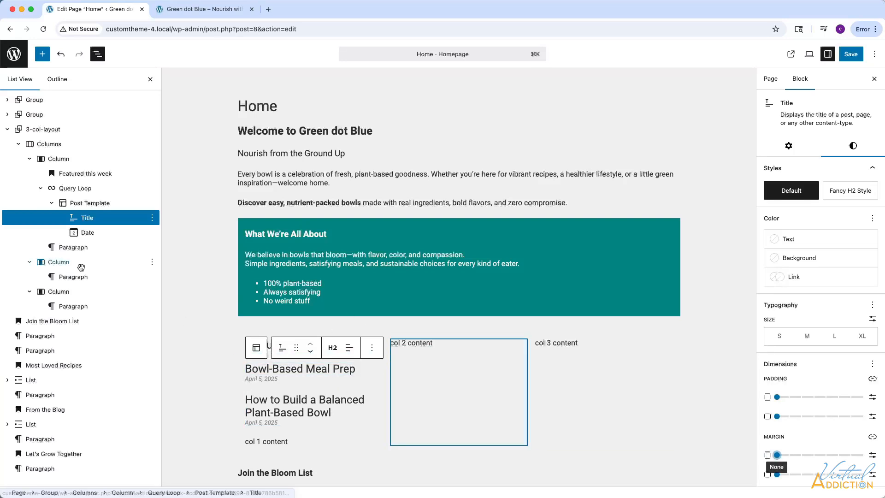
Move the Join the Bloom List heading and its sign-up paragraph into the second column of 3-col-layout, above the placeholder.
scroll(413, 366, down, 2)
scroll(413, 366, down, 4)
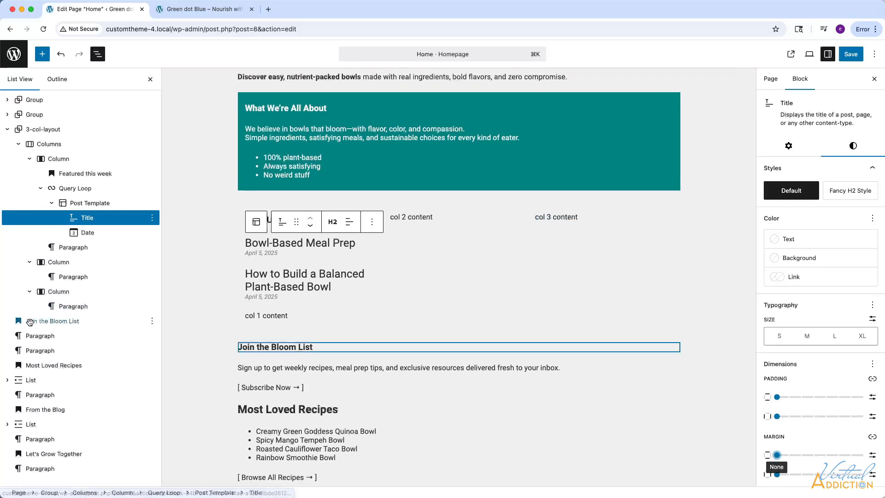
drag(34, 321, 69, 272)
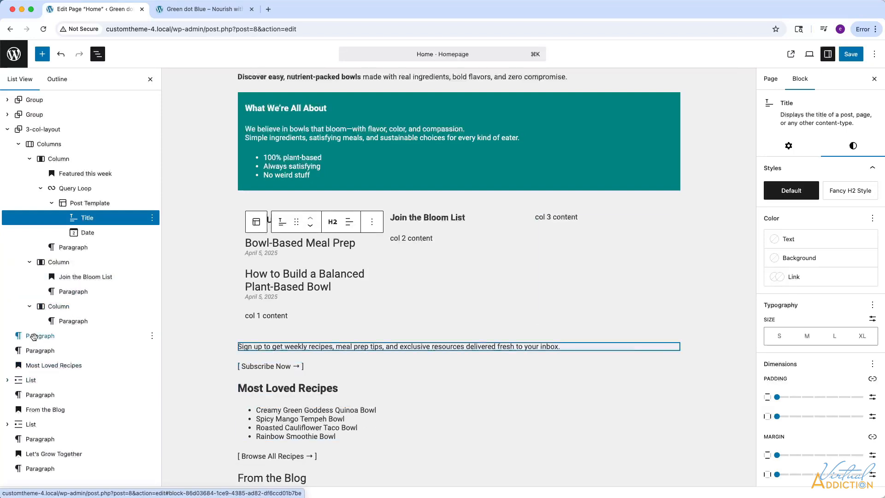
drag(36, 336, 90, 279)
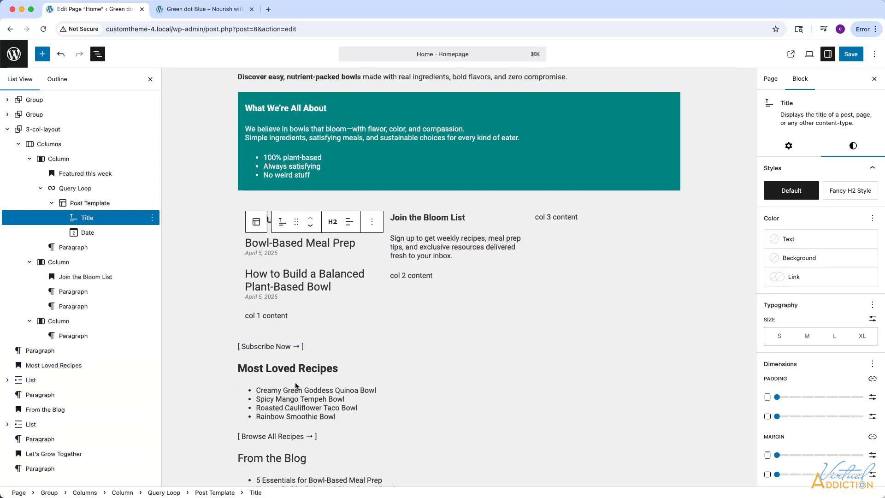
Delete the "[ Subscribe Now → ]" paragraph below the three columns.
drag(303, 346, 226, 343)
key(super+x)
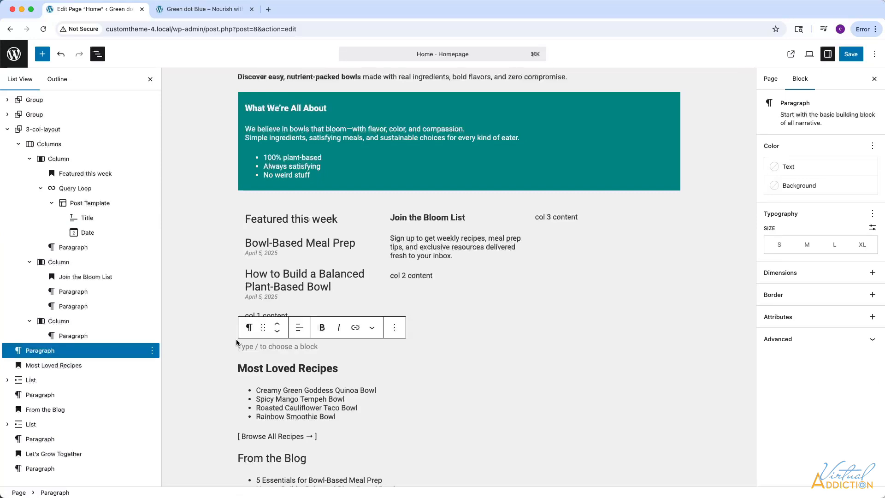
key(BackSpace)
Replace the "col 2 content" placeholder in the second column with a Newsletter Signup block.
click(430, 276)
drag(435, 276, 390, 275)
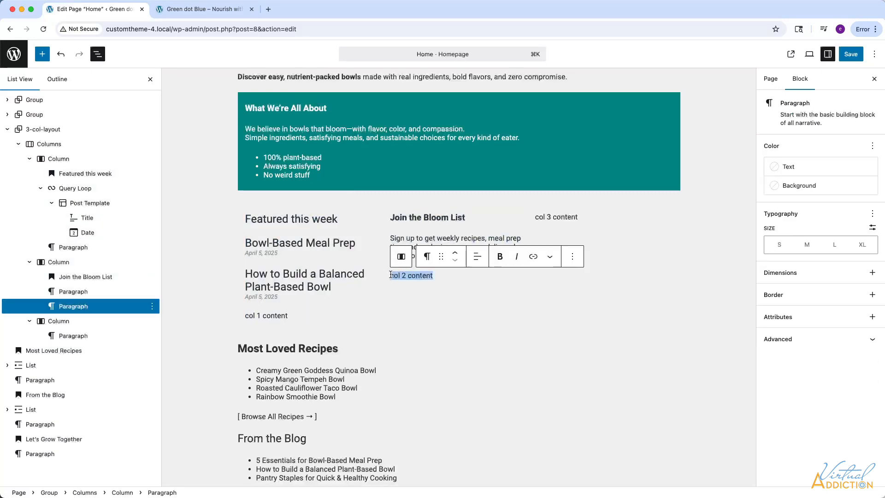
key(BackSpace)
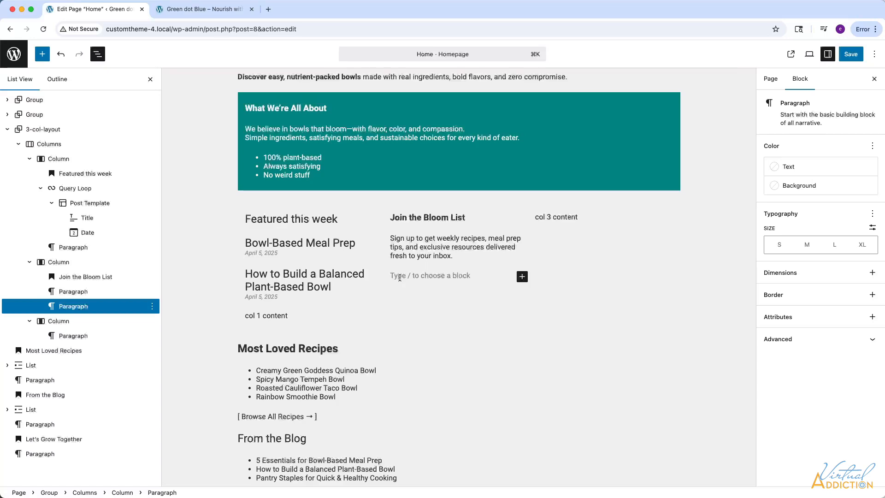
text(/new)
click(452, 221)
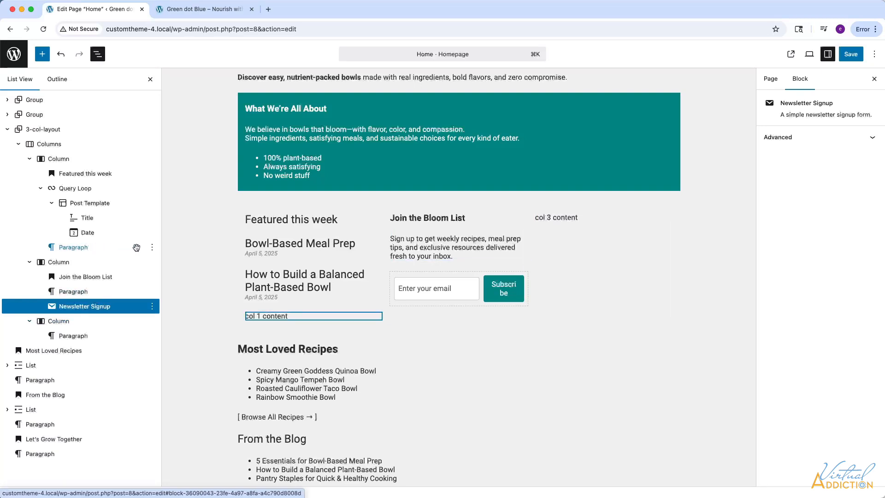
Delete the "col 1 content" placeholder paragraph from the first column.
click(152, 247)
scroll(170, 428, down, 1)
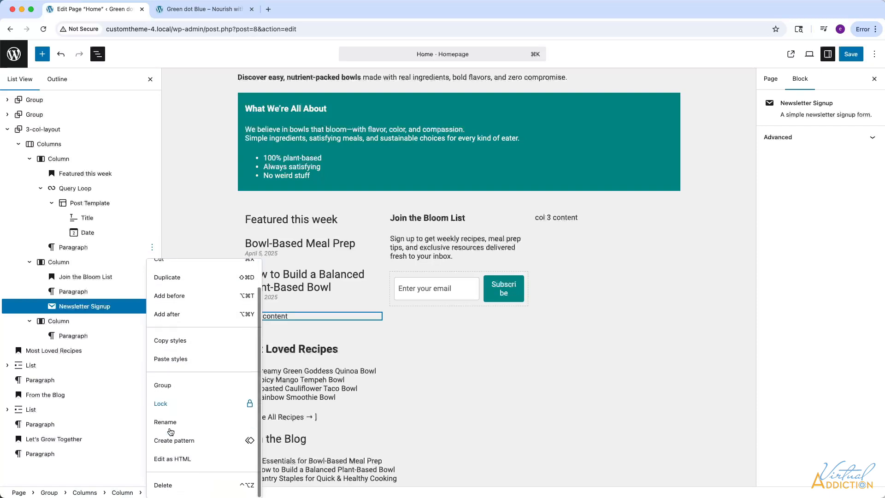
click(163, 485)
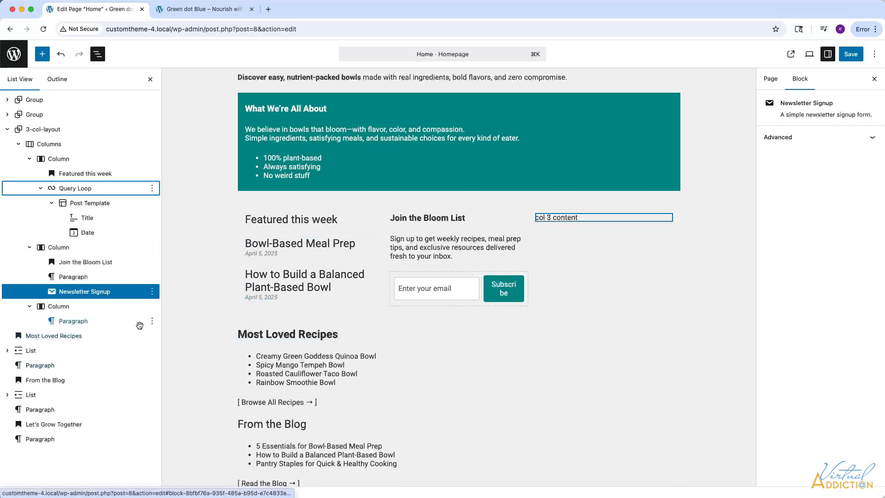
Replace the "col 3 content" placeholder in the third column with the Most Loved Recipes heading and its recipe list.
click(152, 321)
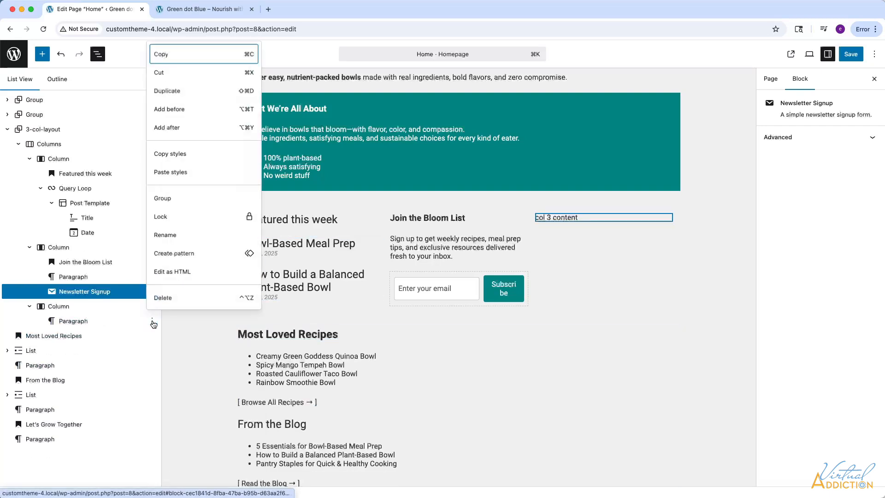
click(168, 299)
drag(37, 322, 76, 325)
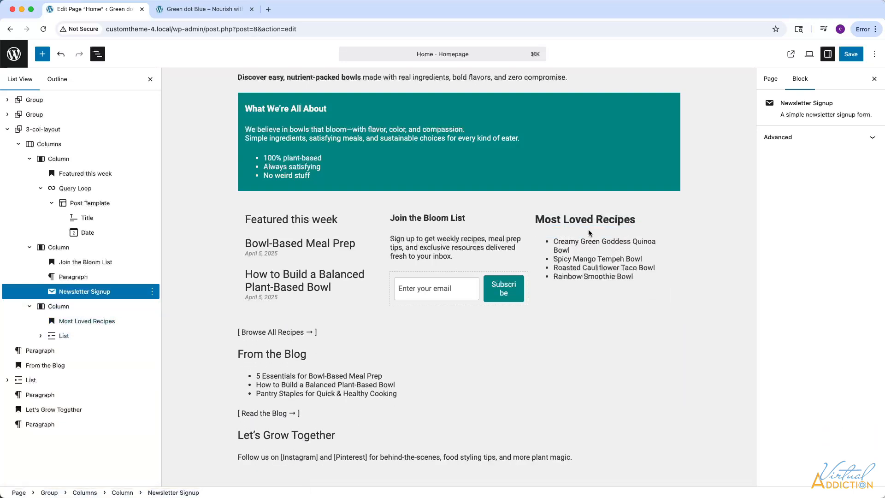
Link the Creamy Green Goddess Quinoa Bowl and Spicy Mango Tempeh Bowl list items to their matching recipe pages.
drag(572, 251, 554, 242)
click(695, 223)
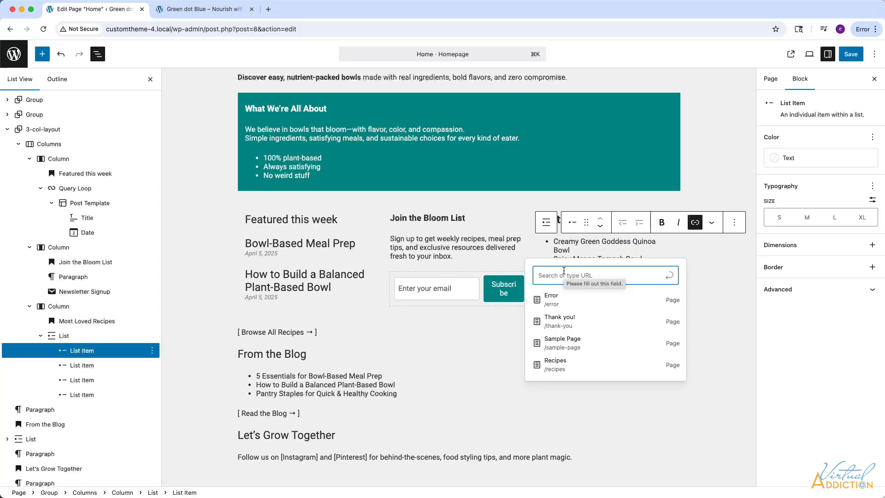
text(godd)
click(596, 300)
drag(642, 259, 554, 259)
click(696, 223)
text(spicy)
click(588, 309)
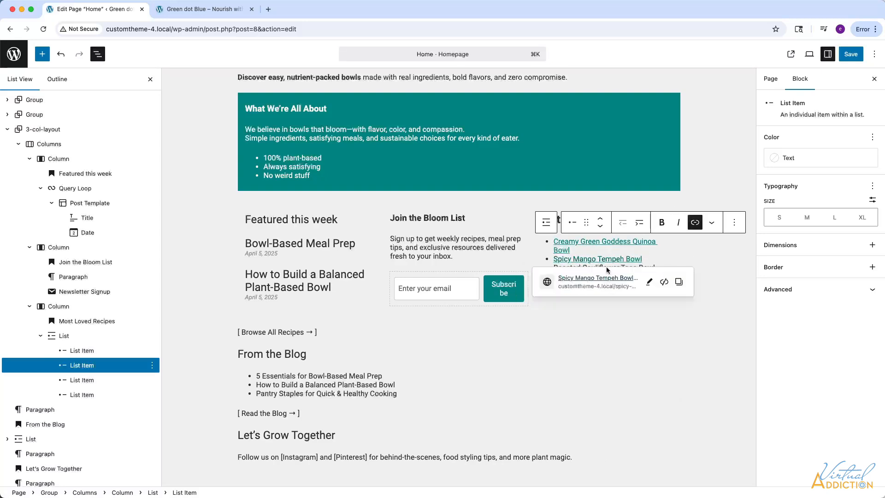
Link the Roasted Cauliflower Taco Bowl and Rainbow Smoothie Bowl list items to their matching recipe pages.
drag(655, 268, 554, 268)
click(695, 223)
text(roa)
click(590, 317)
click(676, 276)
drag(633, 276, 554, 277)
click(695, 223)
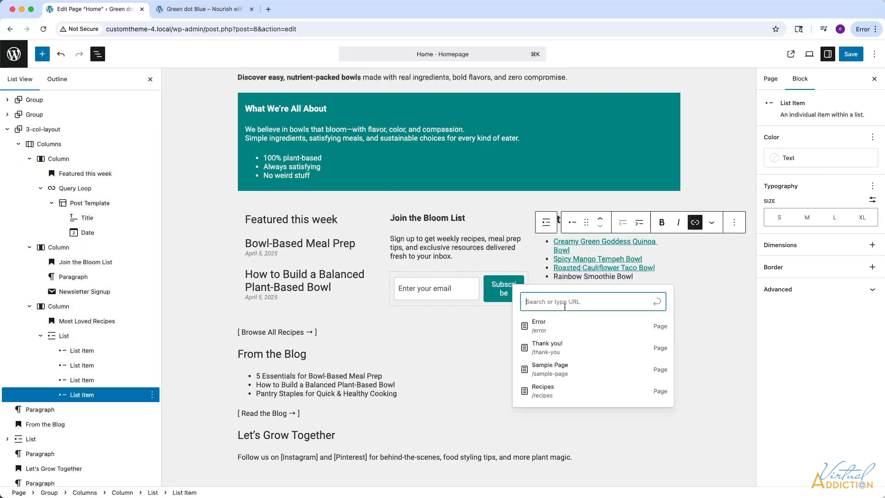
text(rain)
click(566, 347)
Change the Most Loved Recipes heading to level H3.
triple_click(576, 222)
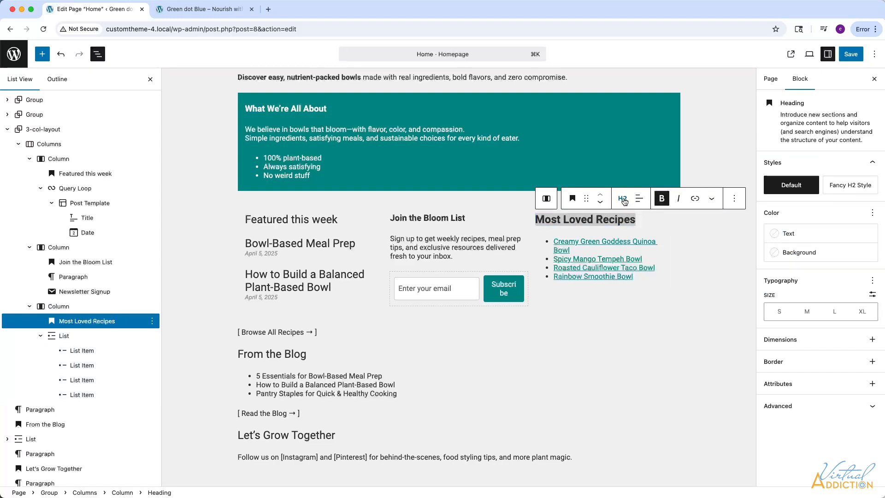
click(624, 201)
click(638, 262)
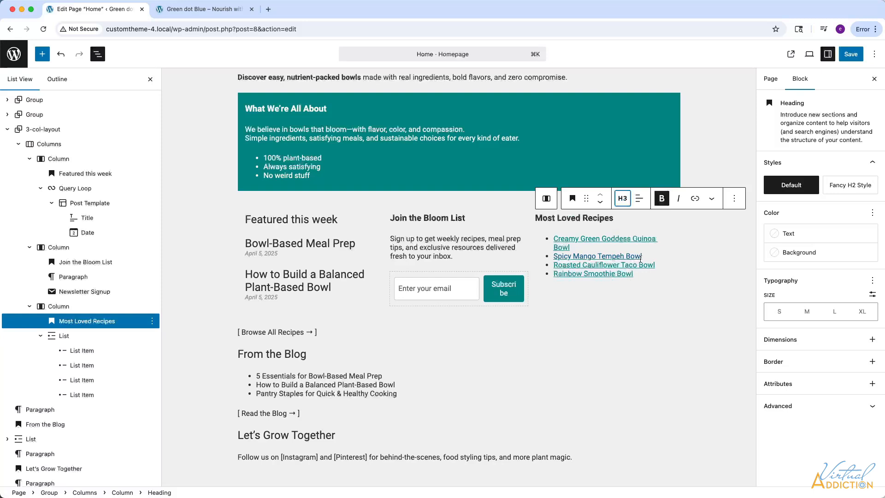
Change the Featured this week heading to level H3 and make its text bold, matching the Join the Bloom List heading.
triple_click(445, 219)
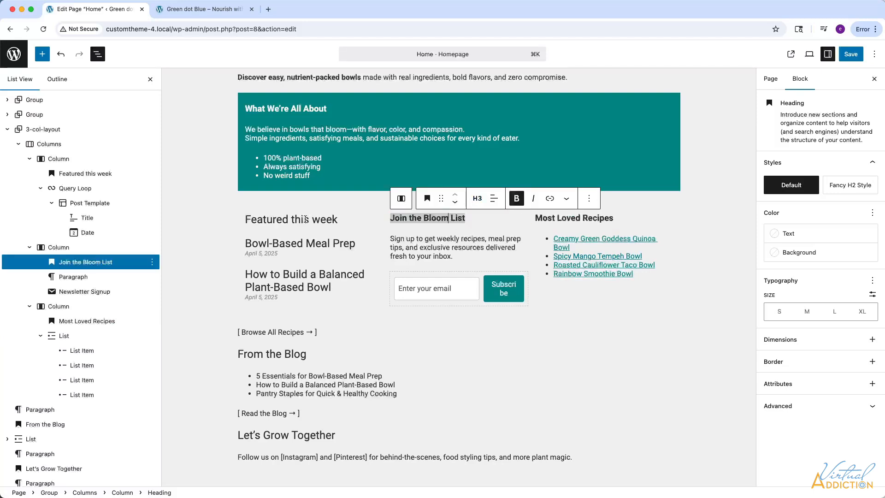
click(305, 219)
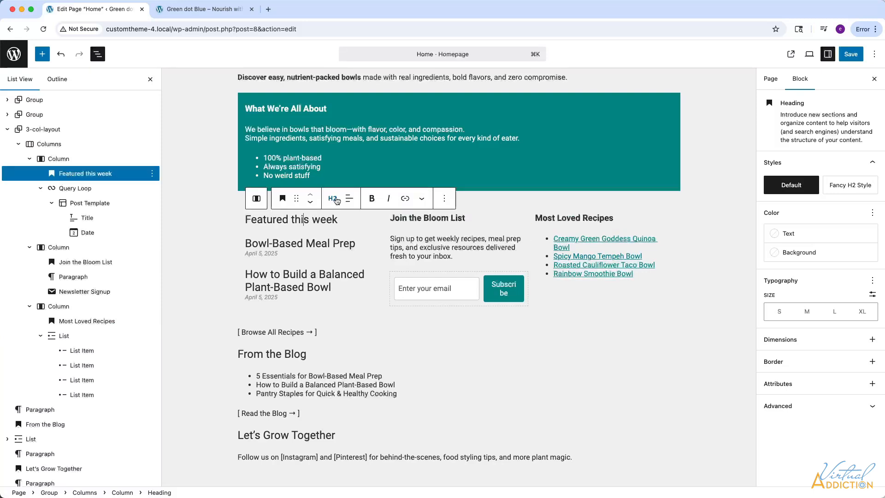
click(333, 198)
click(351, 264)
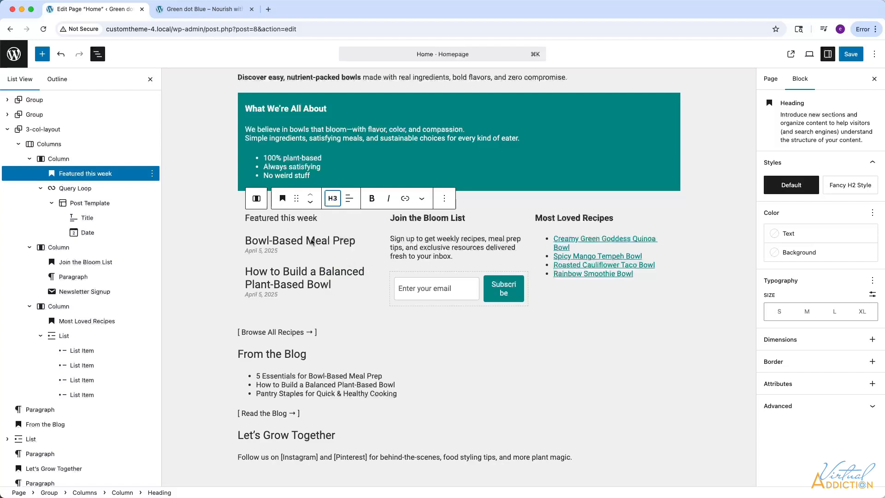
drag(326, 219, 238, 217)
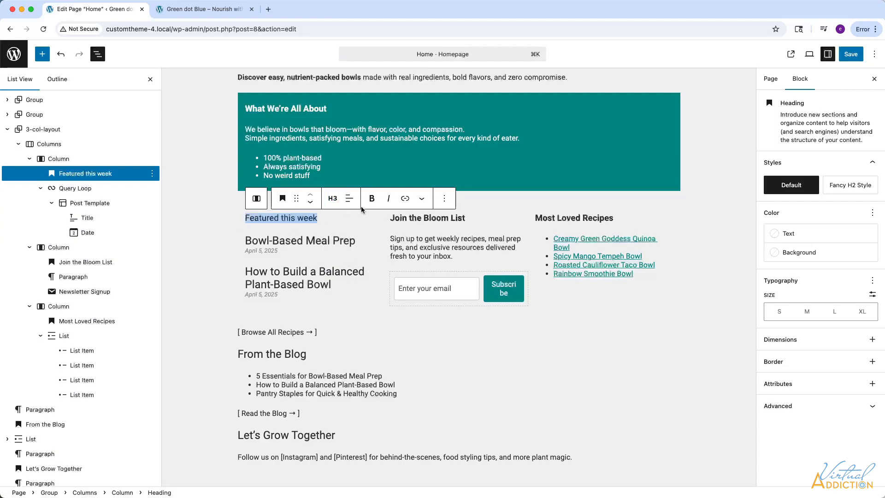
click(372, 199)
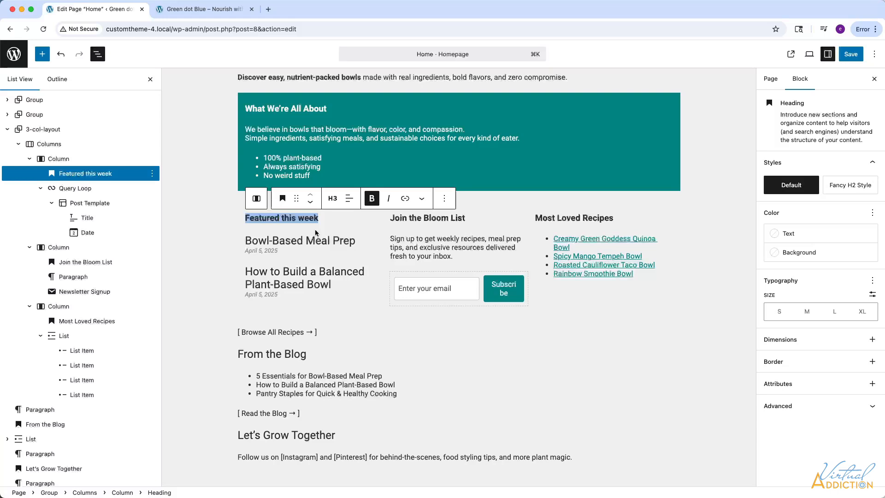
Clear the "[ Browse All Recipes → ]" text below the columns and save the page.
drag(318, 332, 224, 332)
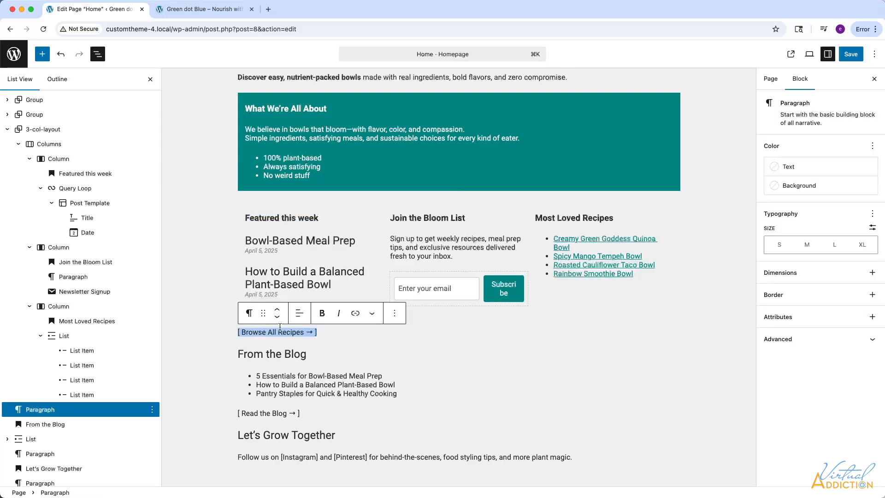
key(BackSpace)
scroll(436, 330, up, 1)
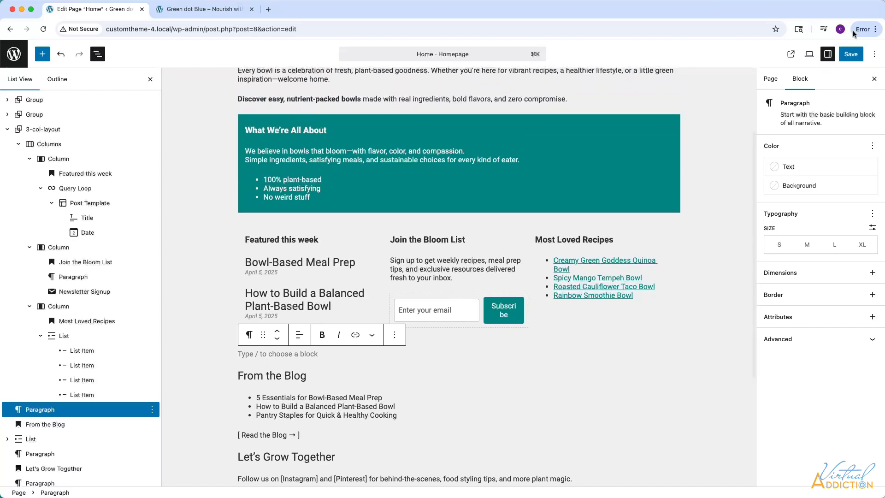
click(852, 54)
Reload the live home page and review the three-column section and the content below it.
click(202, 9)
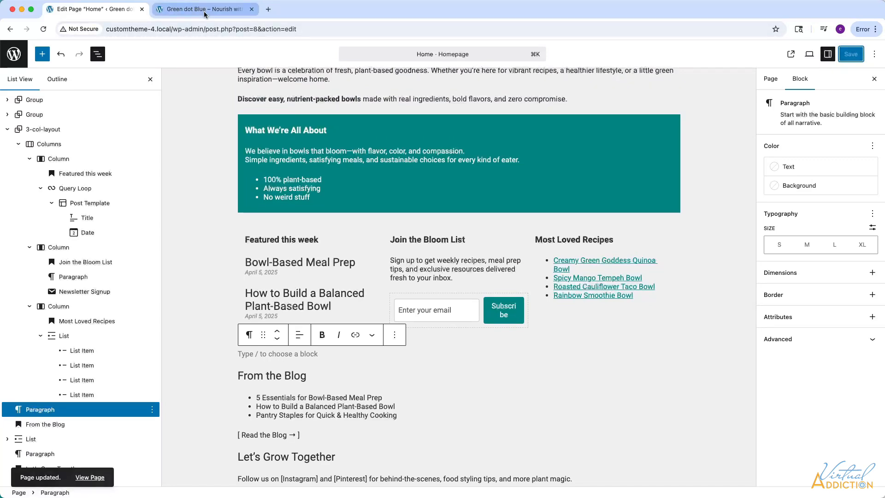
click(43, 30)
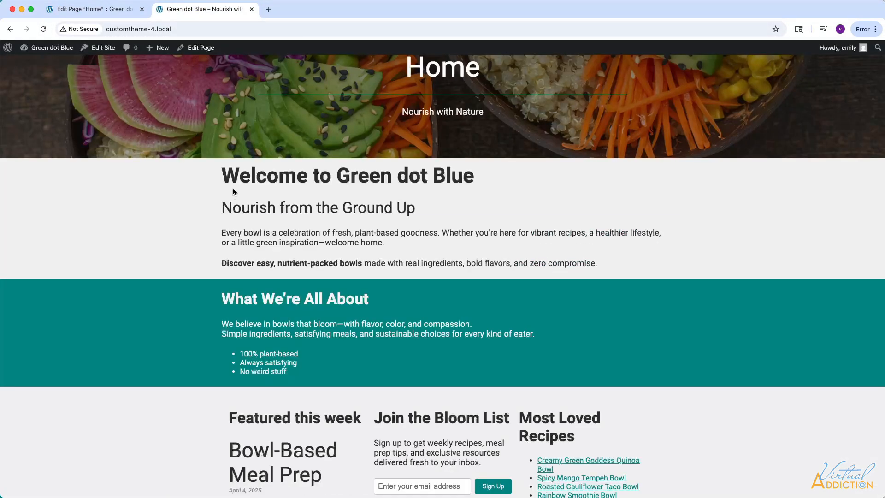
scroll(324, 286, down, 4)
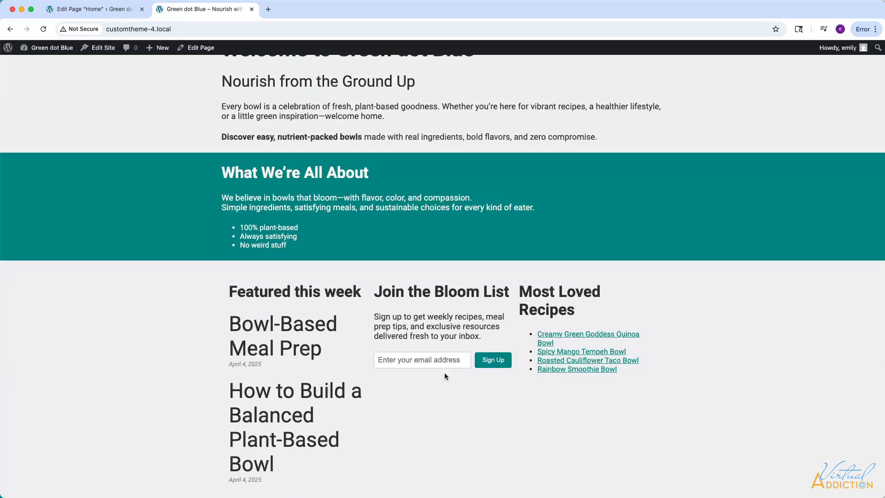
scroll(444, 373, down, 3)
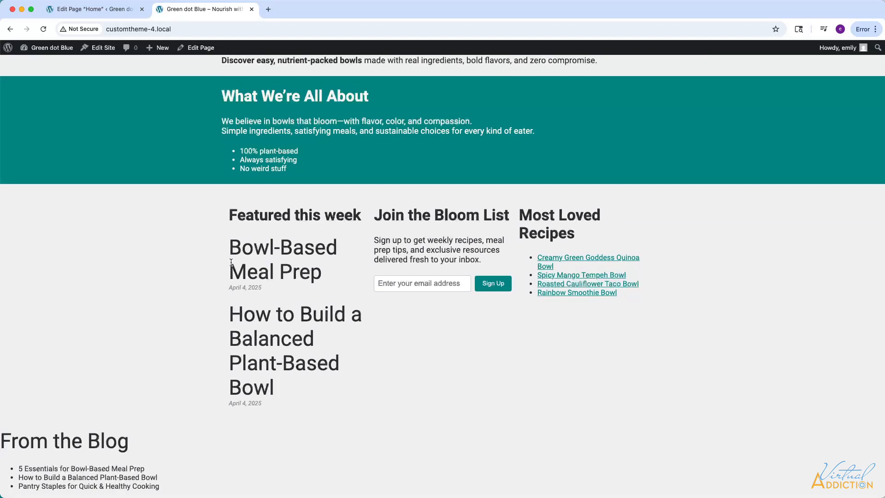
scroll(248, 270, down, 3)
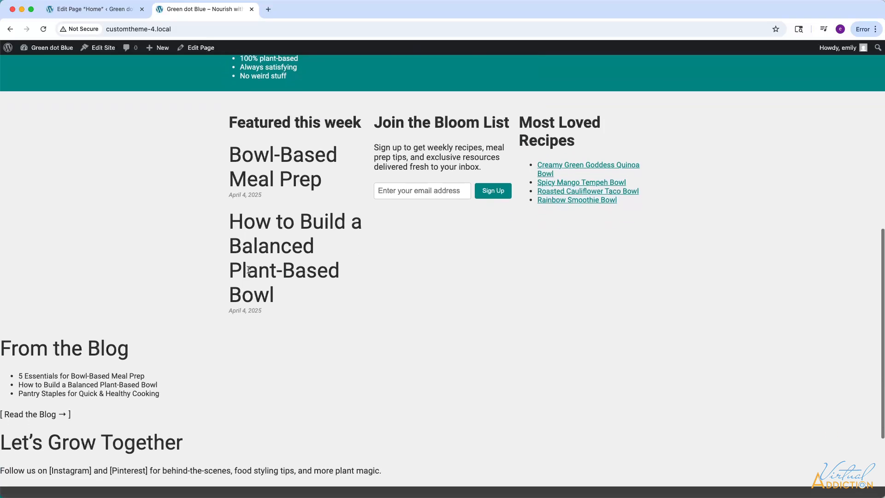
scroll(329, 282, up, 2)
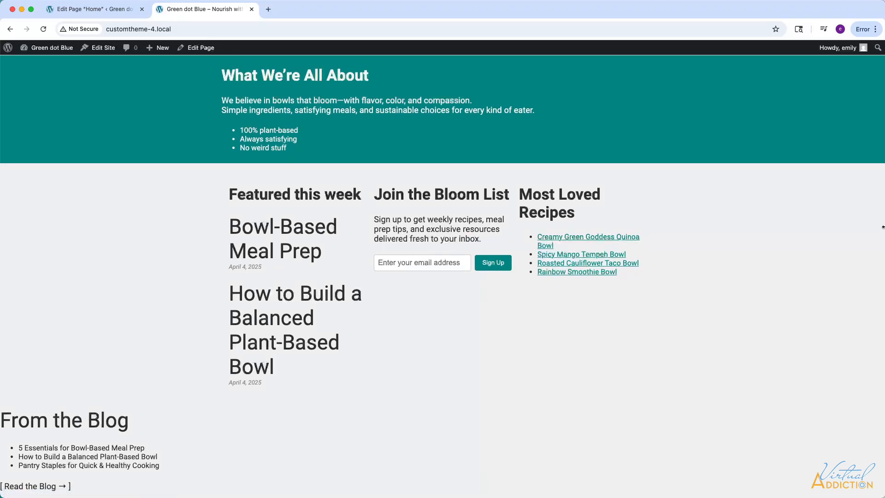
Inspect the live page in the browser's developer tools and check the column layout at viewport widths of about 831, 955 and 1141 px.
right_click(874, 232)
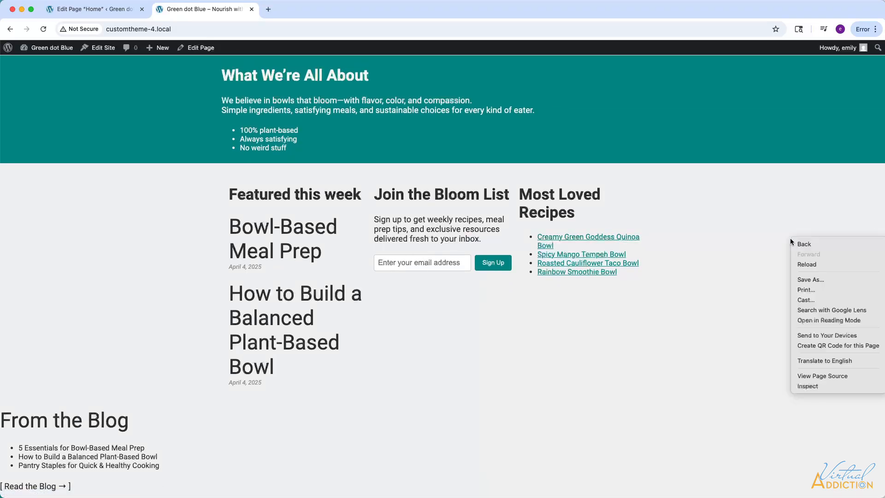
click(808, 383)
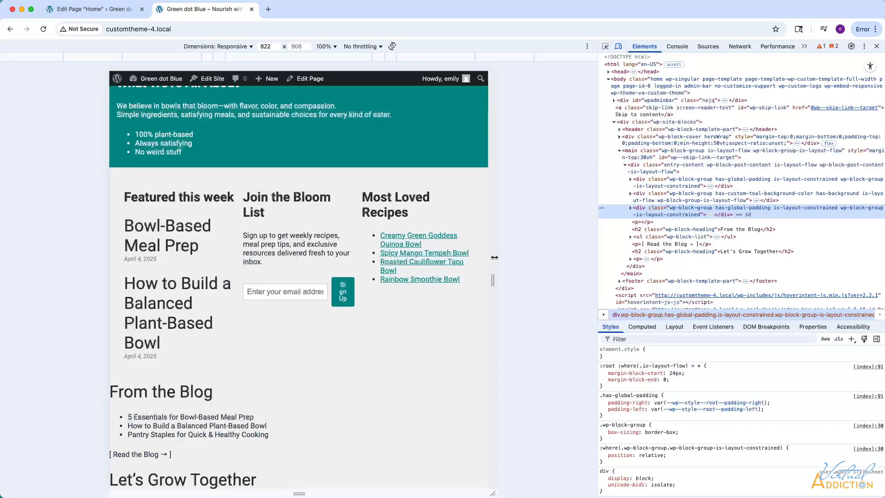
mouse_move(495, 258)
mouse_down()
mouse_move(577, 249)
mouse_move(495, 249)
mouse_up()
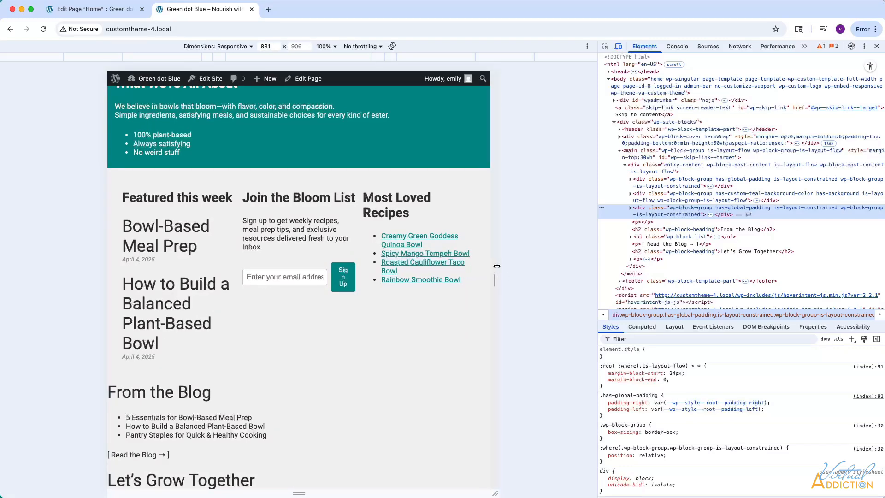
drag(497, 266, 526, 247)
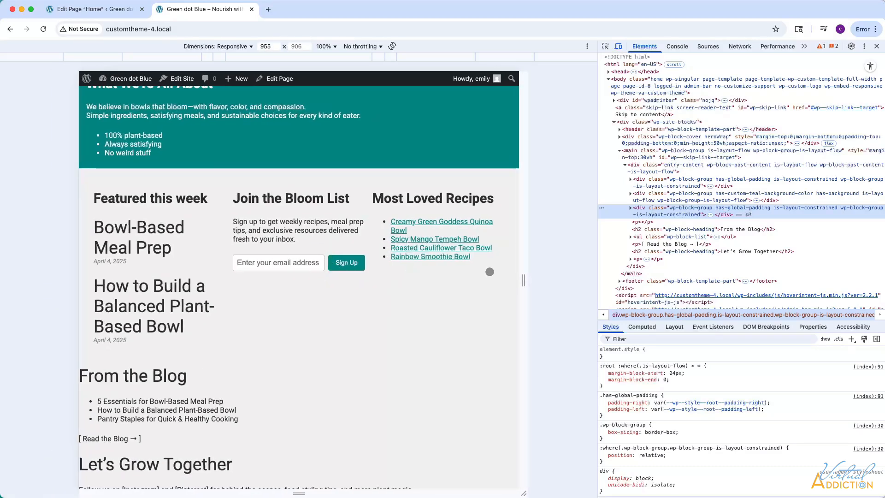
drag(523, 235, 566, 232)
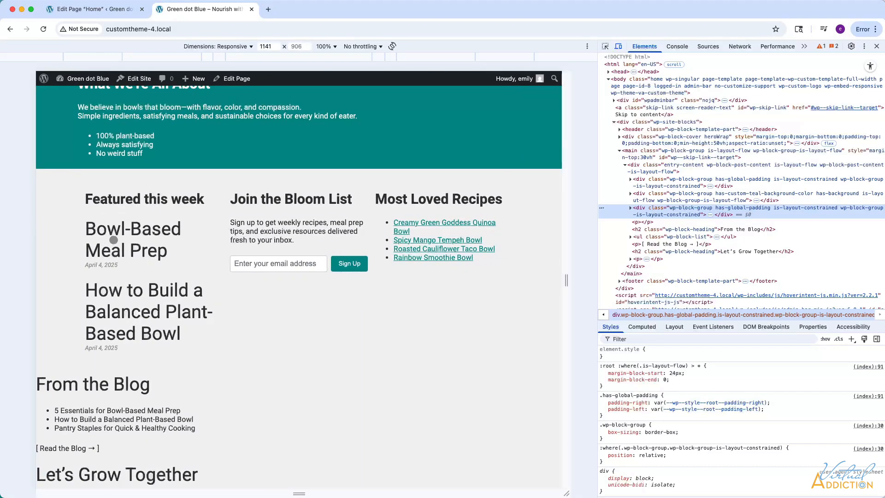
scroll(210, 358, down, 3)
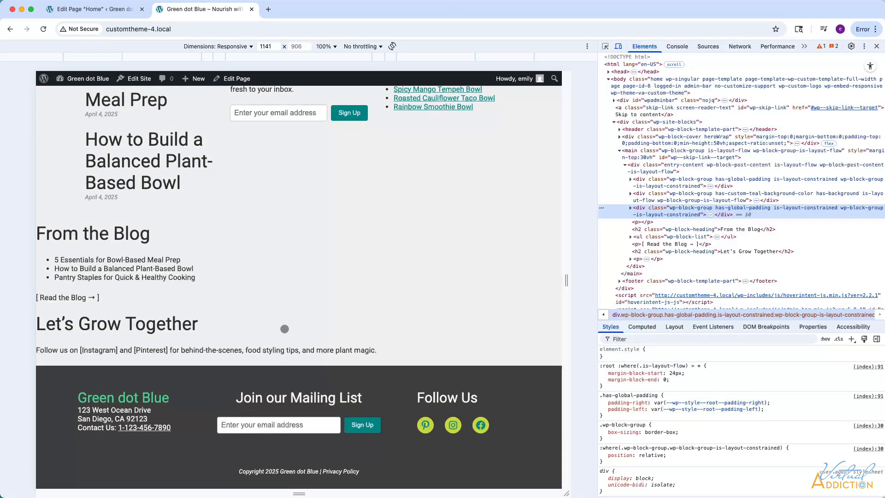
Back in the page editor, set the featured post titles to heading level H3 and make them link to their posts.
click(79, 11)
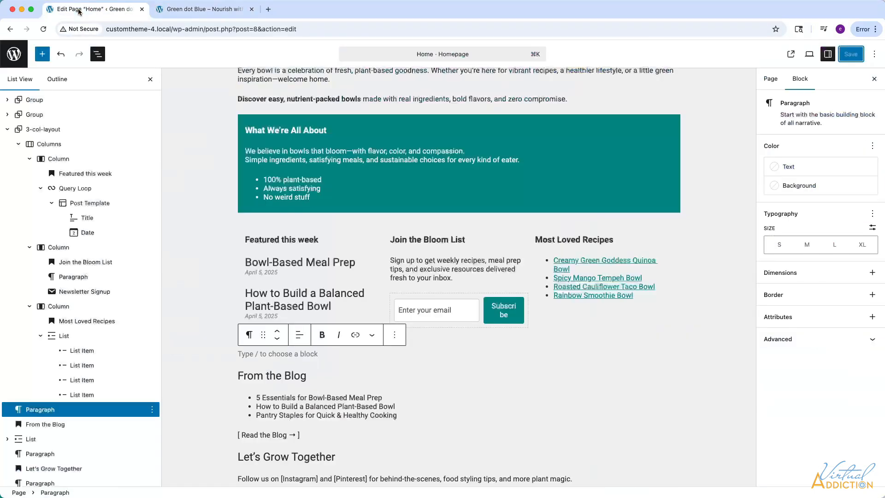
click(283, 263)
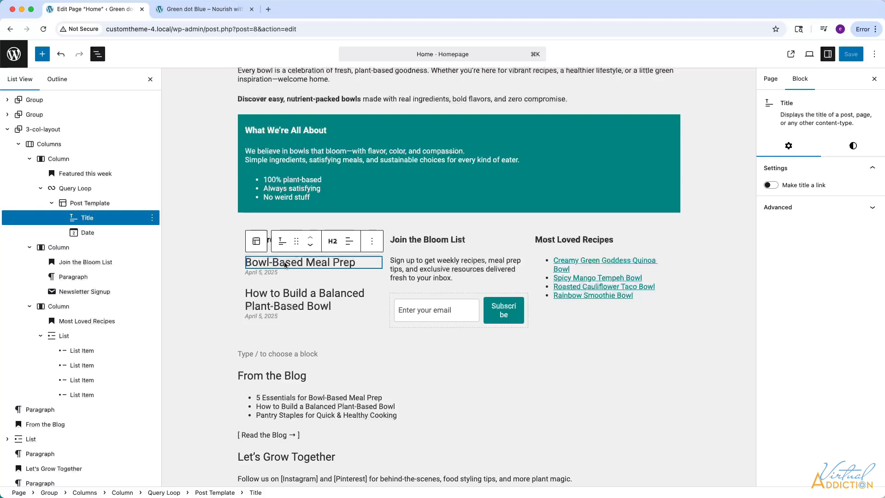
click(334, 242)
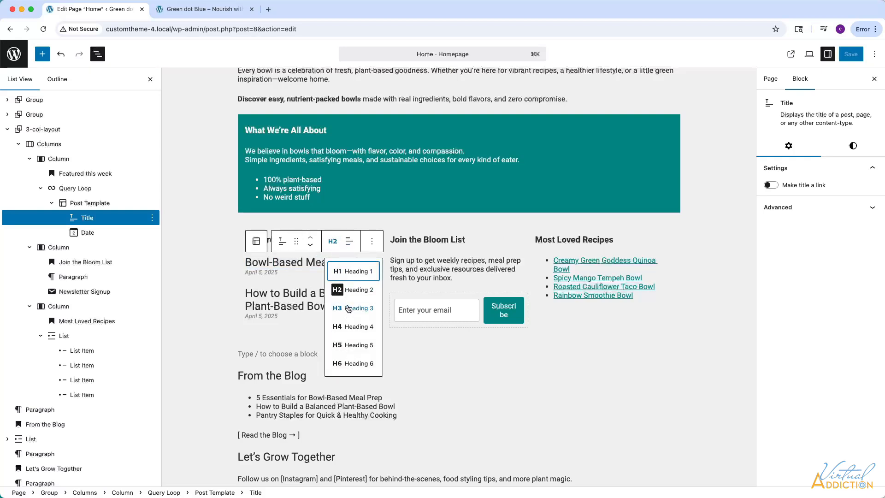
click(349, 309)
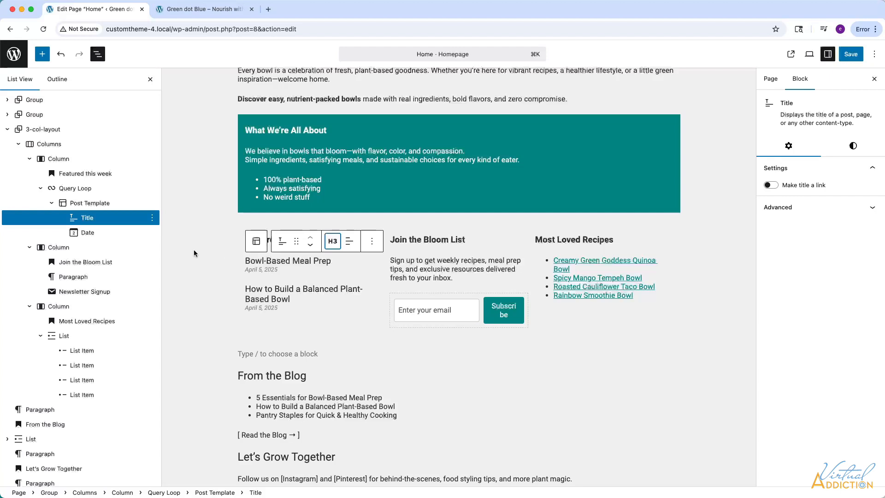
click(310, 261)
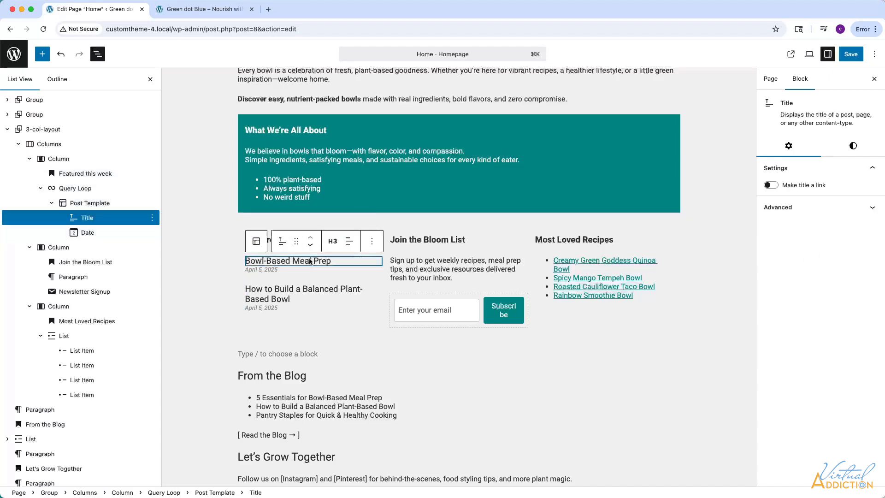
click(782, 186)
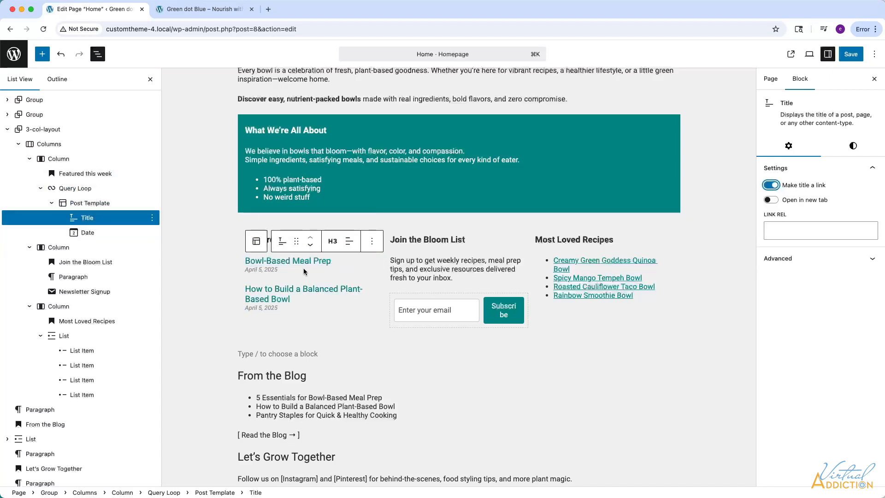
Delete the From the Blog heading and its list, the "[ Read the Blog → ]" text and the empty paragraph below the columns.
scroll(310, 271, down, 1)
drag(397, 371, 255, 355)
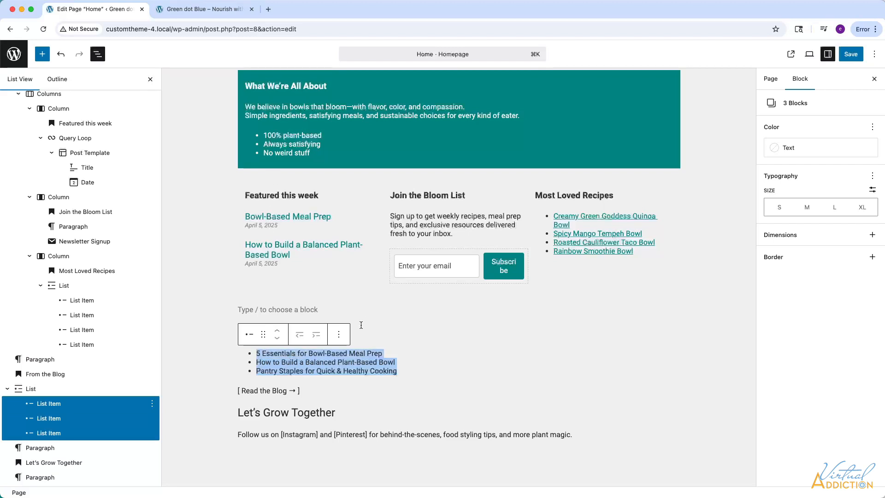
click(405, 350)
click(153, 392)
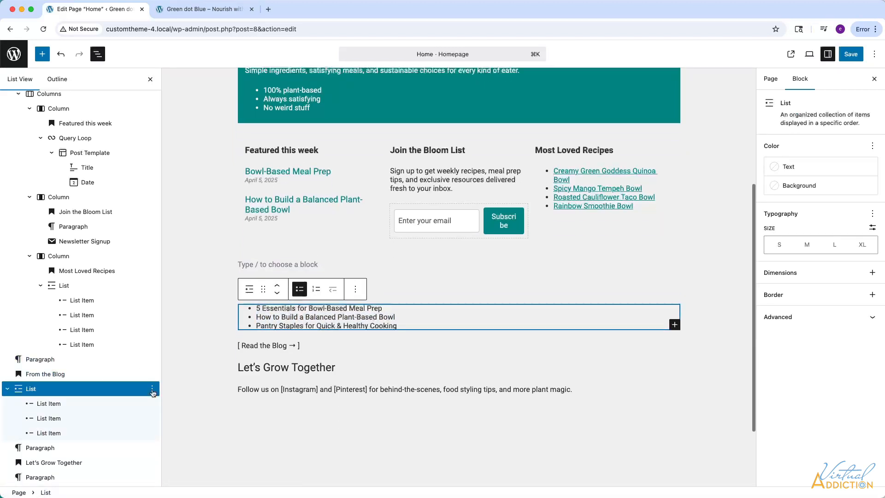
click(153, 392)
key(ctrl+alt+z)
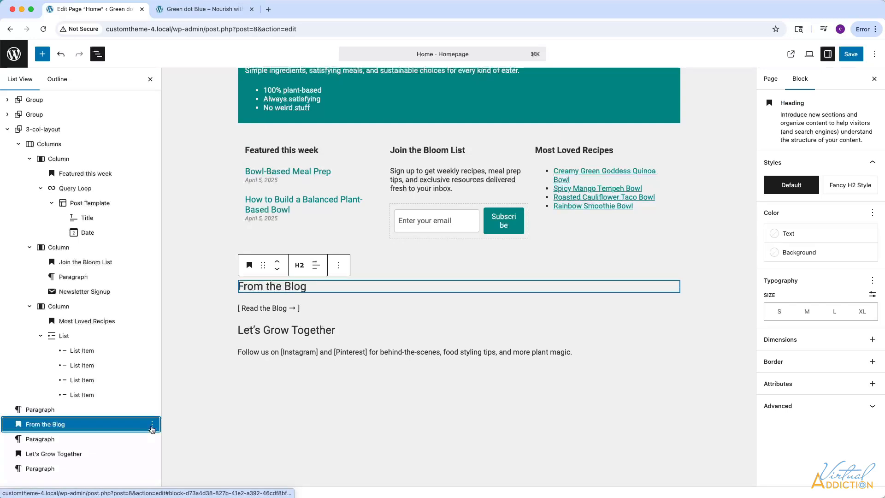
click(152, 429)
click(159, 400)
click(158, 385)
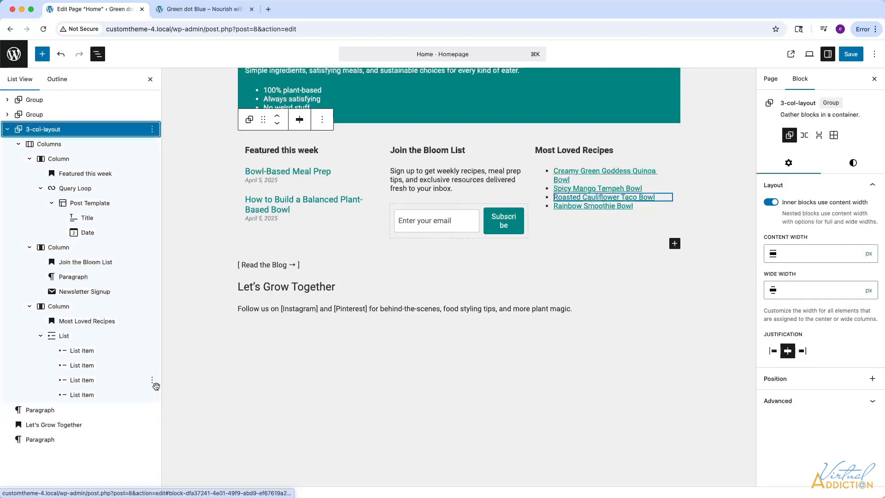
click(152, 410)
click(165, 385)
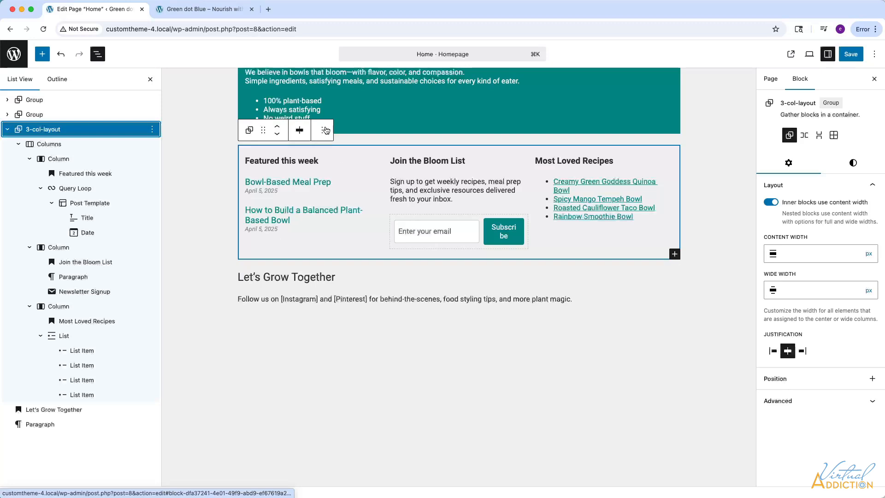
Group the Let's Grow Together heading and paragraph, nest that Group in an outer Group, and turn off the outer Group's inner content width.
scroll(358, 110, up, 2)
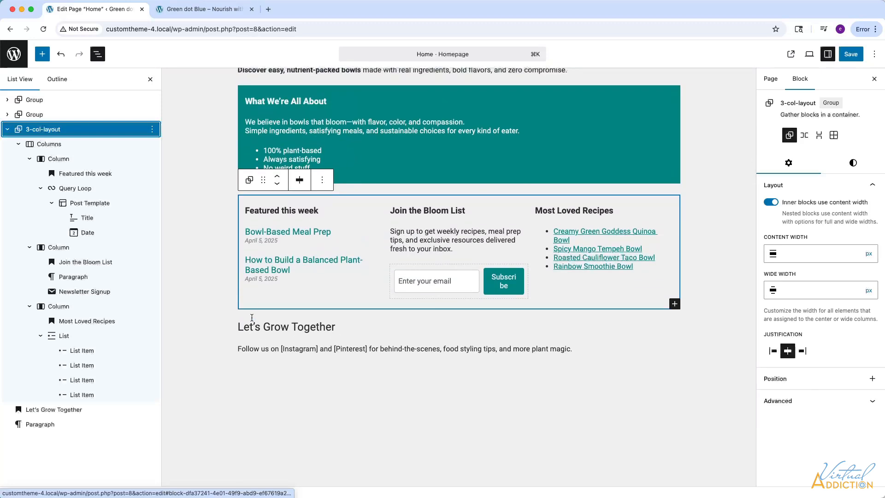
drag(238, 324, 603, 361)
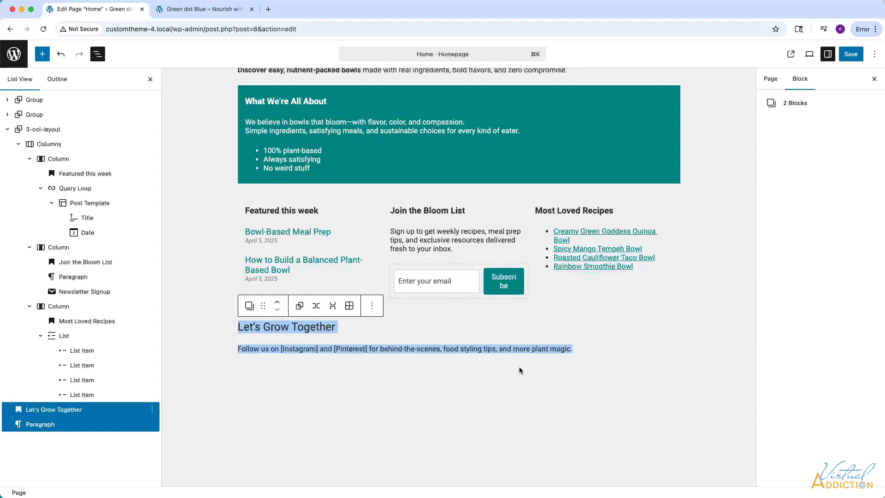
click(153, 410)
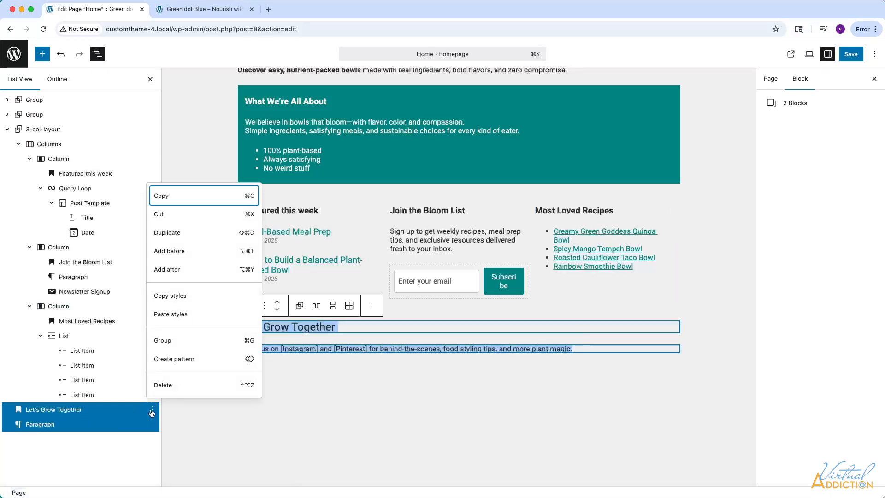
click(162, 341)
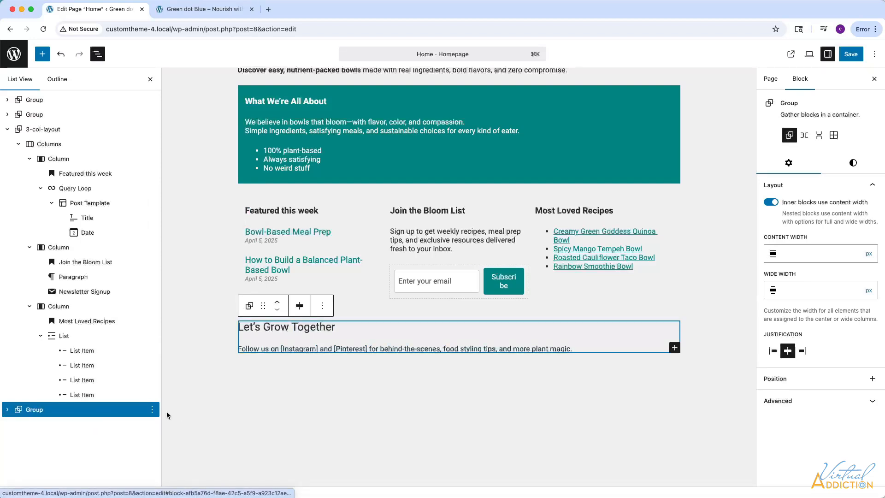
click(152, 410)
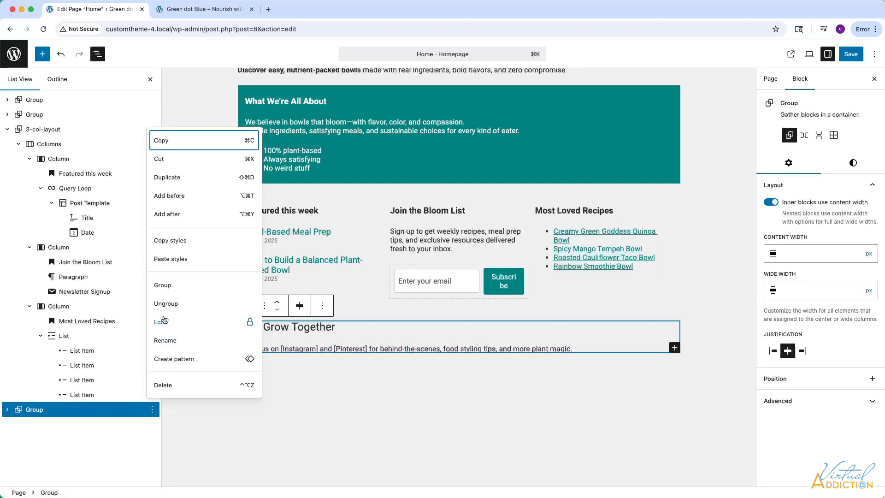
click(166, 286)
click(770, 202)
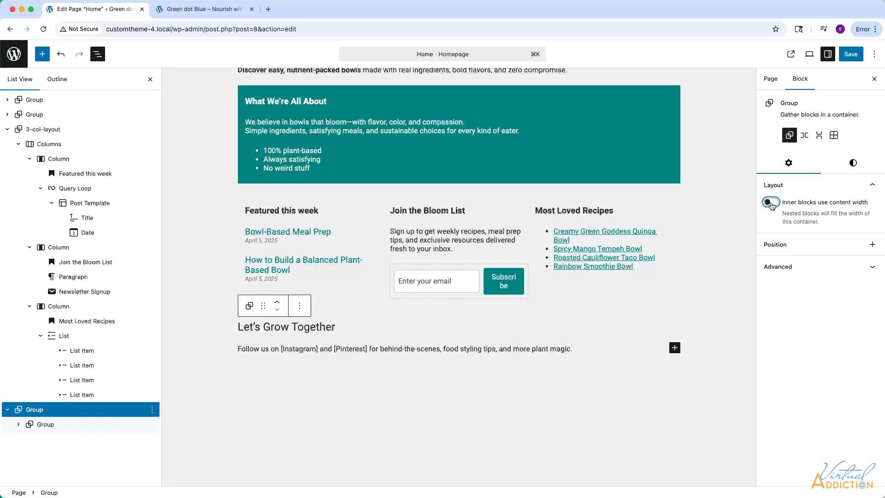
Give the outer Group a Midnight blue (#2F4858) background and Light grey (#F2F2F2) text.
click(854, 164)
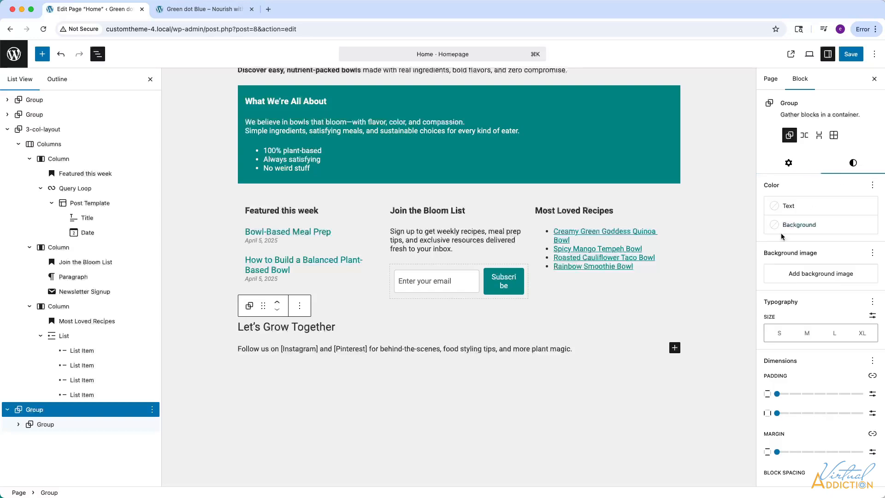
click(778, 227)
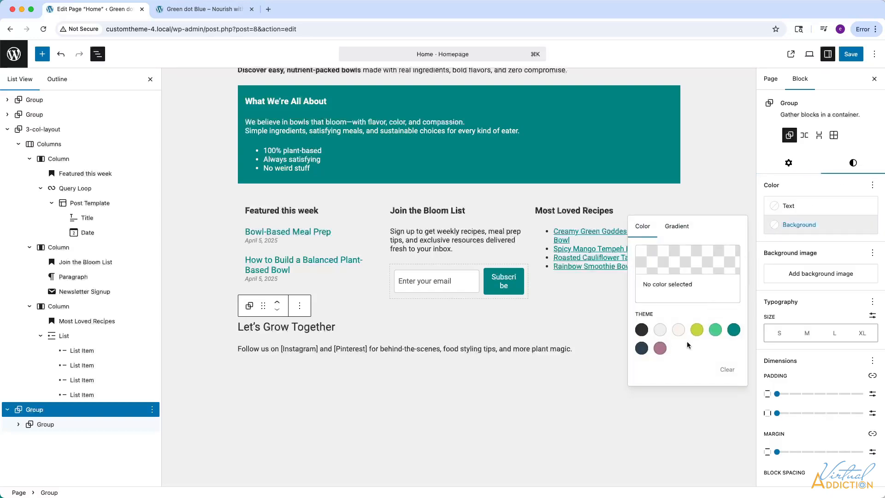
click(641, 348)
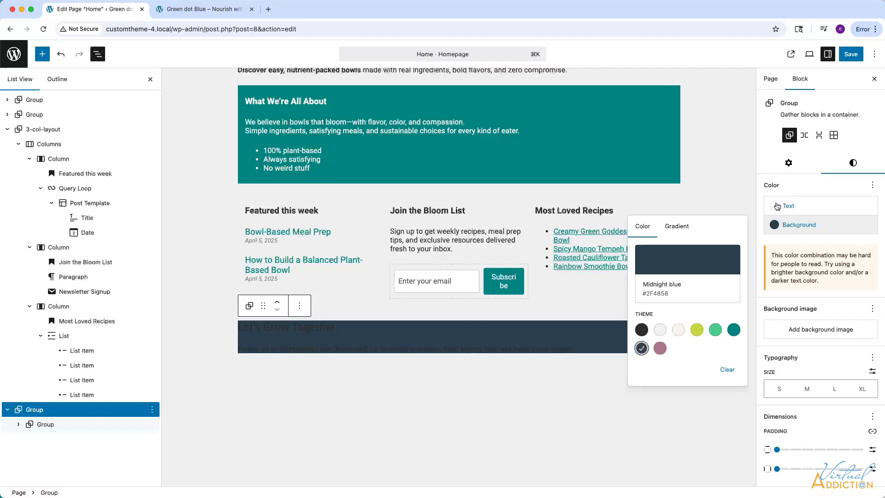
click(778, 207)
click(660, 289)
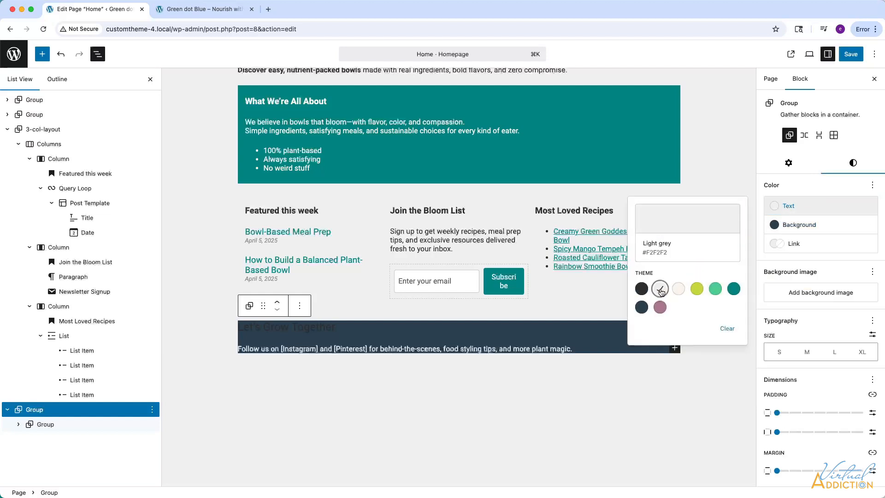
Color the Let's Grow Together heading Light grey (#F2F2F2) and center both the heading and its paragraph.
click(19, 425)
click(19, 425)
click(82, 440)
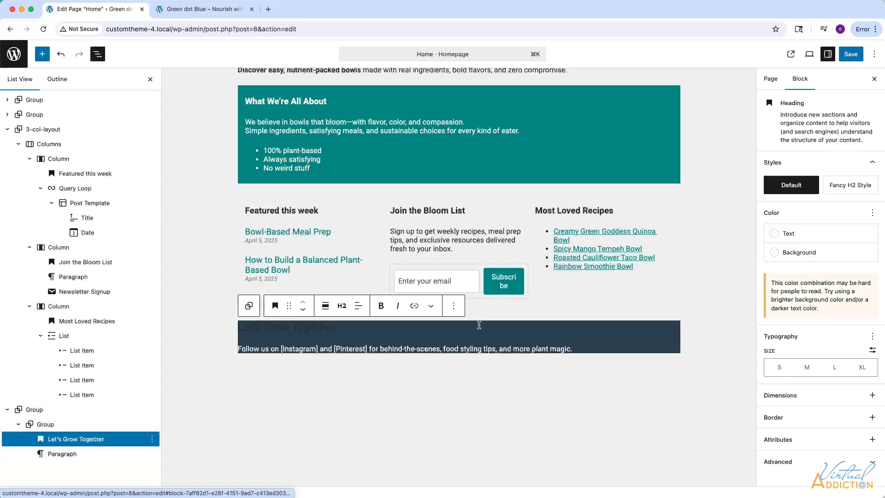
click(774, 233)
click(660, 316)
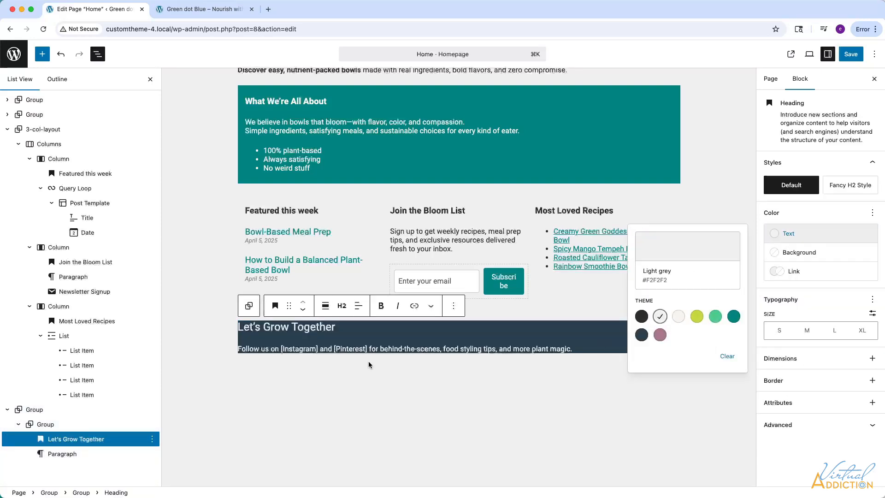
click(357, 309)
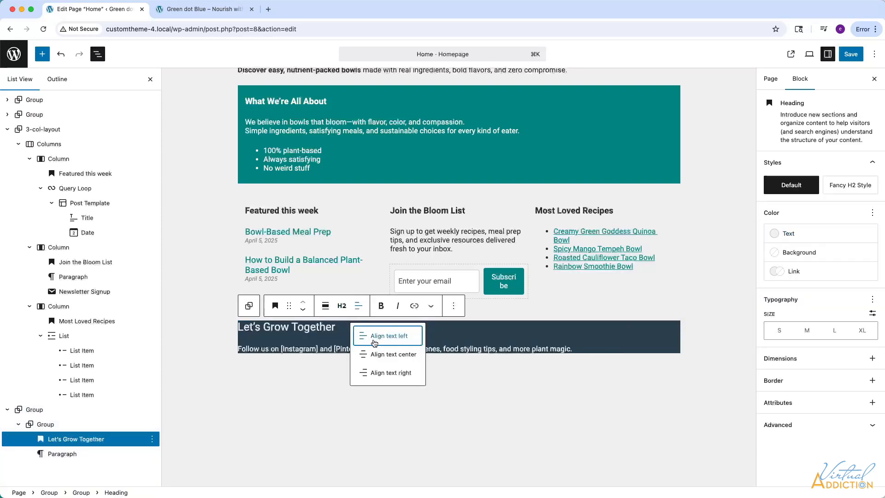
click(365, 349)
Set the inner Group's padding to Medium vertically and Small horizontally, and save the page.
click(57, 428)
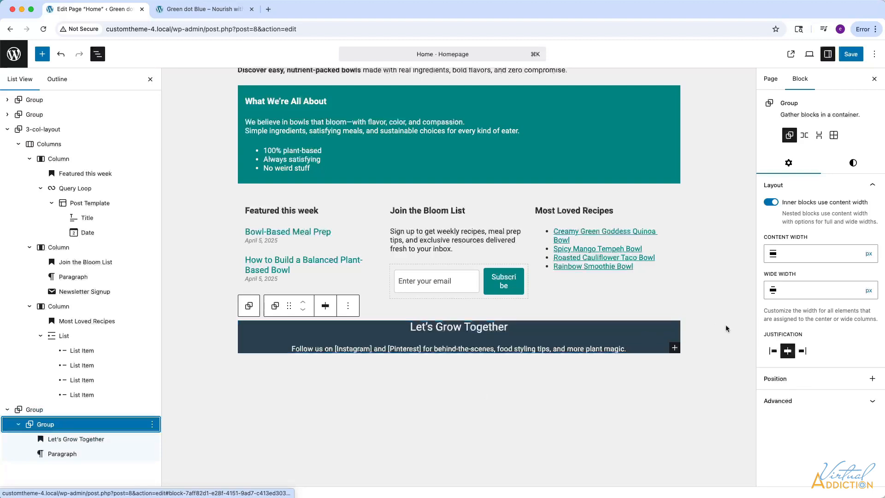
click(860, 164)
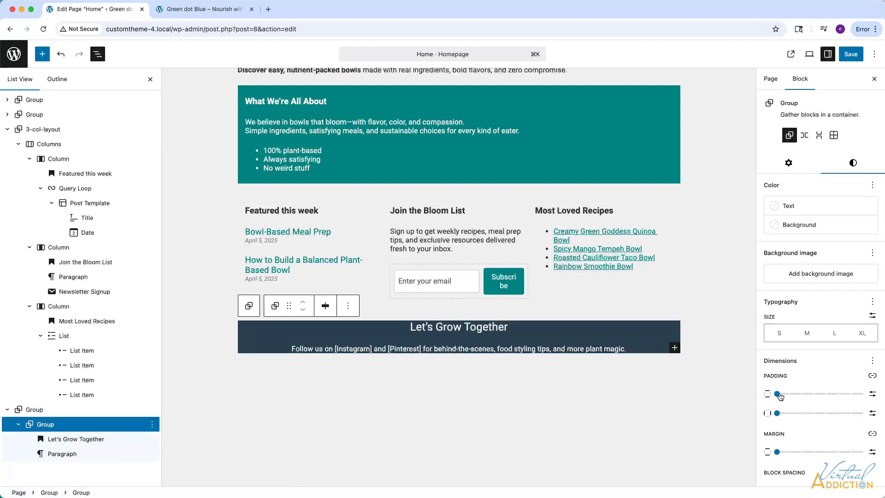
drag(778, 394, 826, 395)
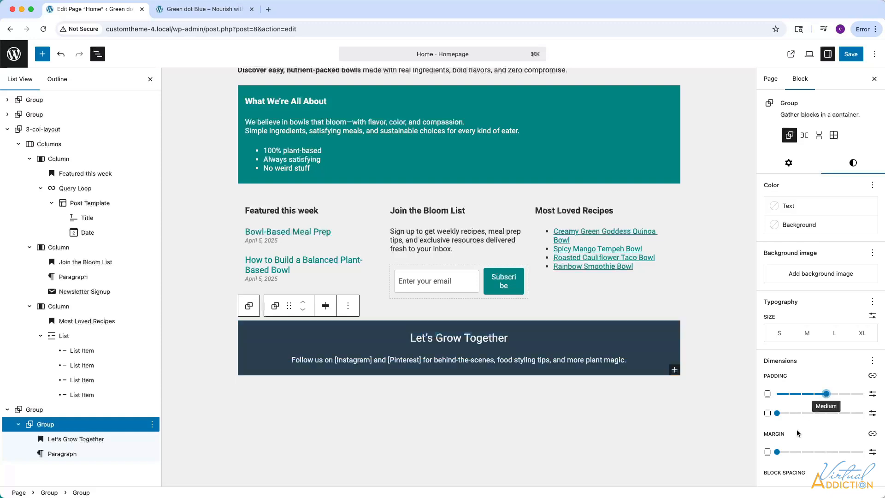
drag(777, 413, 813, 413)
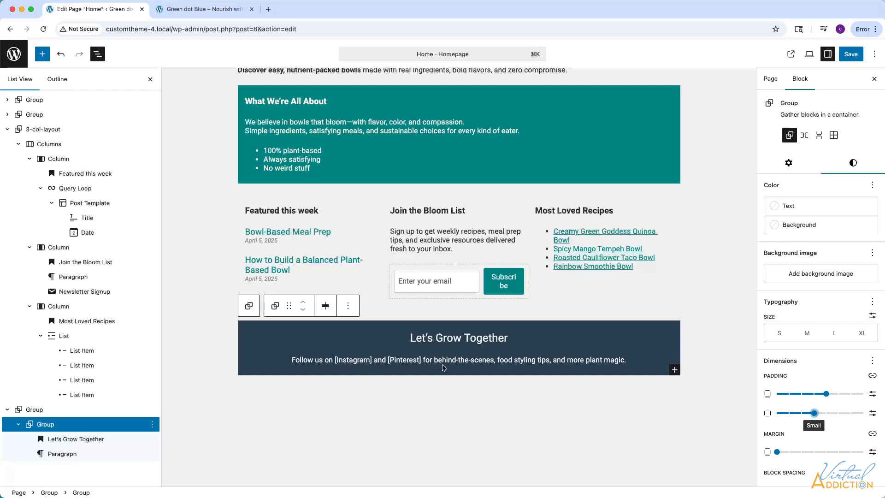
scroll(821, 230, down, 1)
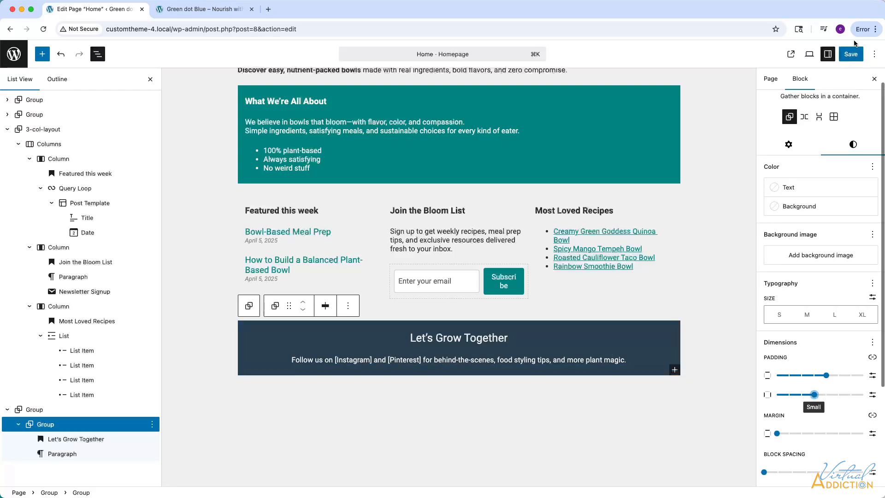
click(851, 54)
Reload the live home page and review its sections from the hero down to the Let's Grow Together band.
click(205, 9)
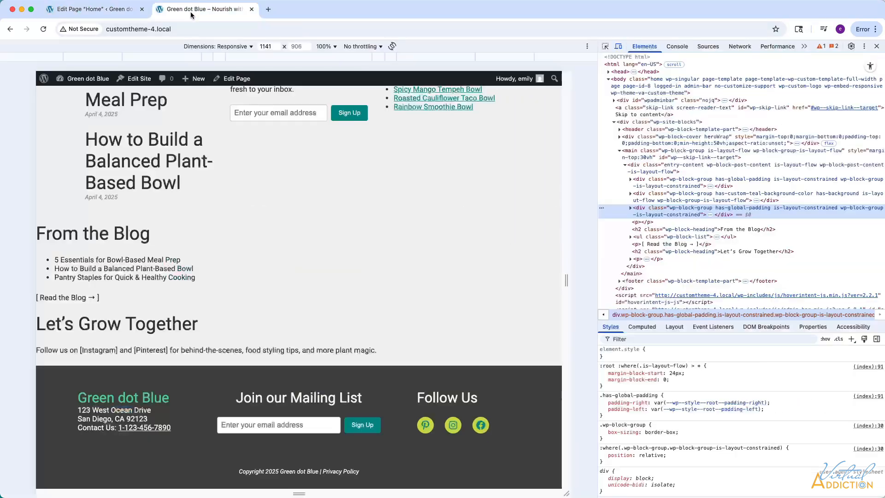
click(43, 31)
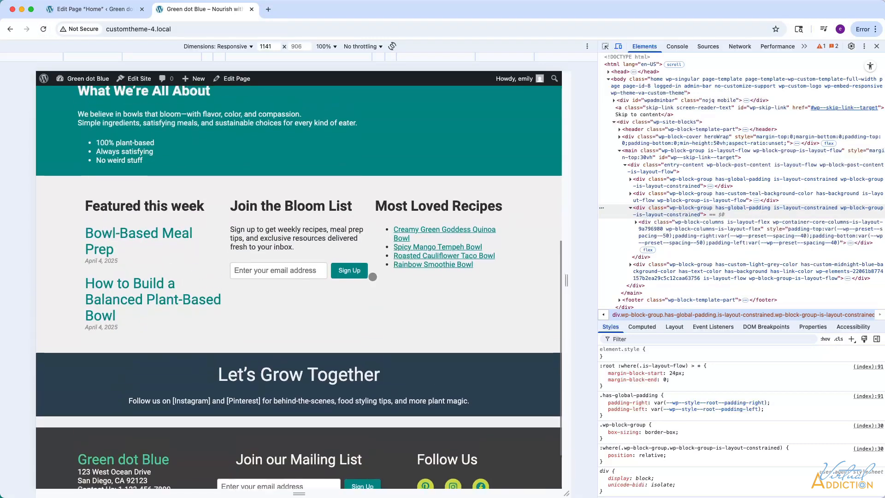
scroll(373, 276, up, 10)
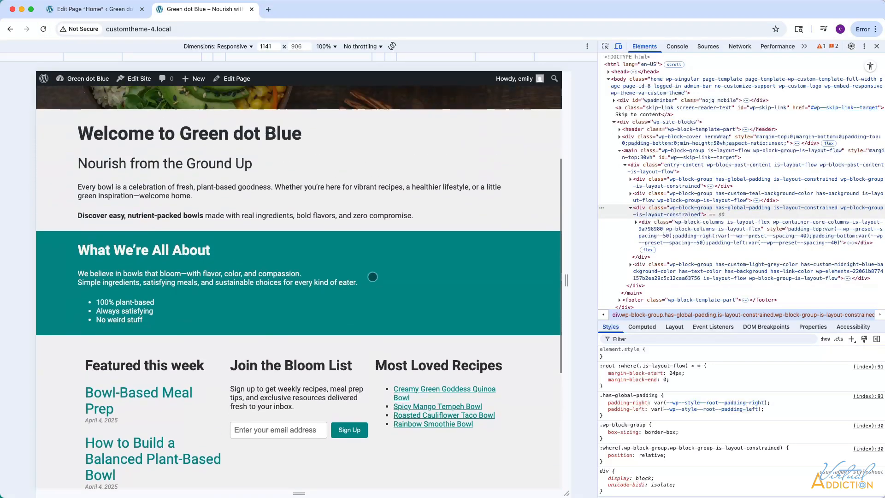
scroll(373, 277, down, 10)
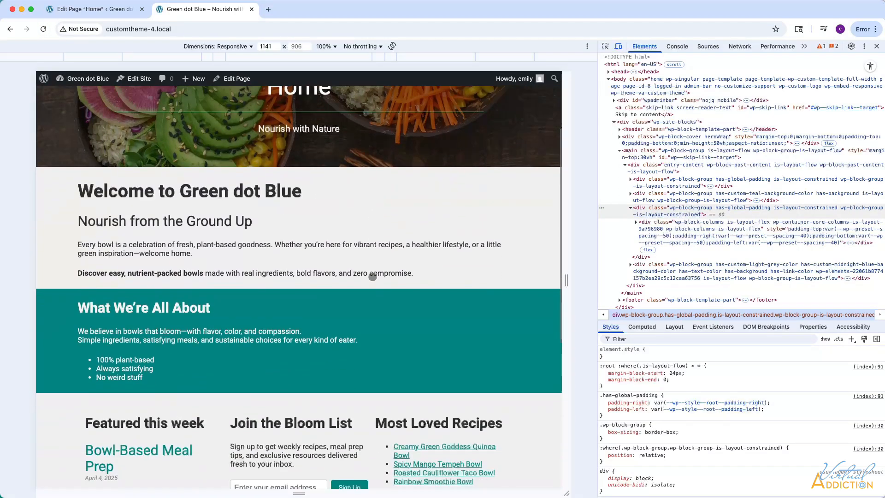
scroll(372, 277, up, 10)
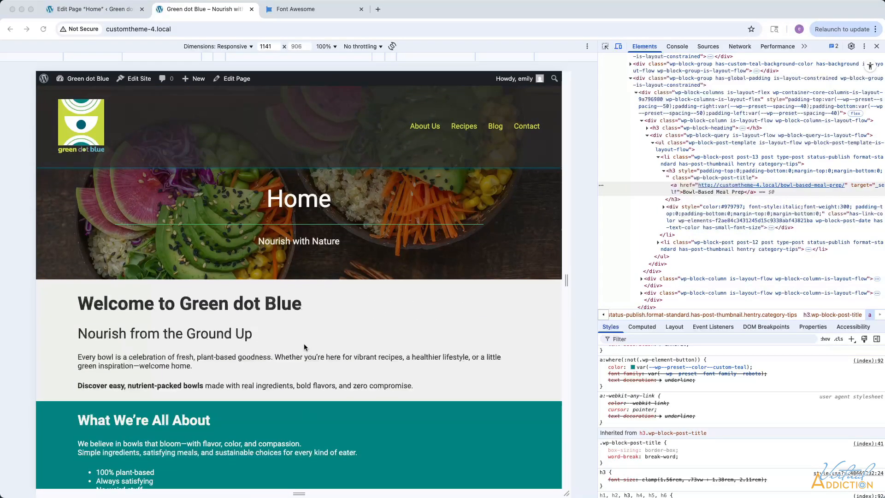
scroll(304, 344, down, 1)
Check the three-column section on the live page with the viewport narrowed to 841 px.
scroll(304, 344, down, 4)
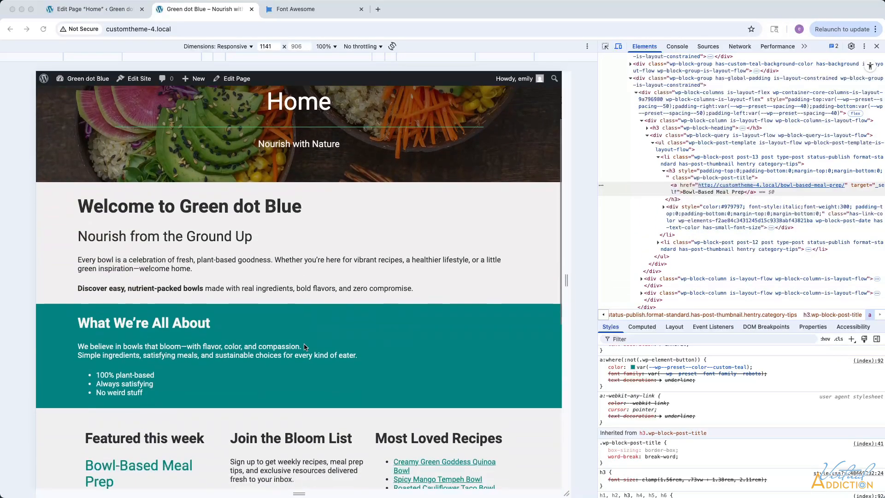
scroll(304, 347, down, 1)
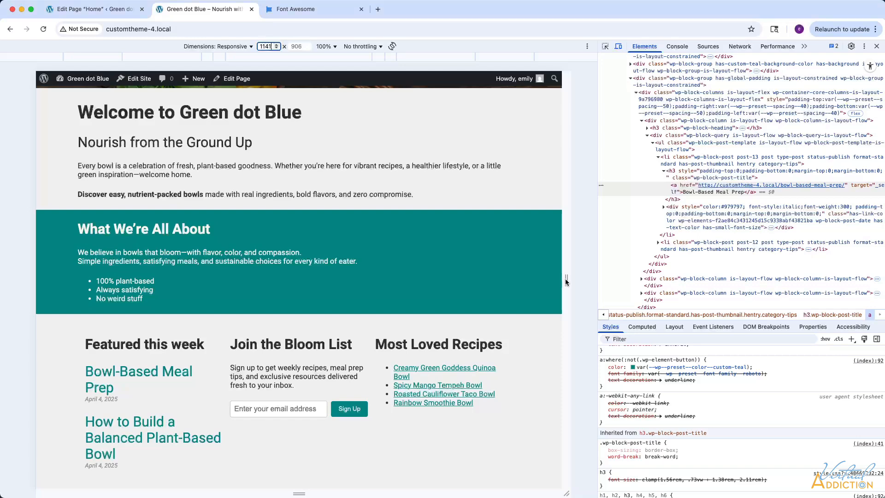
drag(565, 279, 497, 280)
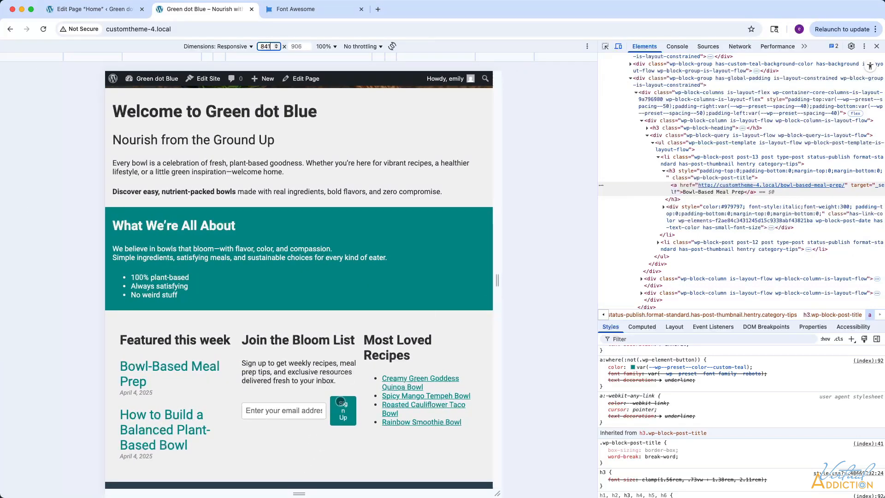
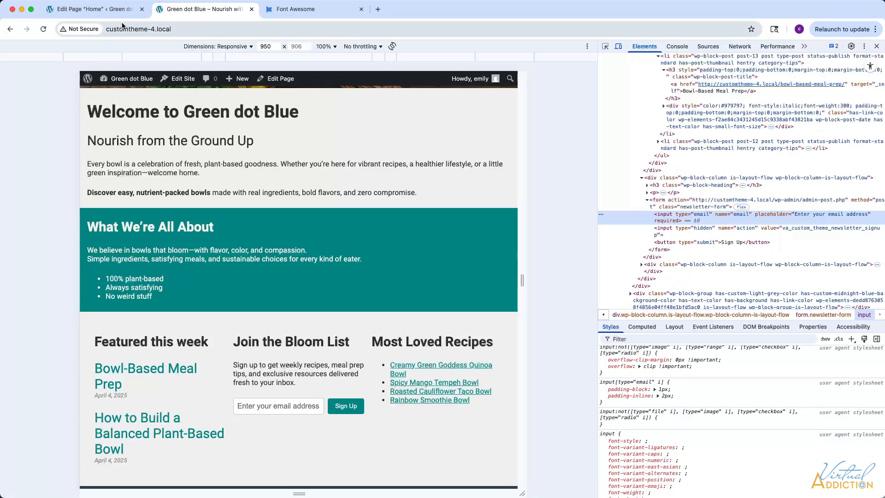
Return to the page editor and give the Join the Bloom List column the additional CSS class inlineNewsletterSignup.
click(100, 13)
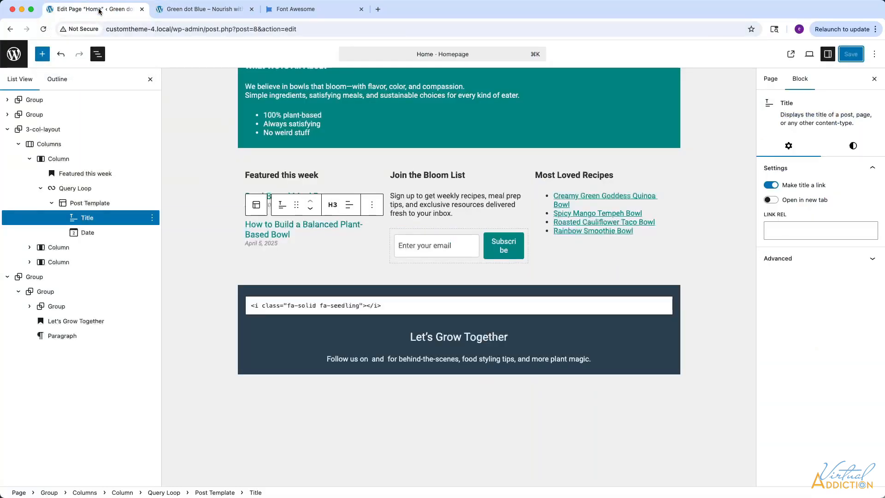
click(347, 248)
click(422, 242)
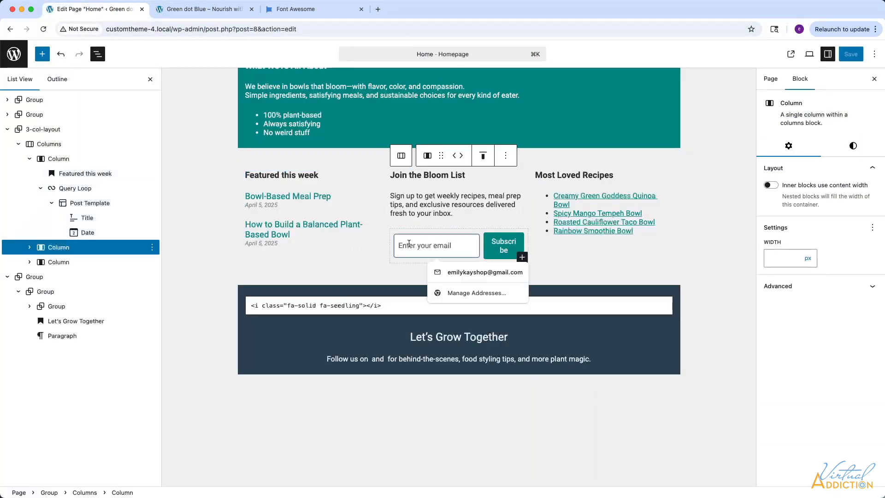
click(30, 247)
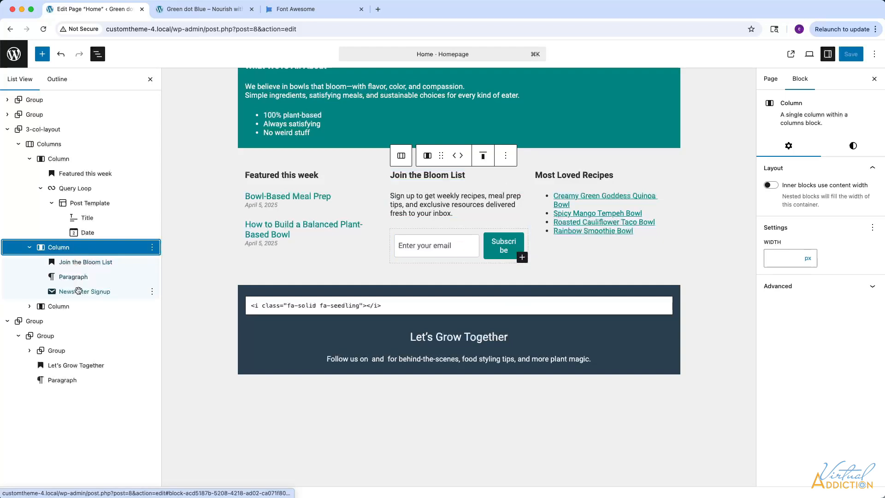
click(777, 285)
click(770, 400)
text(inlineNewsletterSignup)
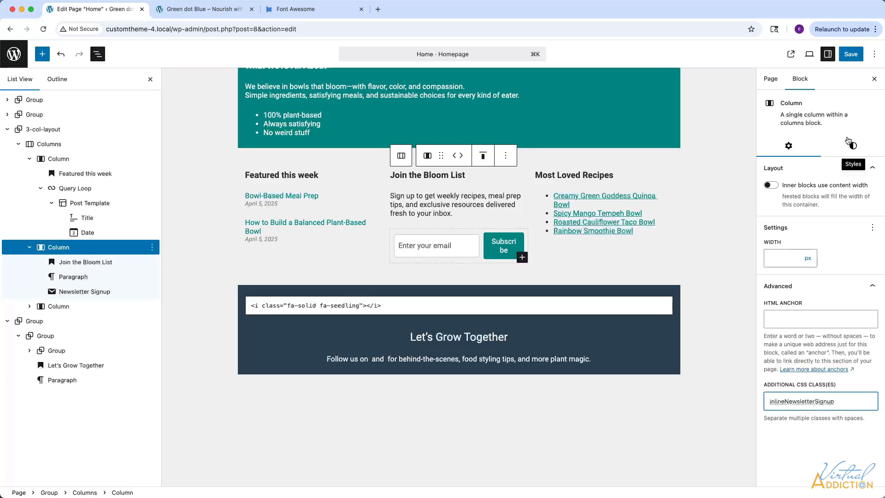
Change the post titles in the Featured this week list to Heading 4 and save the page.
click(292, 199)
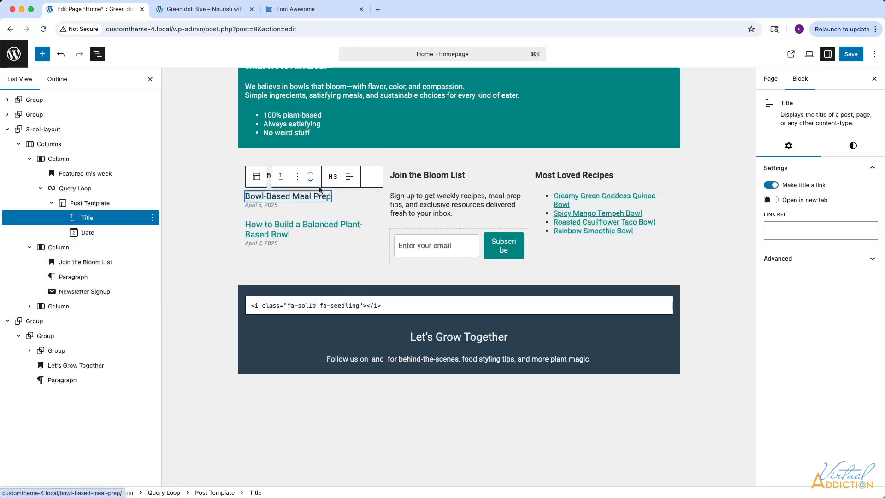
click(332, 176)
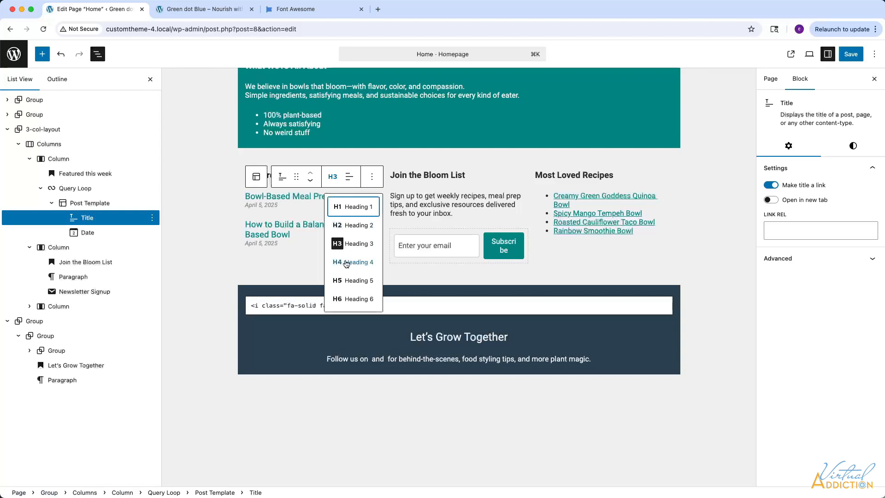
click(346, 263)
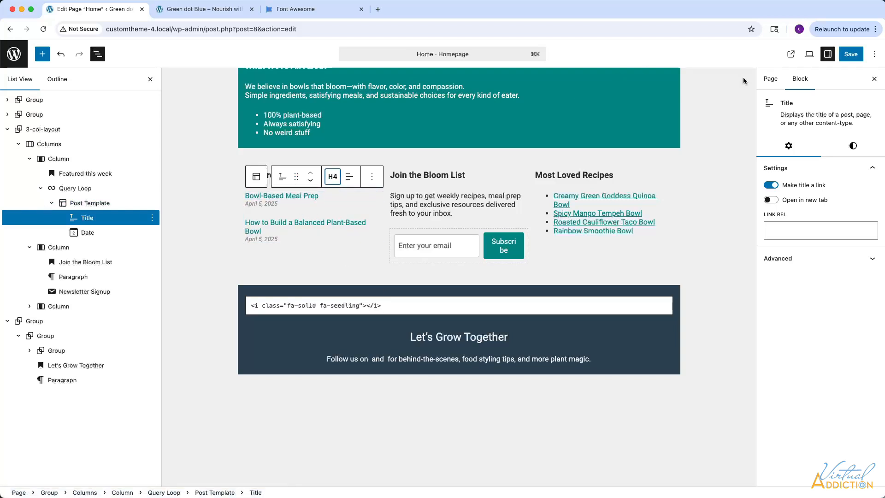
click(851, 54)
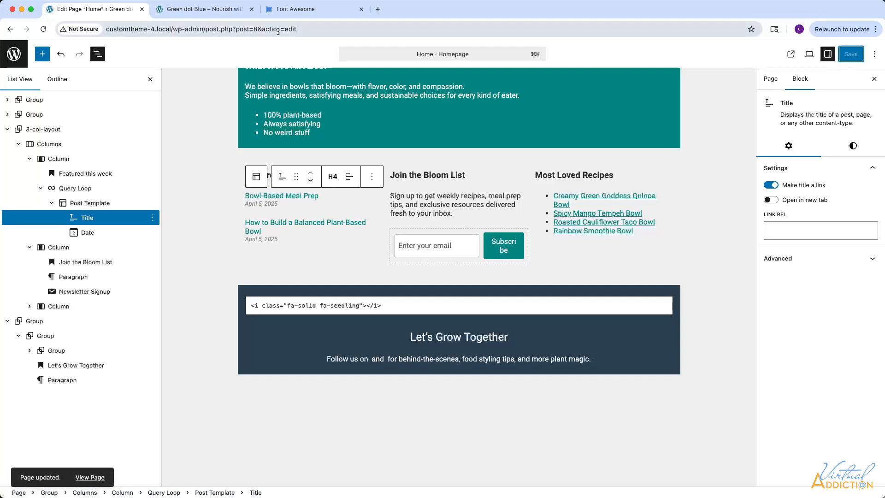
Reload the live home page and check the three-column section at viewport widths of 843, 799 and 750 px.
click(190, 14)
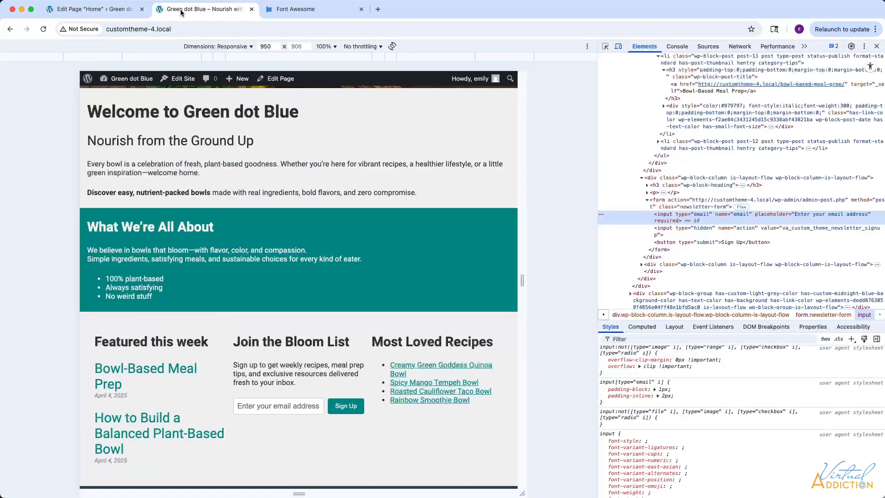
click(45, 31)
scroll(163, 378, up, 1)
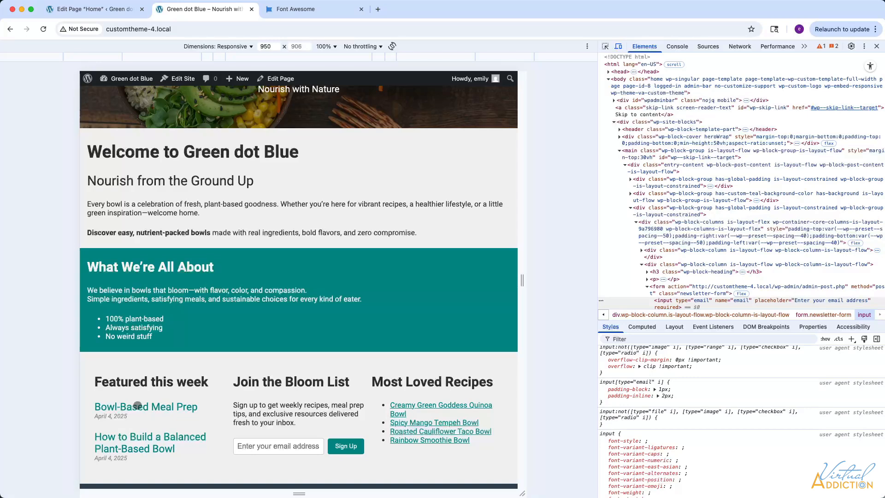
drag(523, 280, 499, 278)
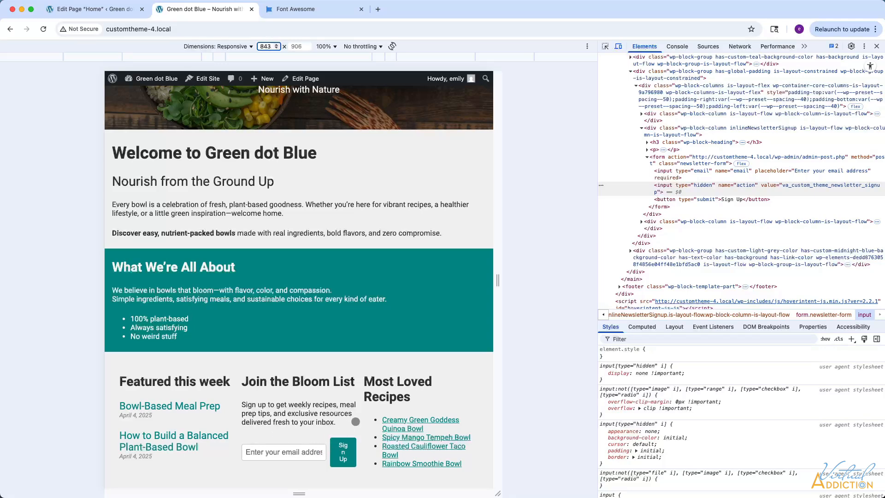
drag(498, 280, 488, 280)
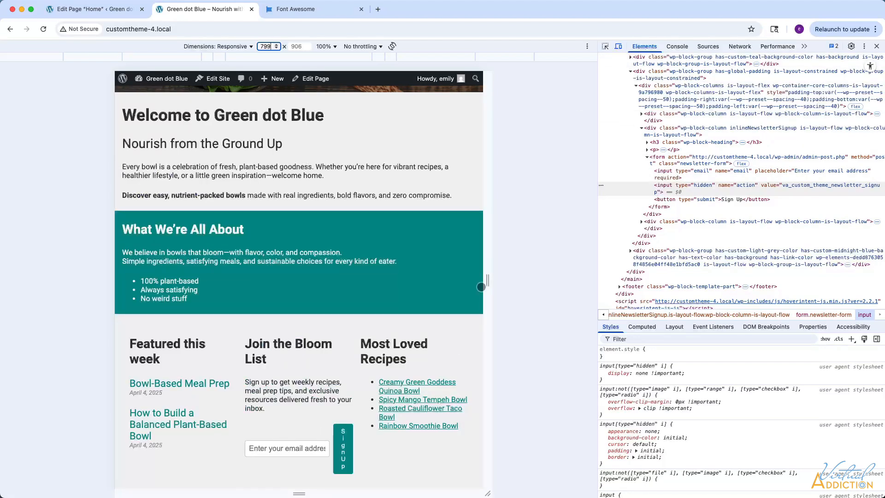
mouse_move(488, 281)
mouse_down()
mouse_move(574, 281)
mouse_move(476, 281)
mouse_up()
scroll(446, 320, up, 1)
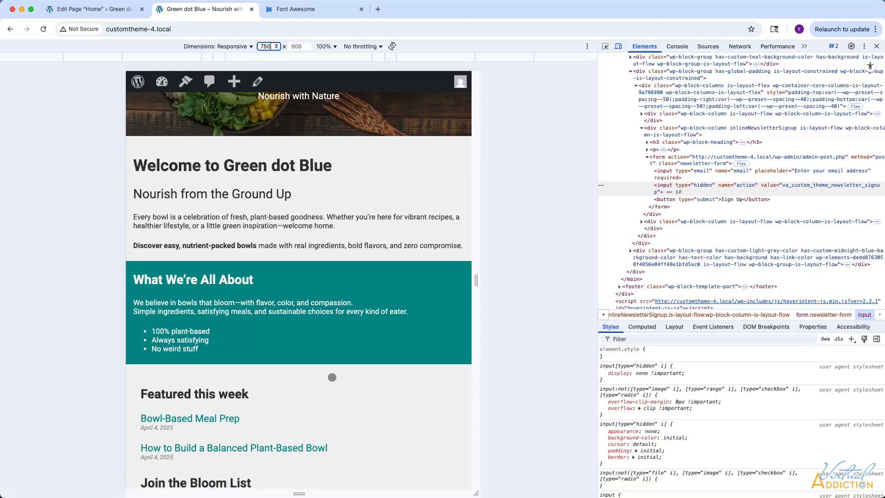
scroll(367, 348, down, 3)
scroll(332, 377, down, 3)
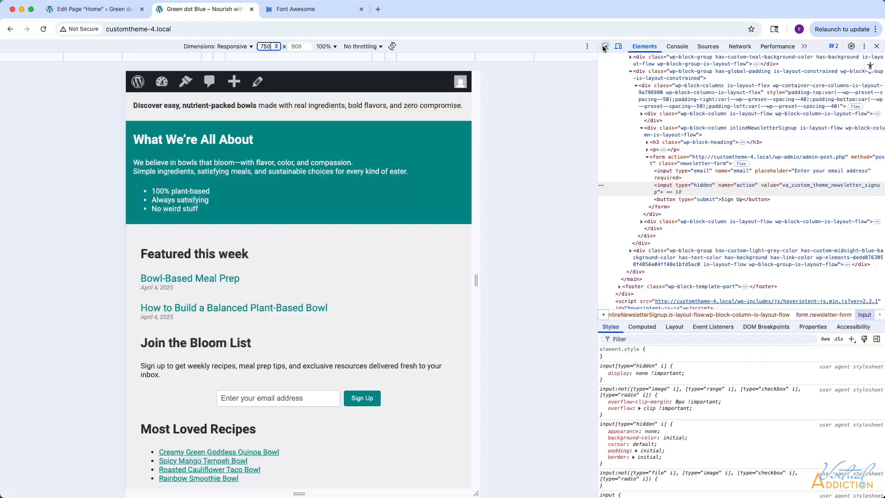
Inspect the newsletter form on the live page and toggle its justify-content: center declaration to test the alignment.
key(super+shift+c)
click(213, 399)
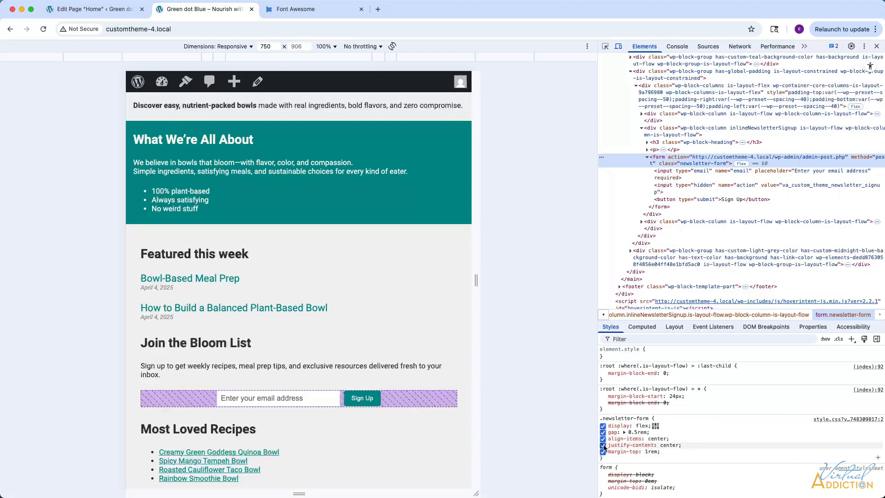
click(603, 446)
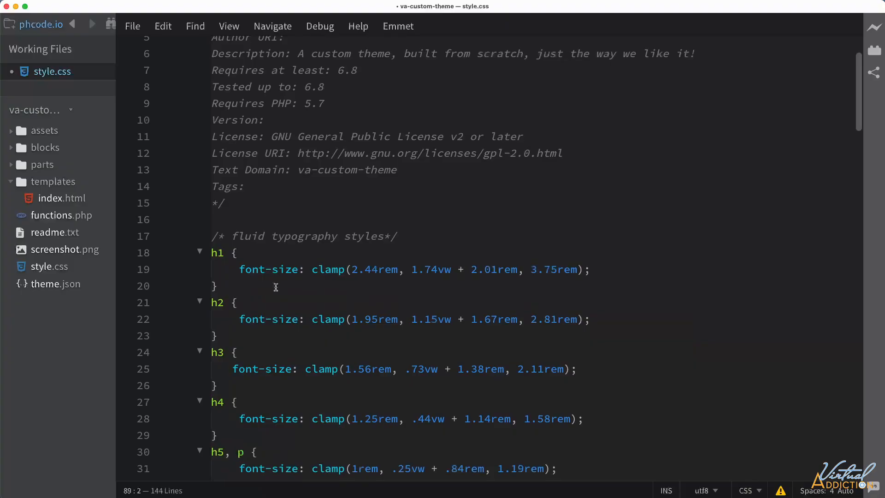
In style.css in the code editor, add a .inlineNewsletterSignup .newsletter-form rule with justify-content: flex-start above the 782px media query.
scroll(276, 287, down, 5)
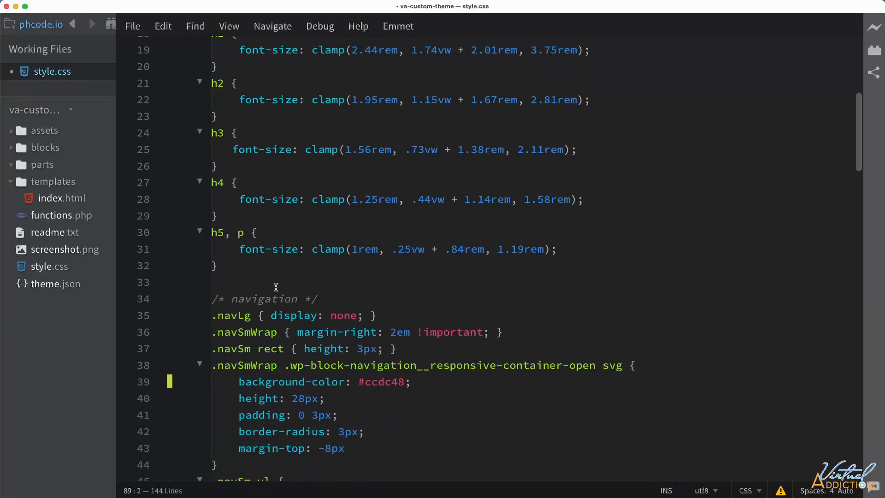
scroll(276, 288, down, 10)
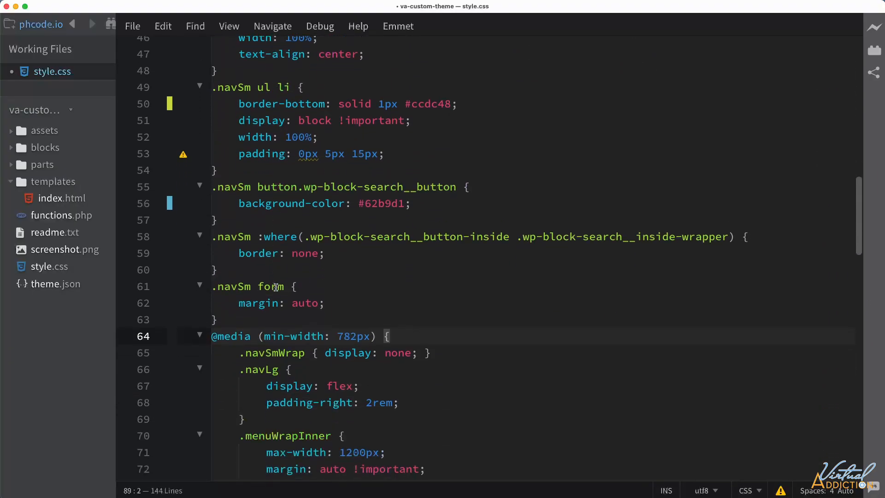
scroll(275, 288, down, 1)
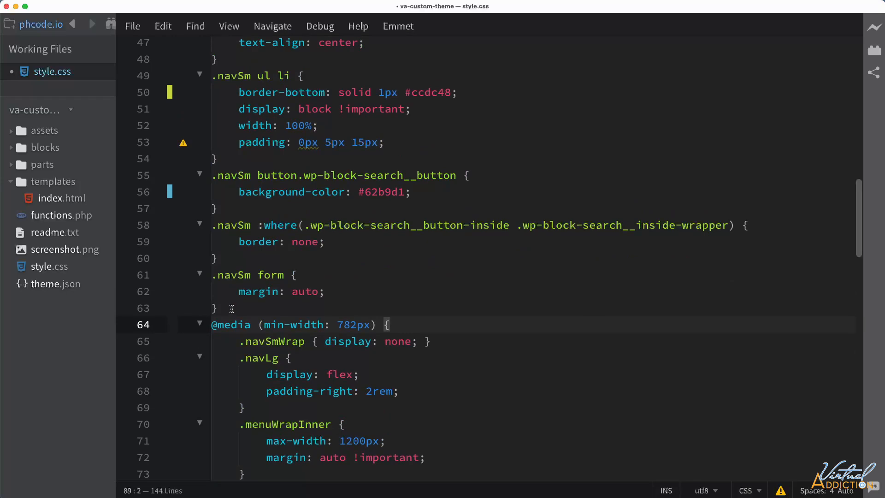
click(232, 308)
key(Return)
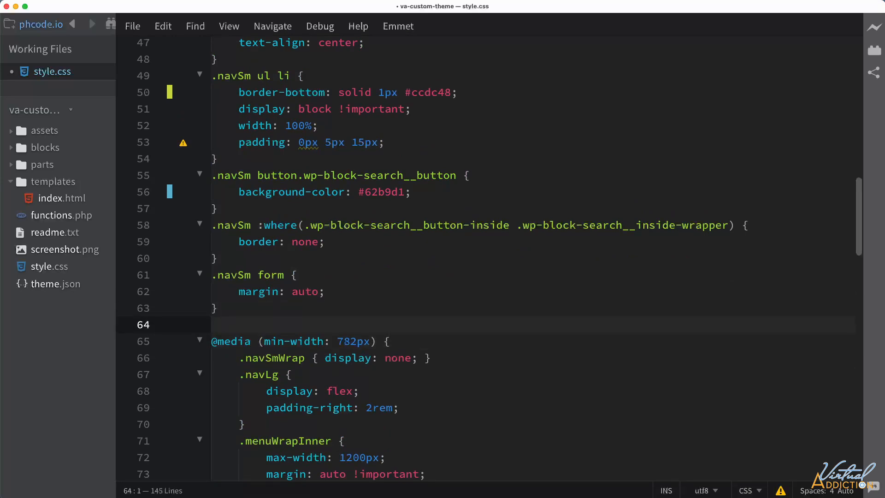
key(super+v)
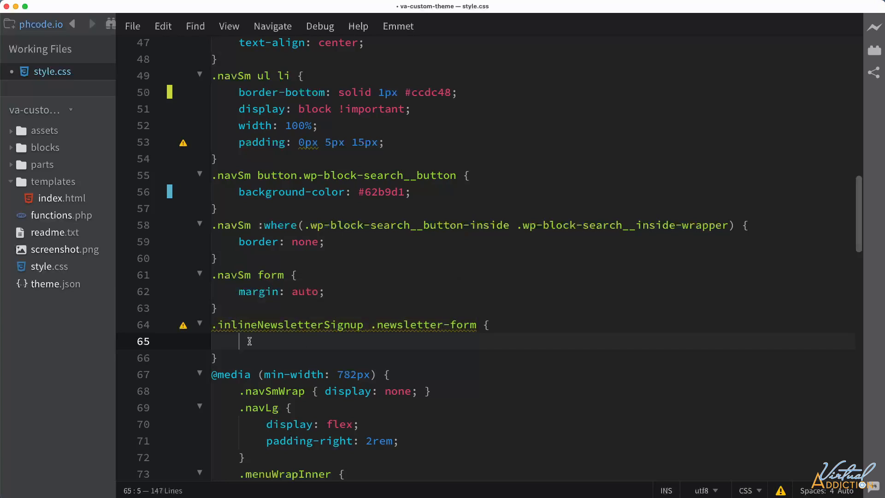
text(just)
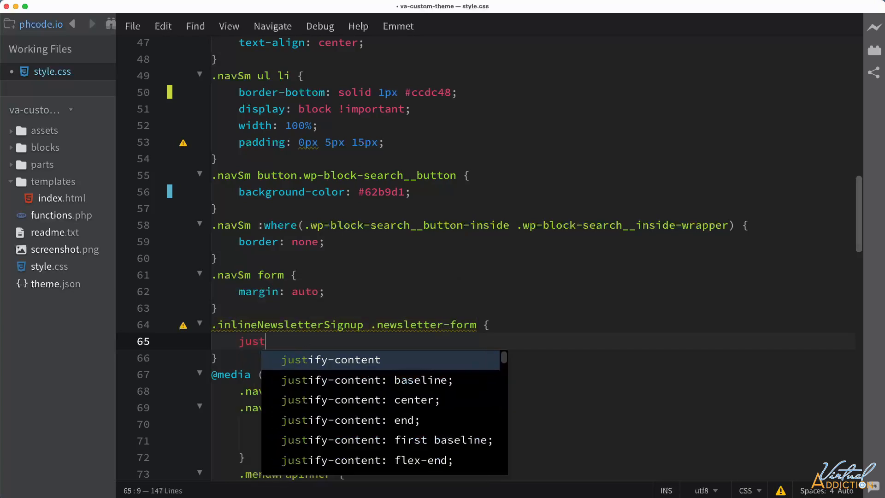
key(Return)
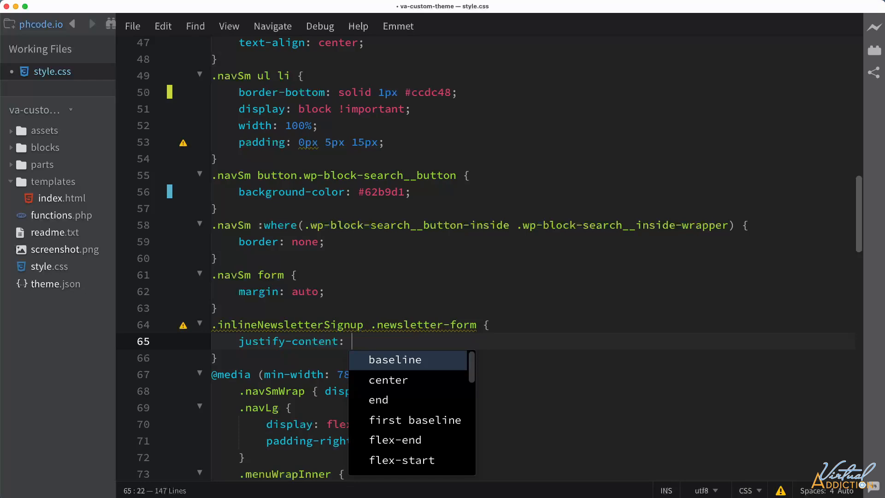
text(flex-start;)
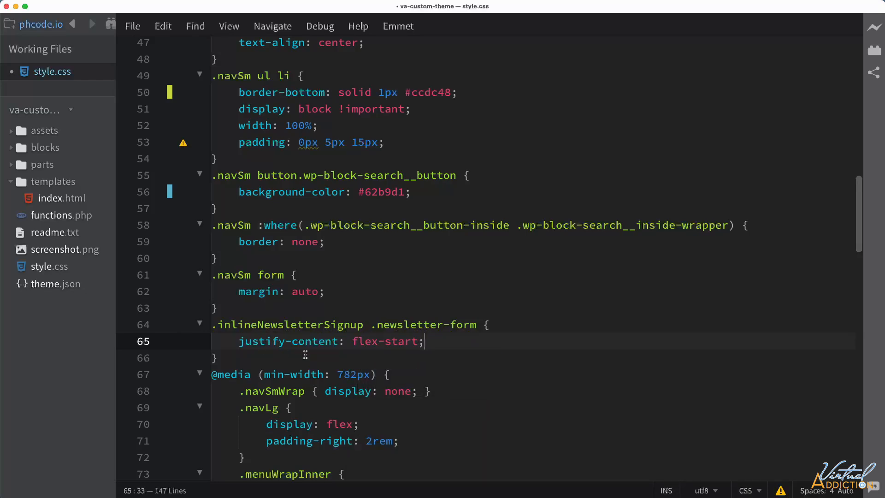
Start another rule below it with the selector .inlineNewsletterSignup .newsletter-form input[type=email].
click(232, 358)
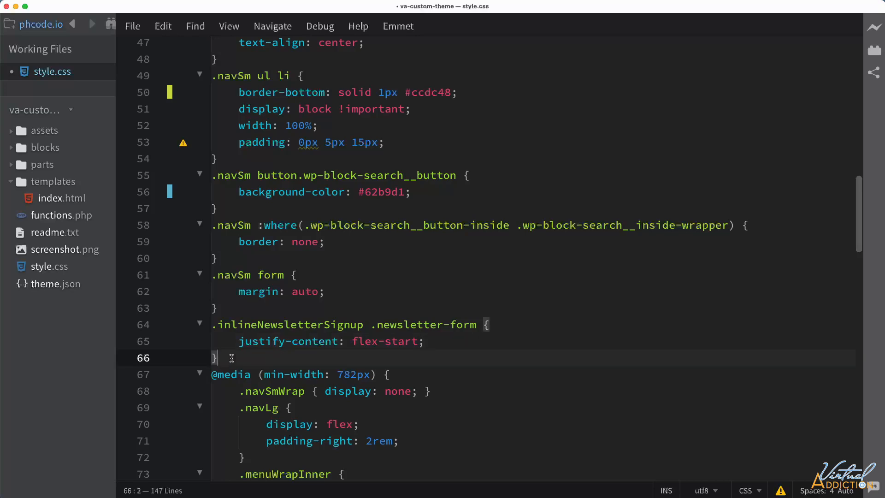
key(Return)
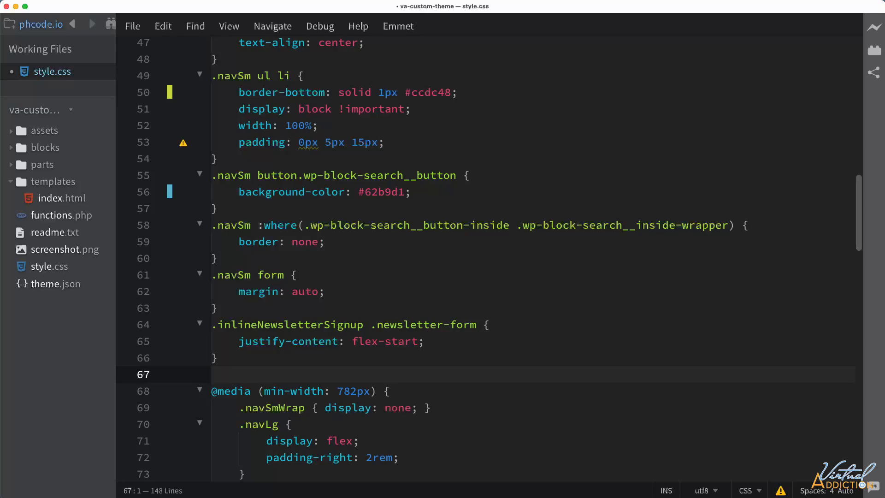
key(super+v)
text(i)
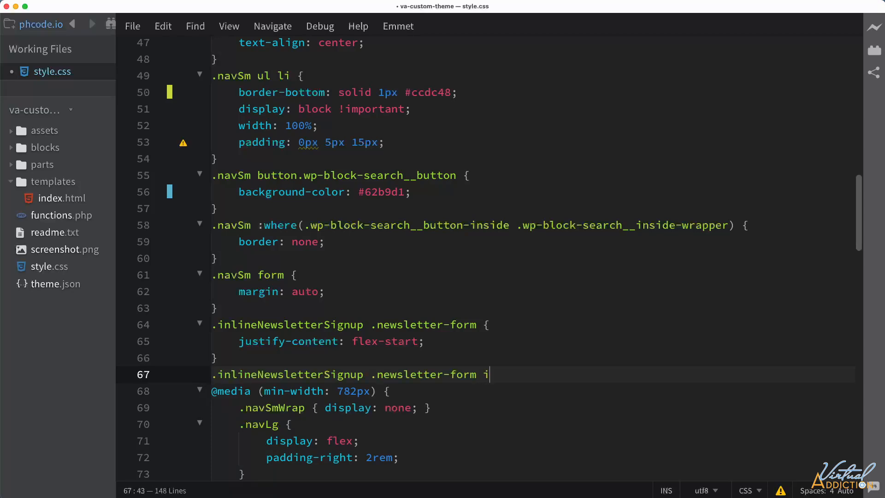
text(nput[type=email])
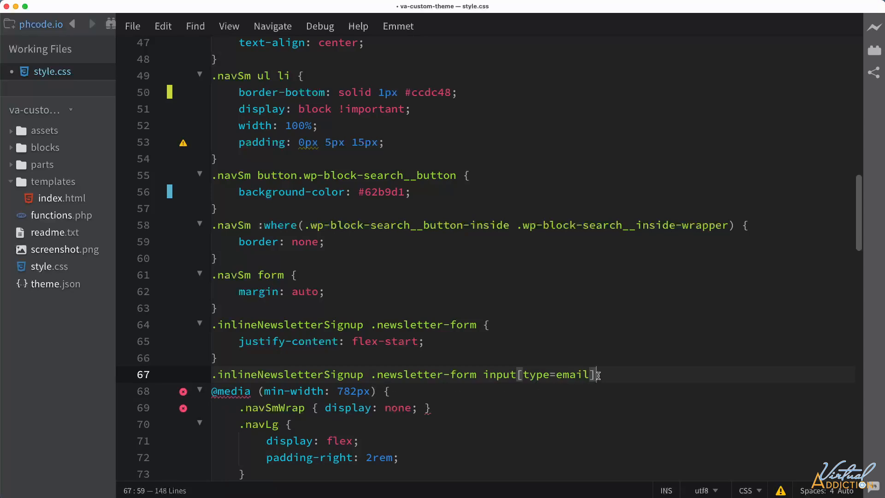
text(, {)
key(Return)
Add .inlineNewsletterSignup .newsletter-form button[type=submit] as the second selector of the email input rule.
drag(596, 374, 177, 381)
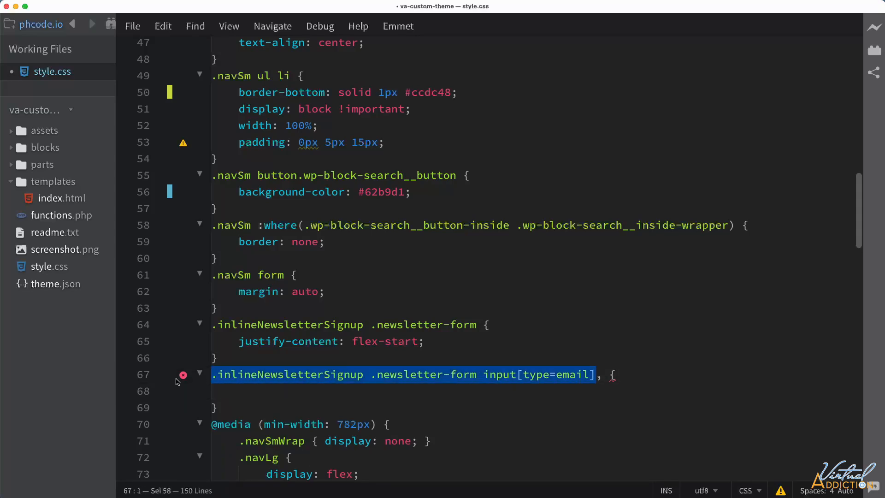
click(603, 377)
key(Return)
key(super+v)
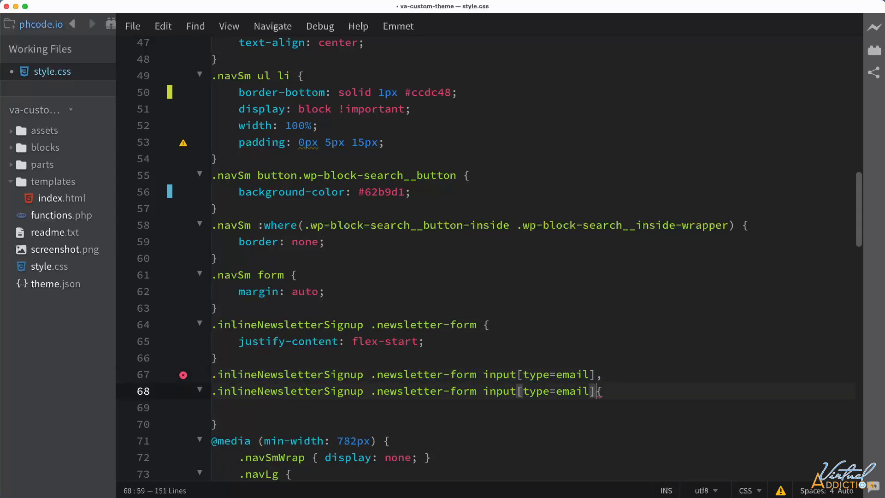
double_click(506, 392)
text(button)
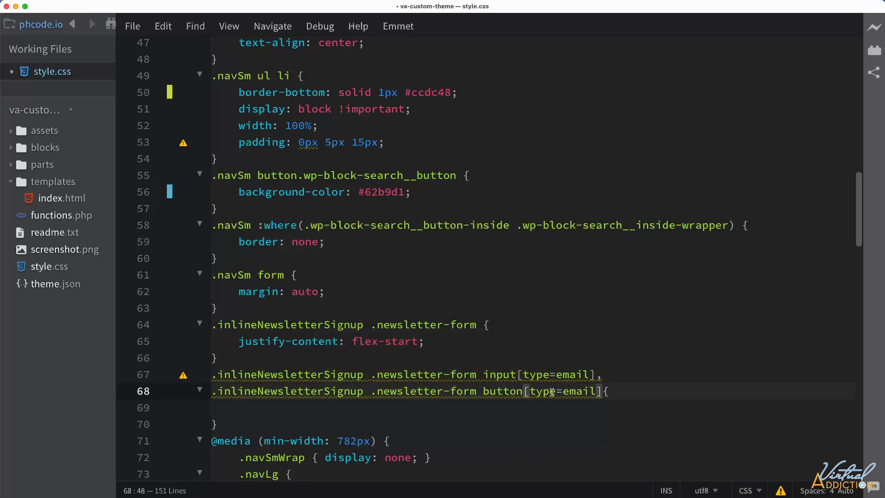
double_click(577, 391)
text(submit)
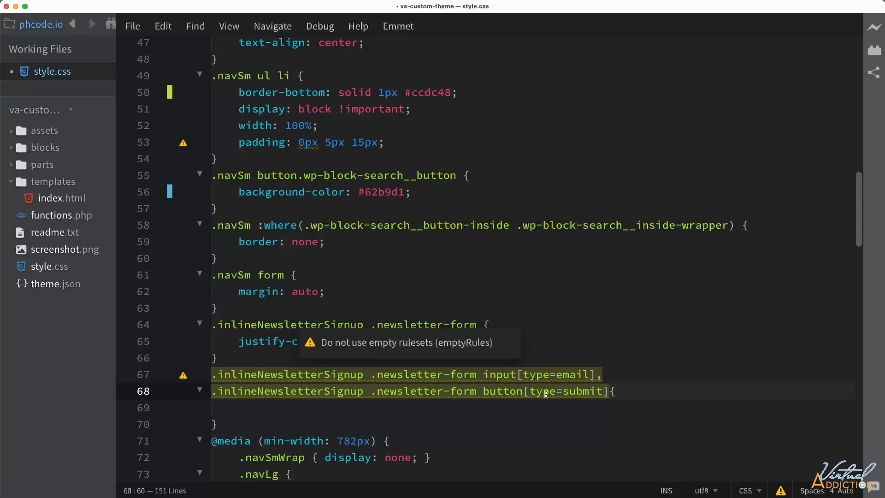
click(611, 392)
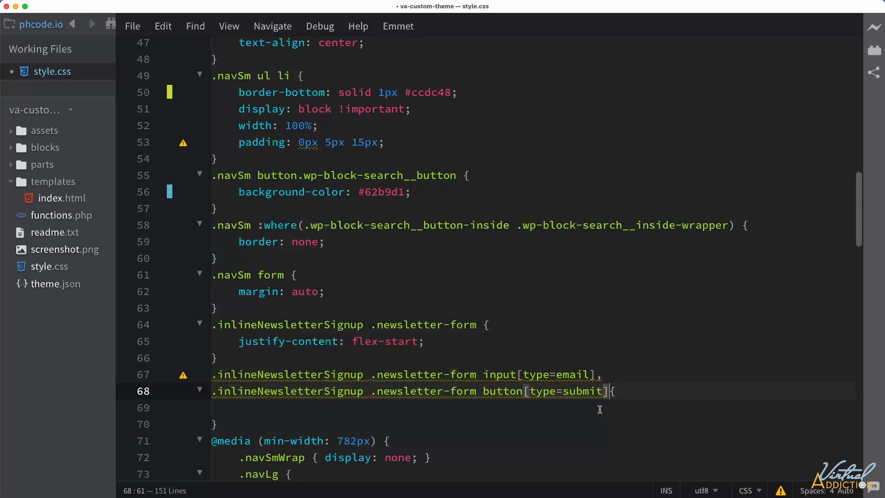
text({)
Set display: block in the rule for the email input and submit button, and save style.css.
click(267, 407)
text(dis)
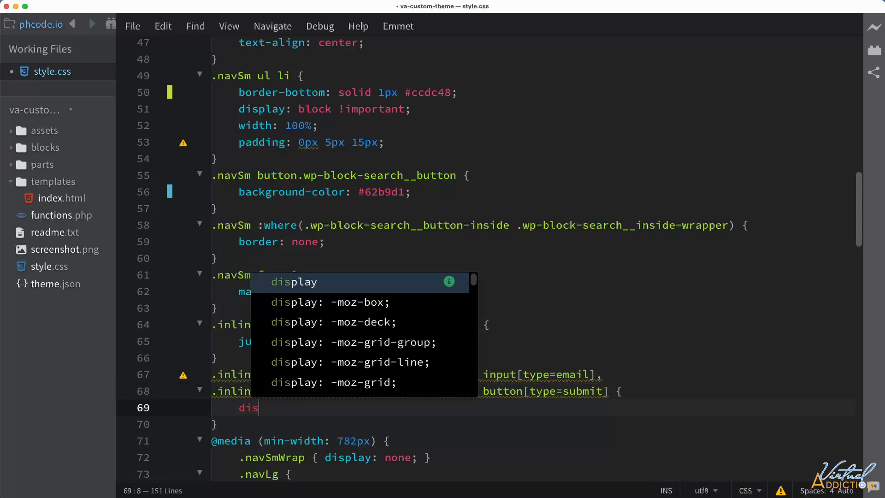
key(Return)
text(block;)
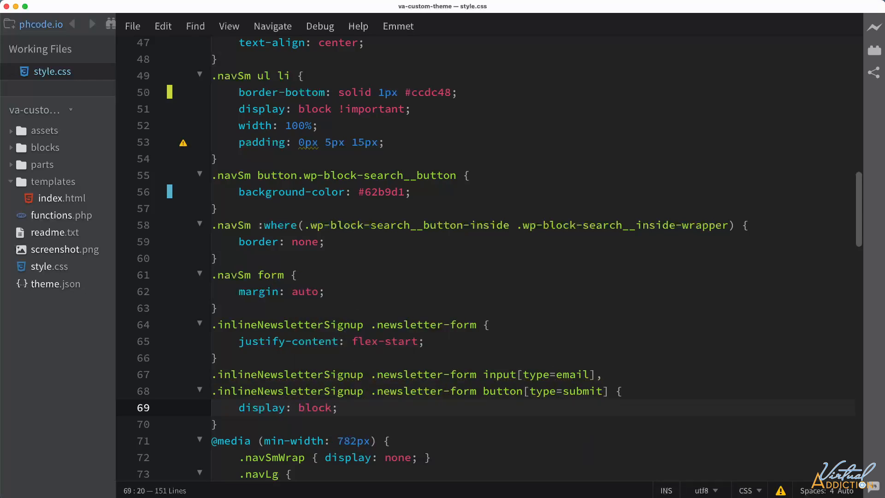
Reload the home page in the browser, inspect the newsletter form and its email input, and widen the responsive preview to about 783 px.
key(super+Tab)
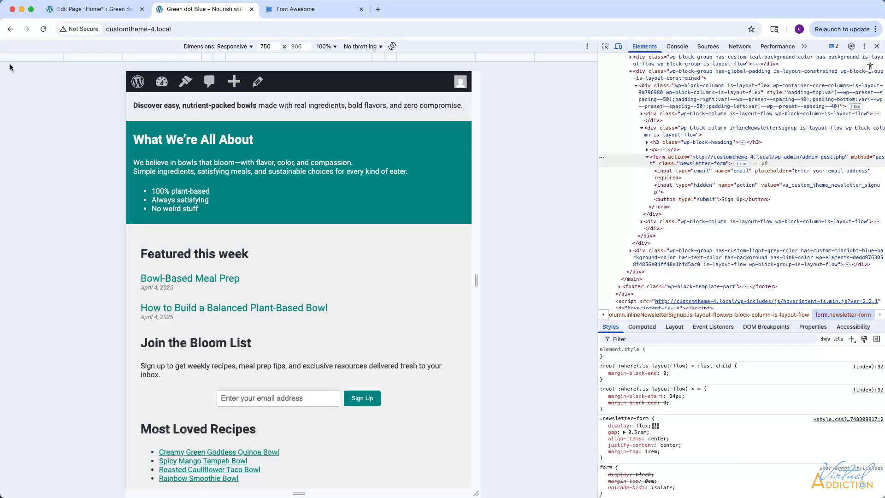
click(43, 30)
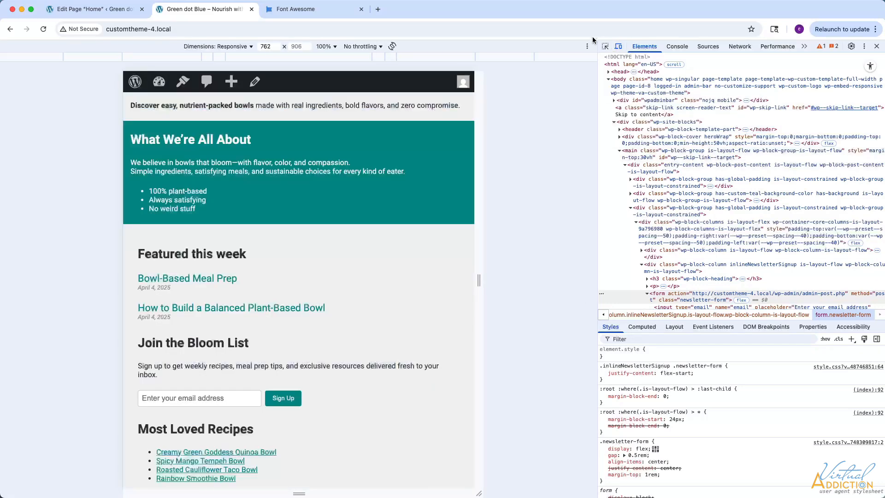
click(605, 46)
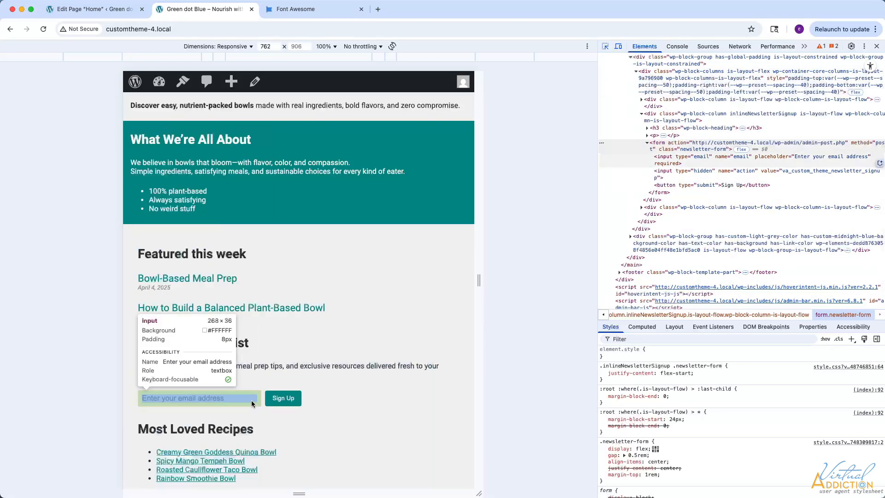
click(251, 403)
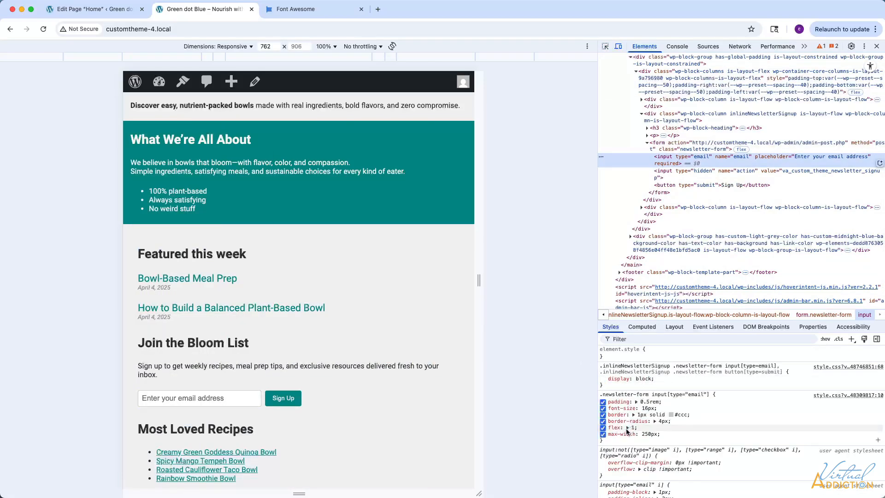
click(666, 147)
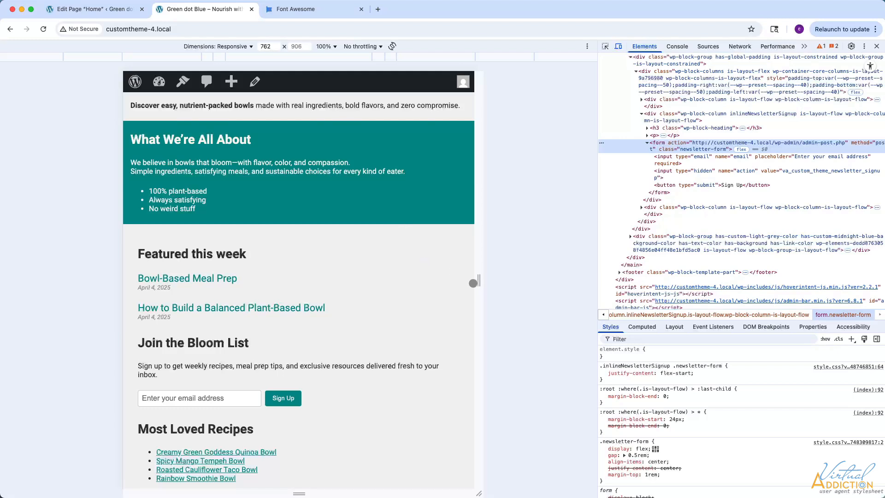
drag(480, 279, 485, 279)
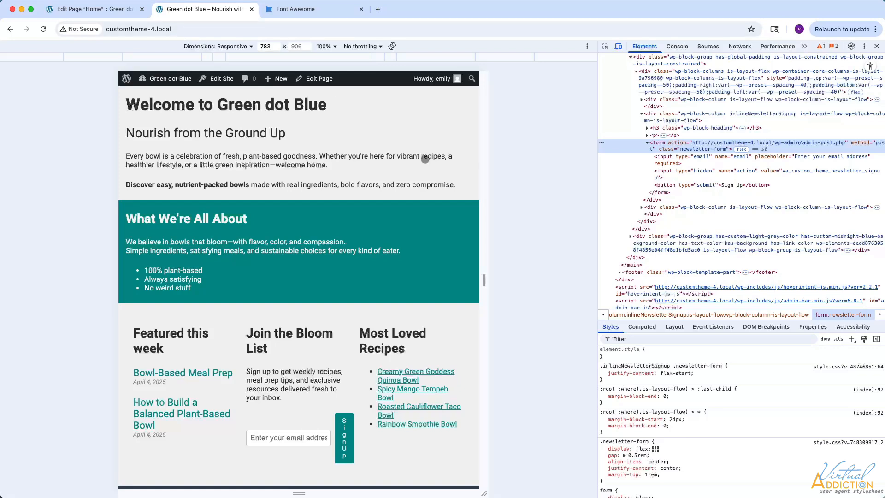
drag(483, 283, 482, 283)
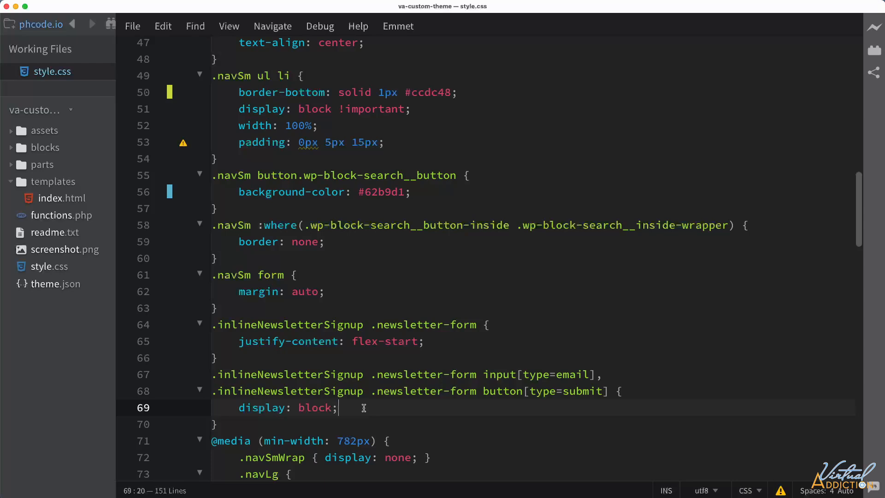
In style.css in the code editor, turn the email input and submit button rule into .inlineNewsletterSignup .newsletter-form with flex-direction: column.
drag(484, 374, 609, 389)
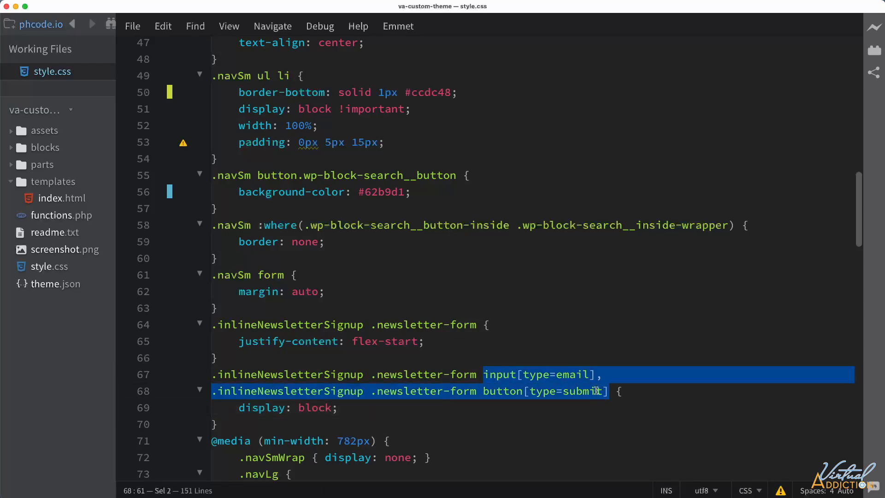
key(BackSpace)
text(flex-direction:)
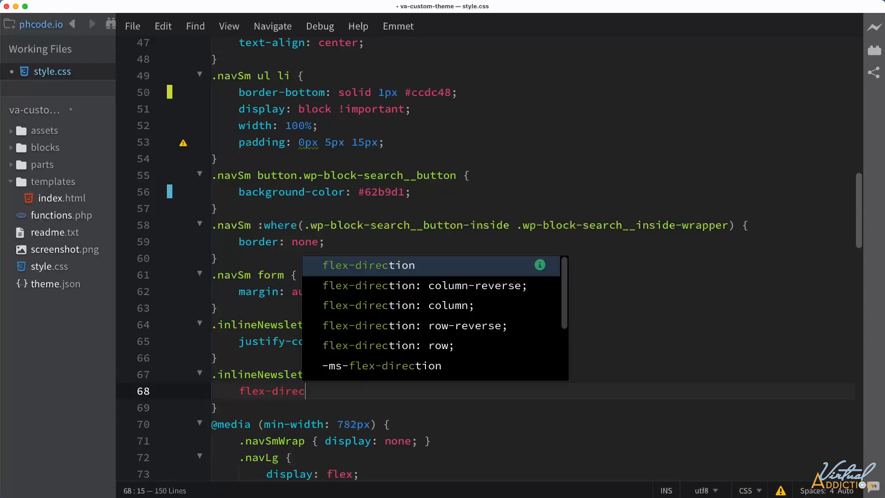
key(Return)
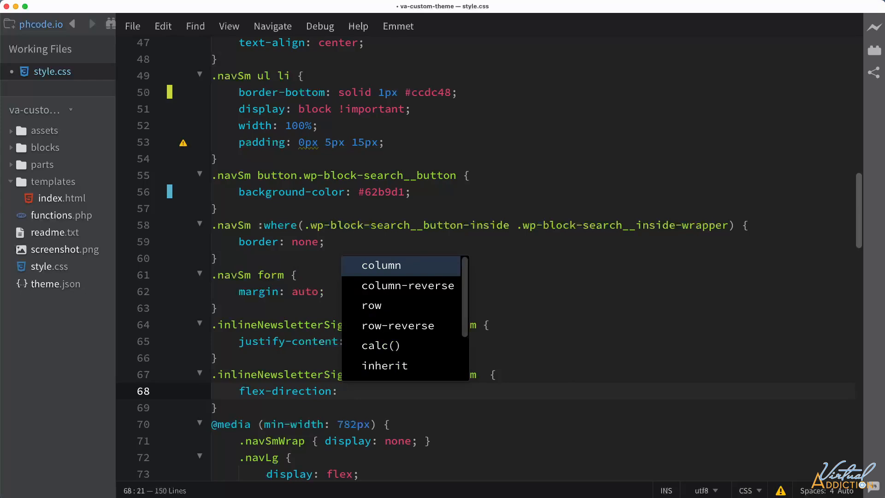
key(Return)
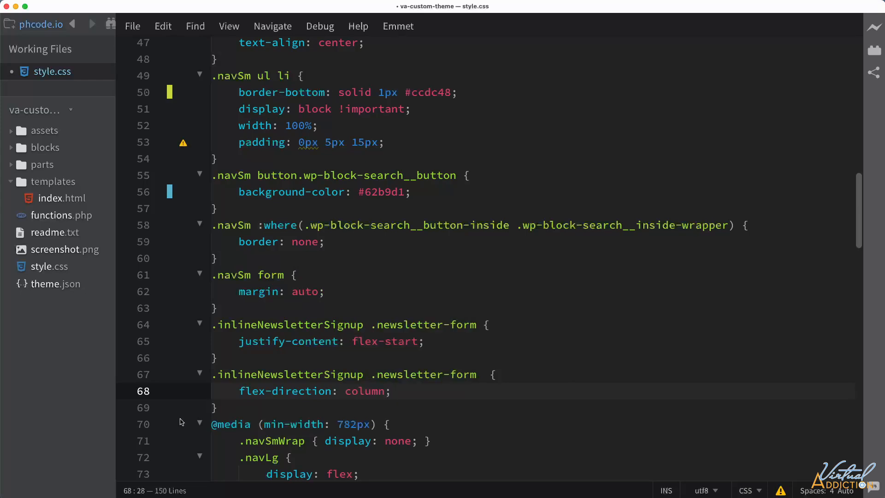
Cut the flex-direction rule and start a media query in its place with (min-width: 782px) and (max-width: 950px).
drag(220, 408, 211, 380)
key(super+c)
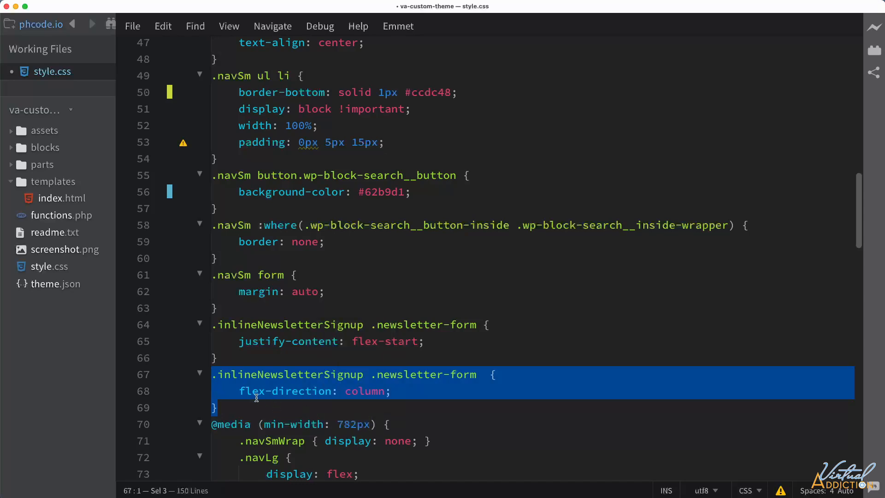
key(BackSpace)
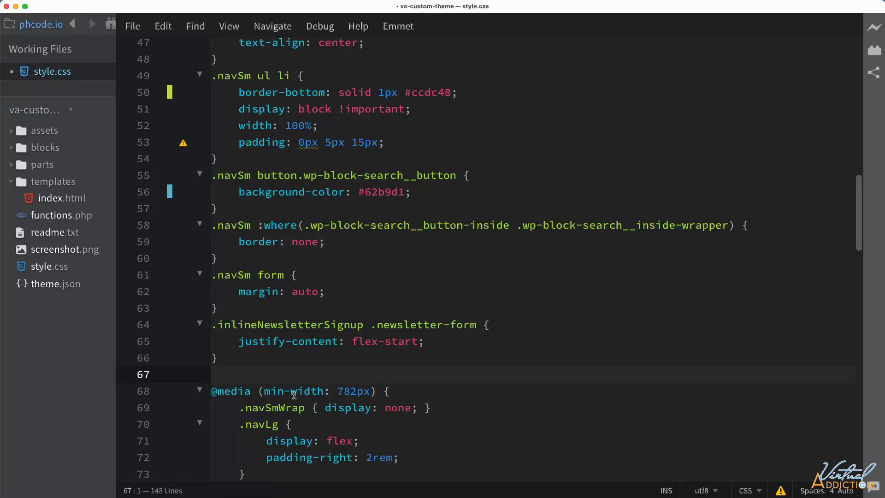
text(@media ()
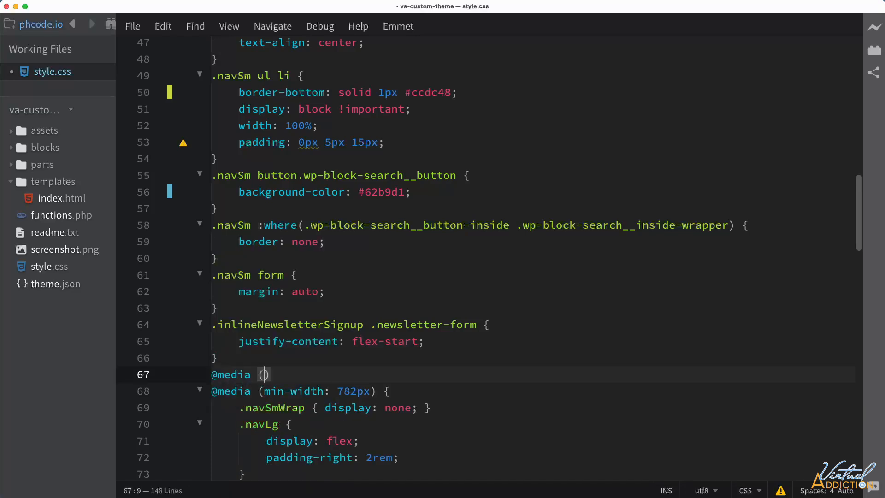
text(min-width: 782px)
click(390, 370)
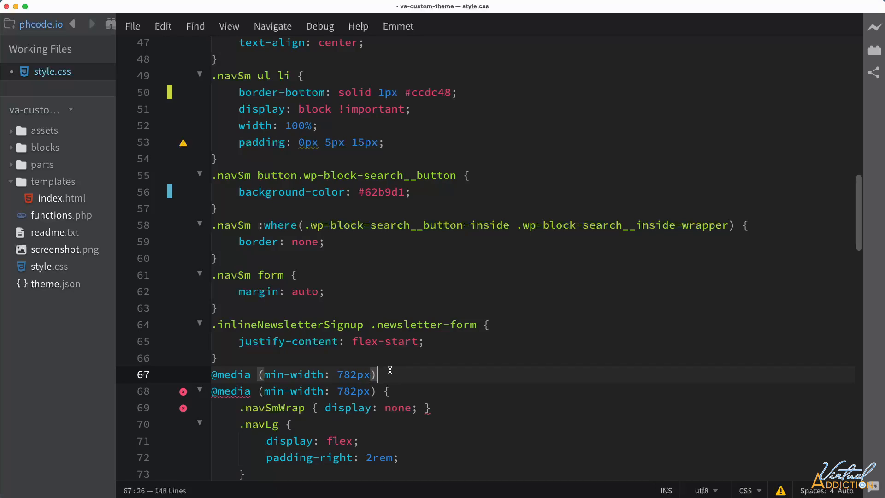
text(and (max-width)
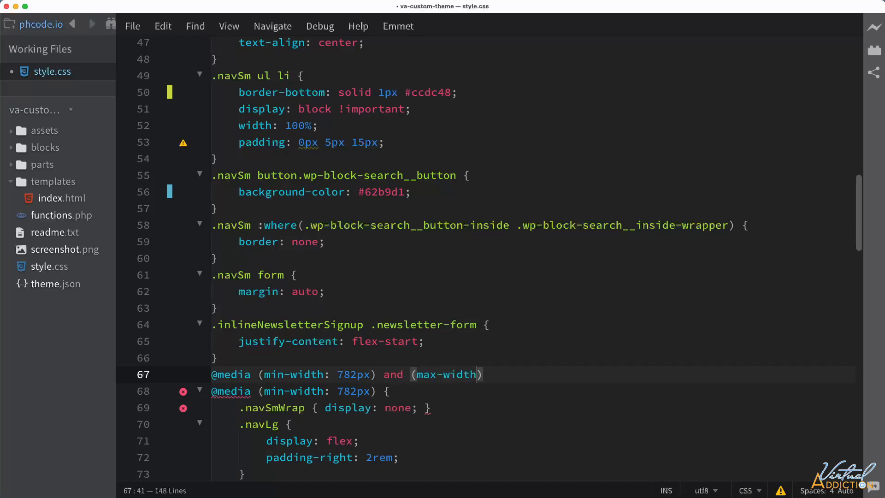
text(: 950px {)
key(Return)
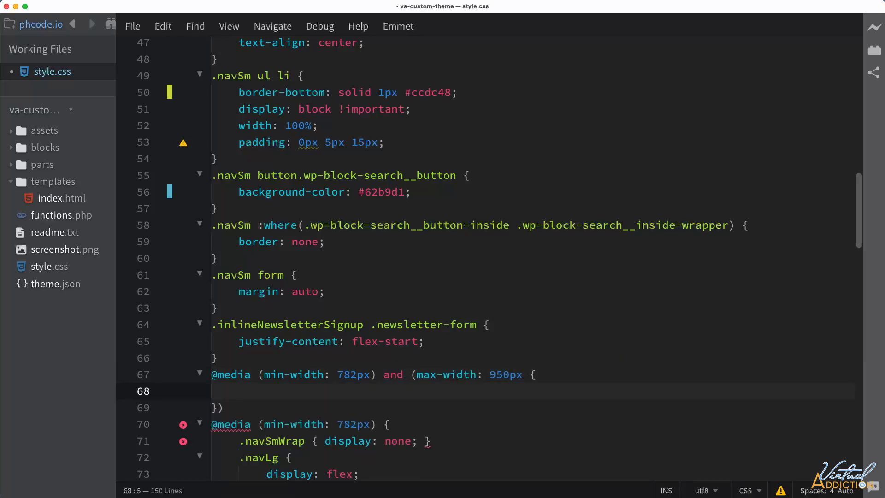
Paste the flex-direction rule inside the new media query and move the misplaced closing parenthesis to follow 950px.
key(super+v)
click(237, 429)
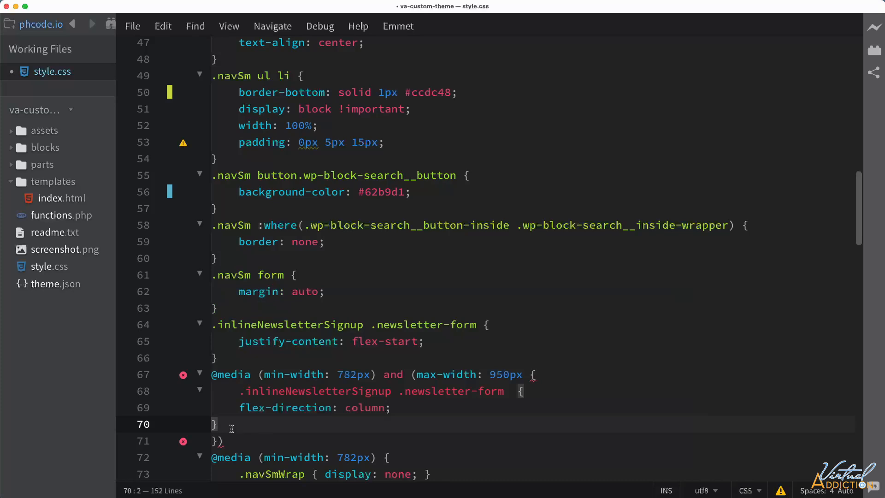
click(228, 442)
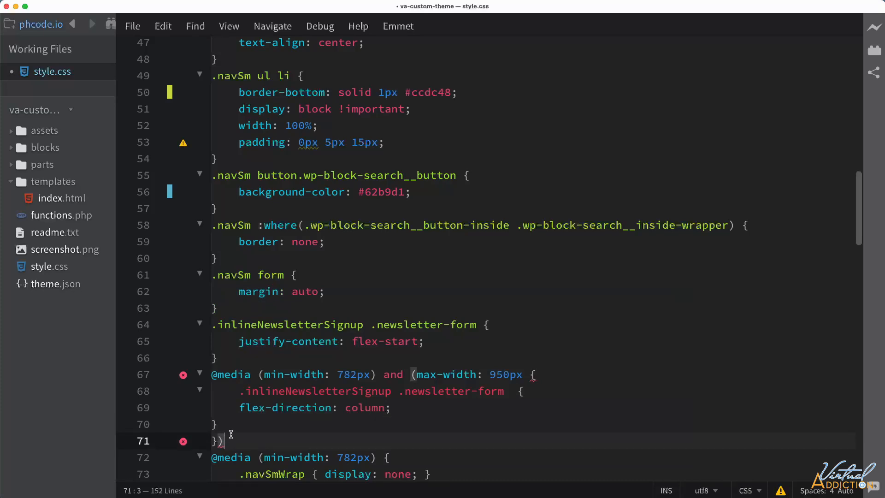
key(BackSpace)
click(523, 375)
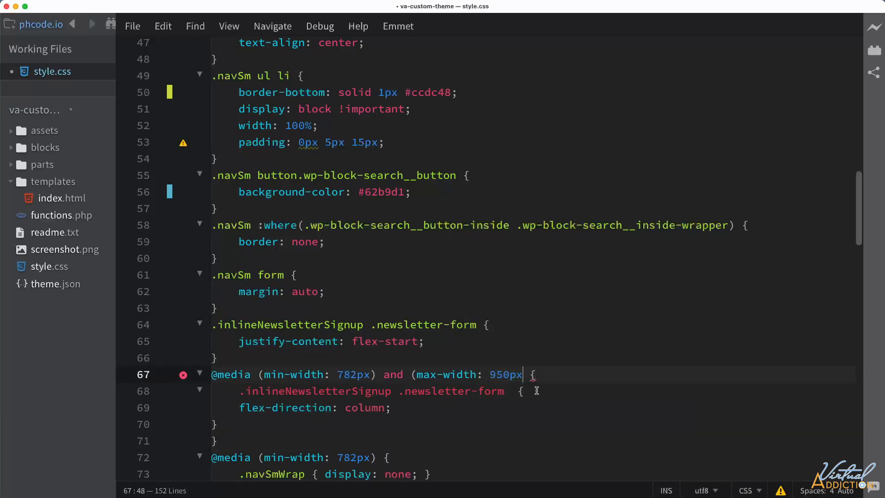
text())
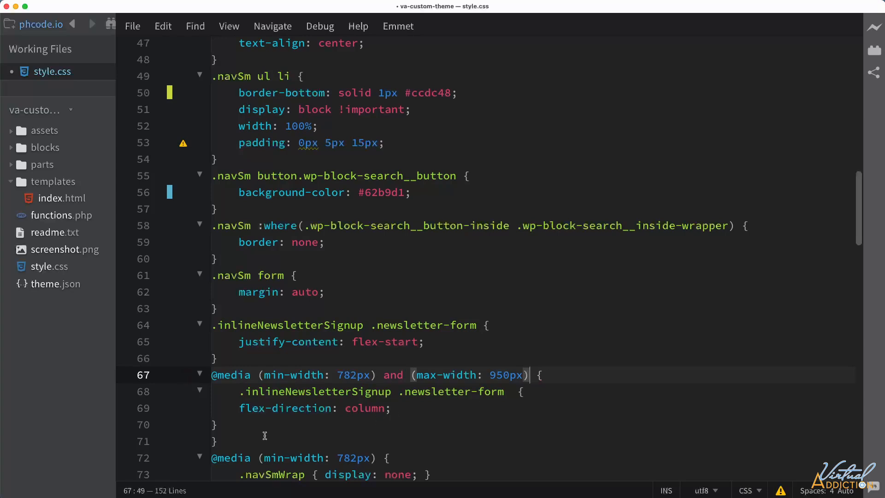
Indent the pasted rule's declaration and closing brace one level within the media query, and save style.css.
mouse_move(220, 426)
mouse_down()
mouse_move(210, 396)
mouse_move(210, 418)
mouse_up()
key(Tab)
click(302, 421)
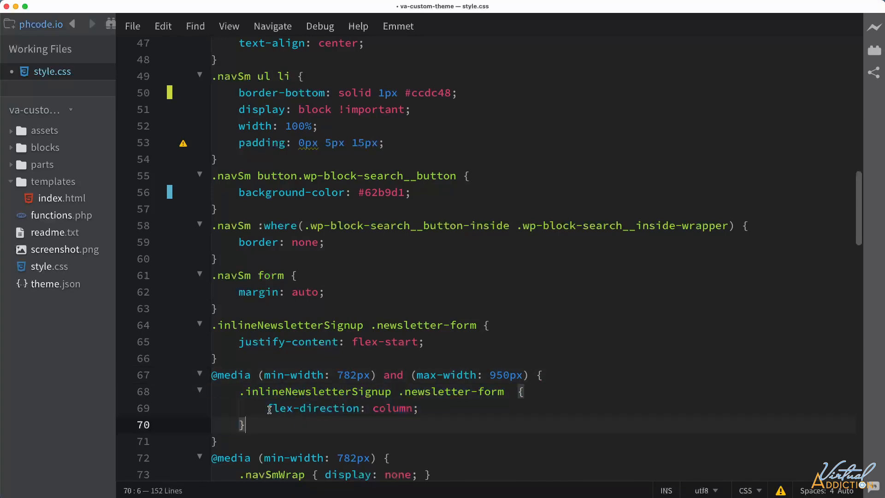
key(super+s)
Reload the home page in the browser and widen the responsive preview to 878 px to check the stacked newsletter form.
key(super+Tab)
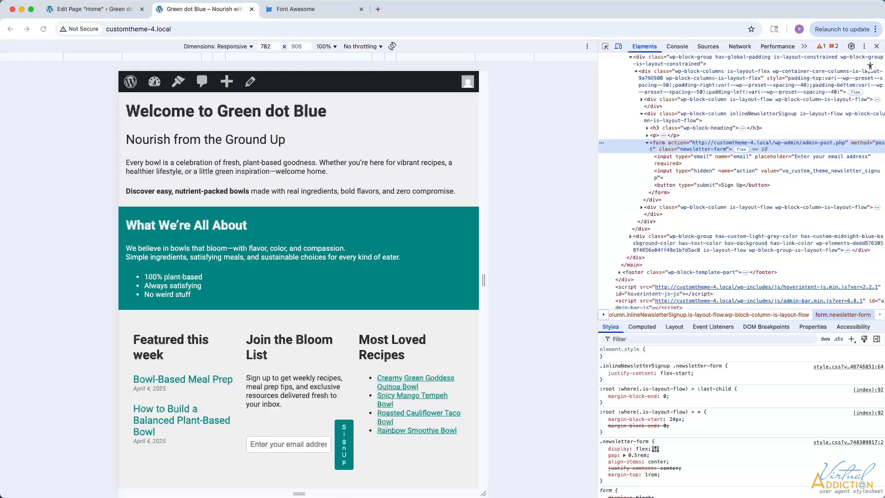
click(42, 29)
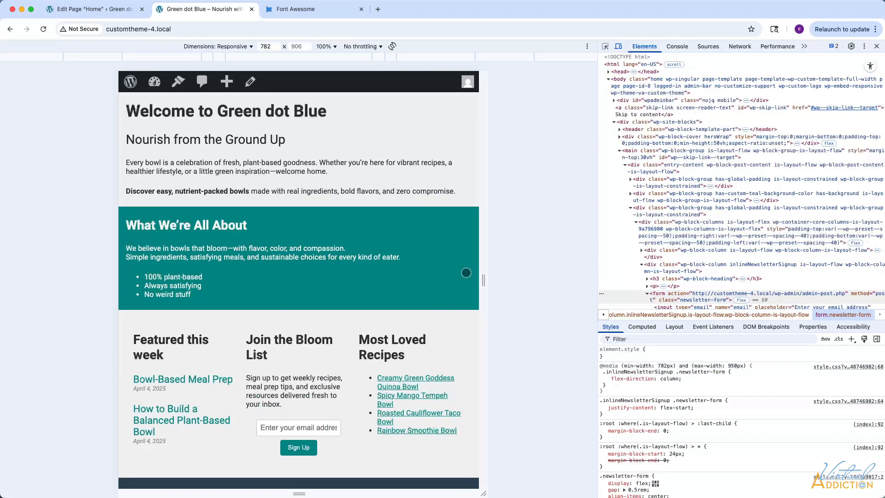
drag(484, 282, 504, 282)
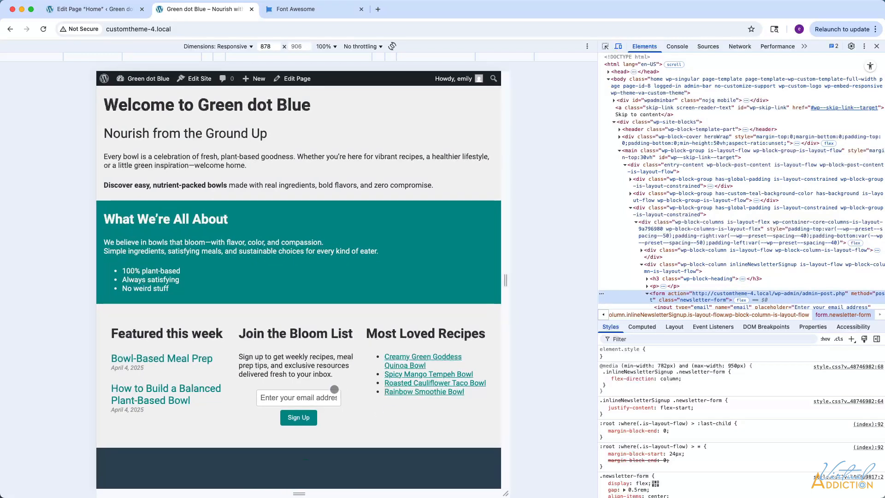
Toggle align-items: center off and on in the inspected .newsletter-form styles to compare the form's alignment.
scroll(738, 230, down, 2)
scroll(692, 438, down, 1)
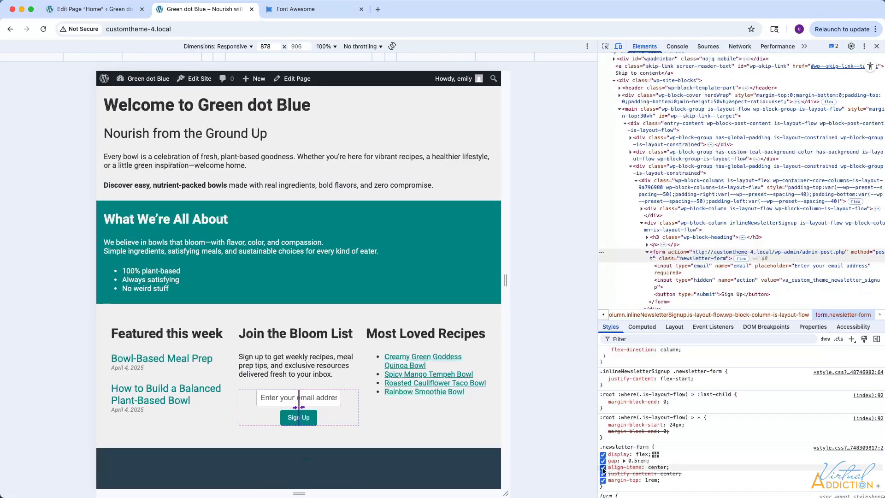
click(603, 468)
click(603, 467)
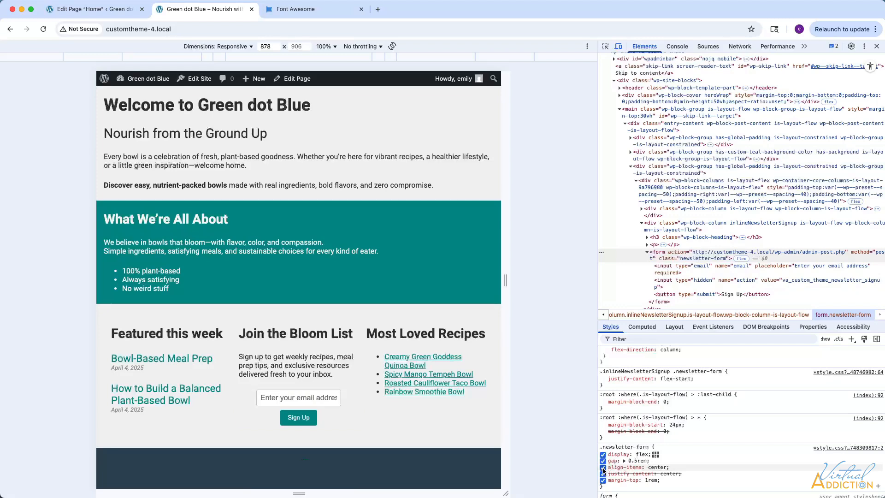
click(603, 467)
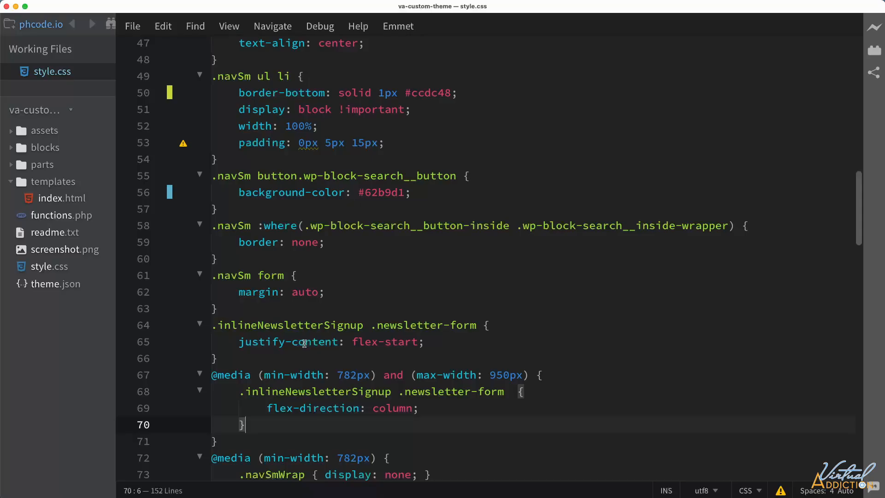
Add align-items: stretch below flex-direction in the code editor's 782–950px media query rule and save style.css.
click(436, 407)
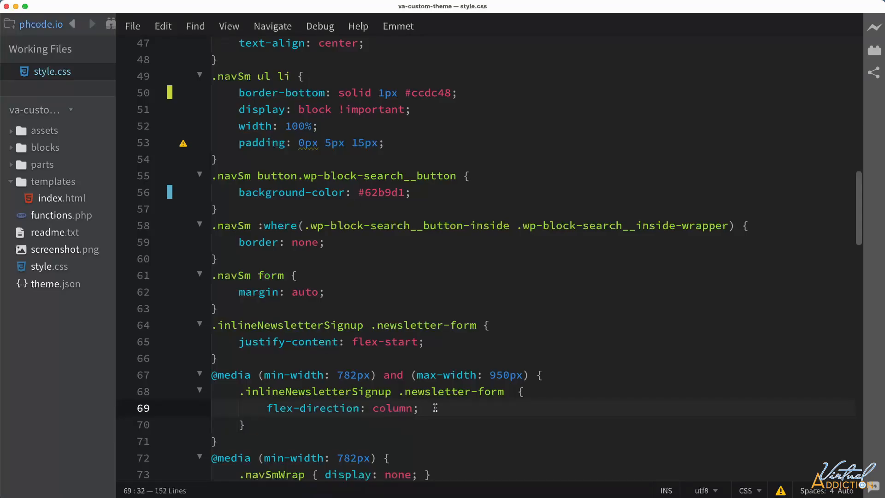
key(Return)
text(align-items:)
text(stretch;)
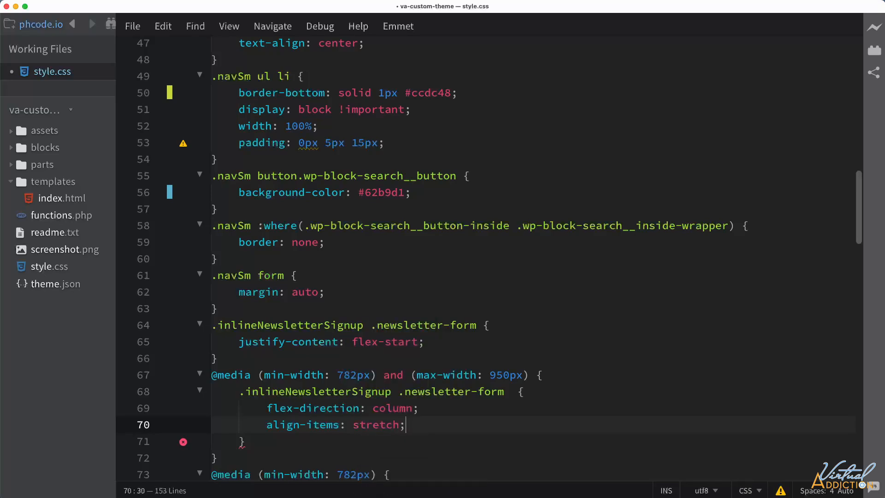
key(super+s)
Reload the home page in the browser and resize the responsive preview to check the newsletter form at different widths.
key(super+Tab)
click(44, 29)
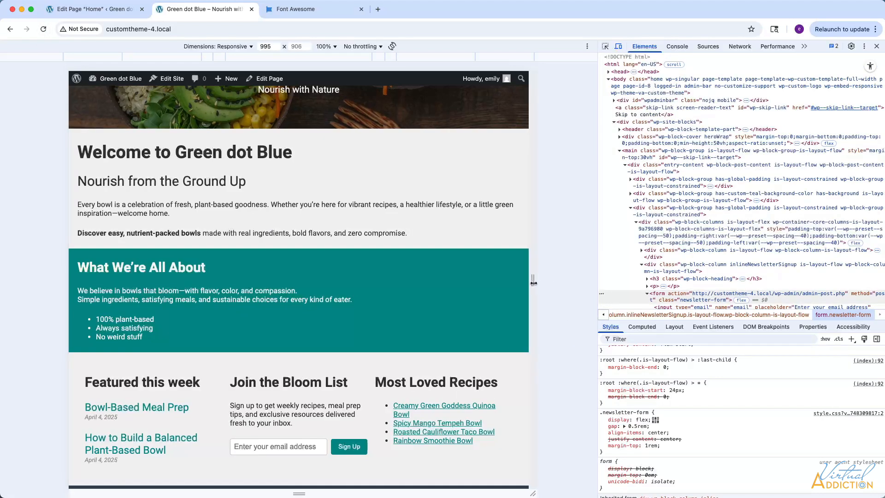
drag(540, 284, 474, 280)
scroll(323, 322, down, 2)
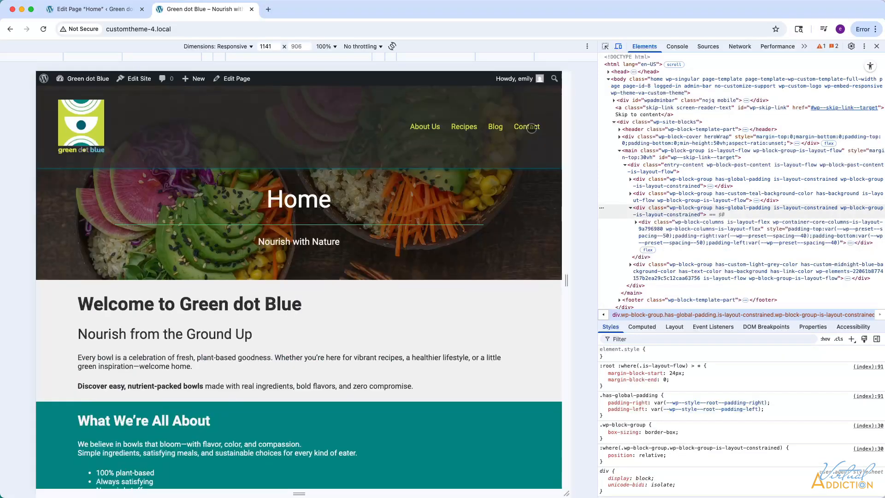
View the site's Contact page down to its message form, and leave the Home page editor for the WordPress Pages list.
click(525, 127)
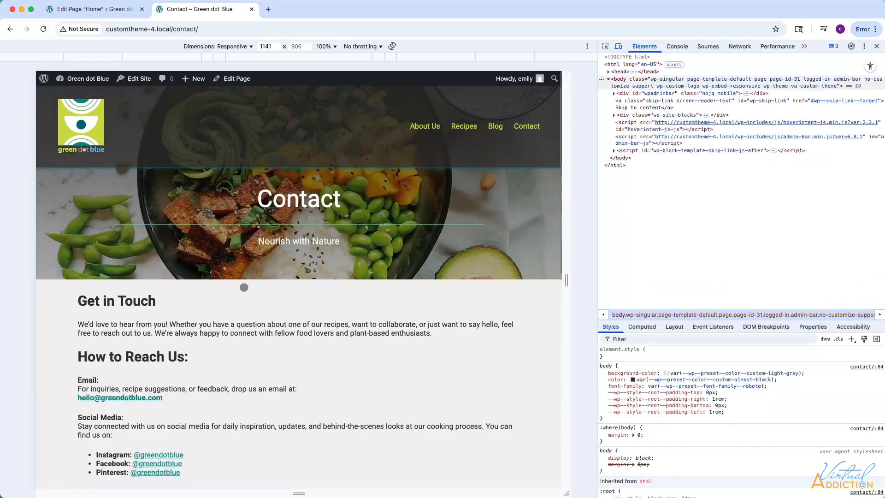
scroll(243, 288, down, 3)
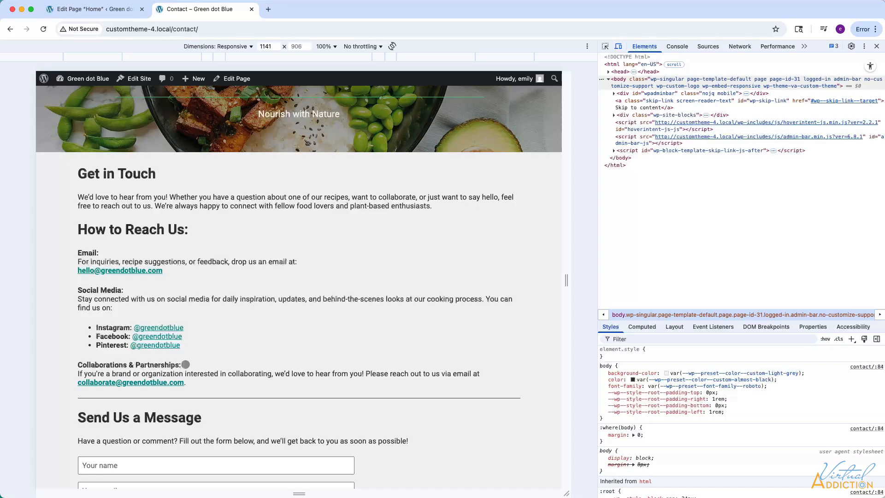
click(96, 9)
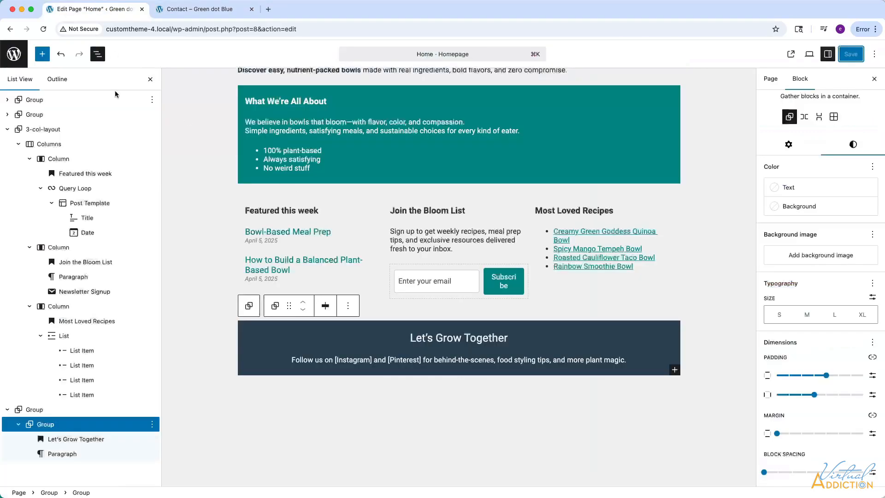
click(14, 54)
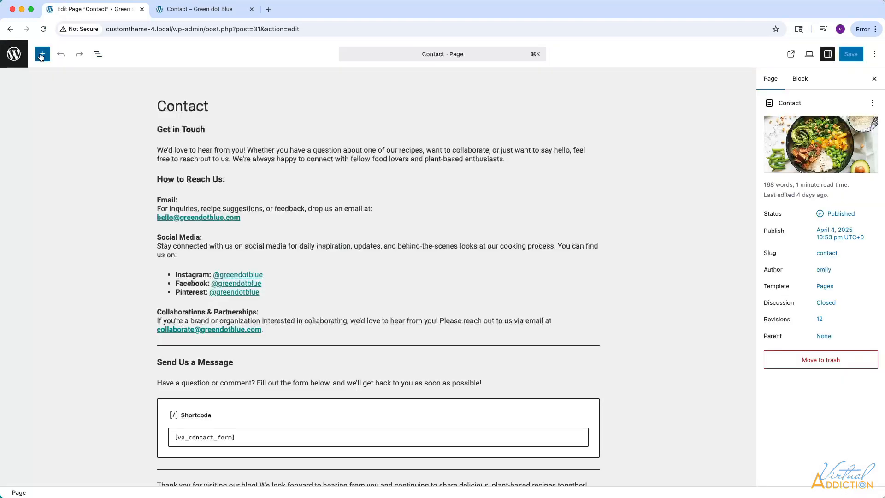
Insert the saved 3-col-layout pattern into the Contact page directly below the How to Reach Us heading.
click(41, 54)
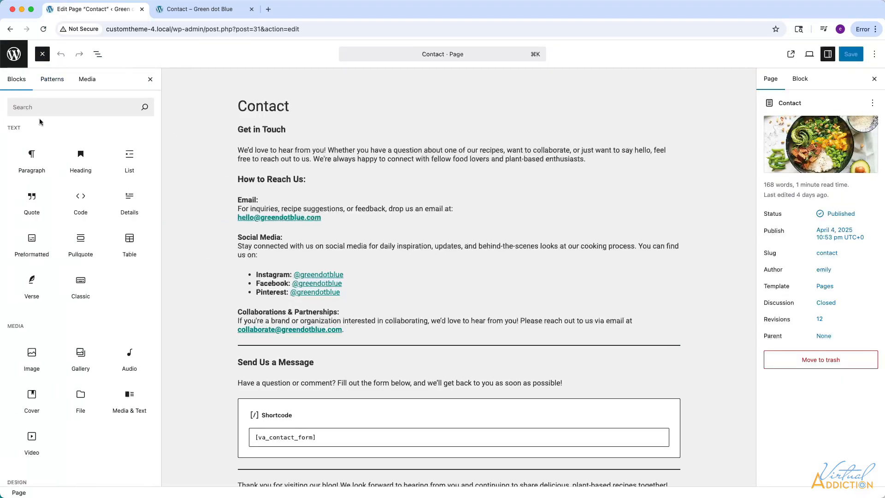
click(54, 81)
click(30, 151)
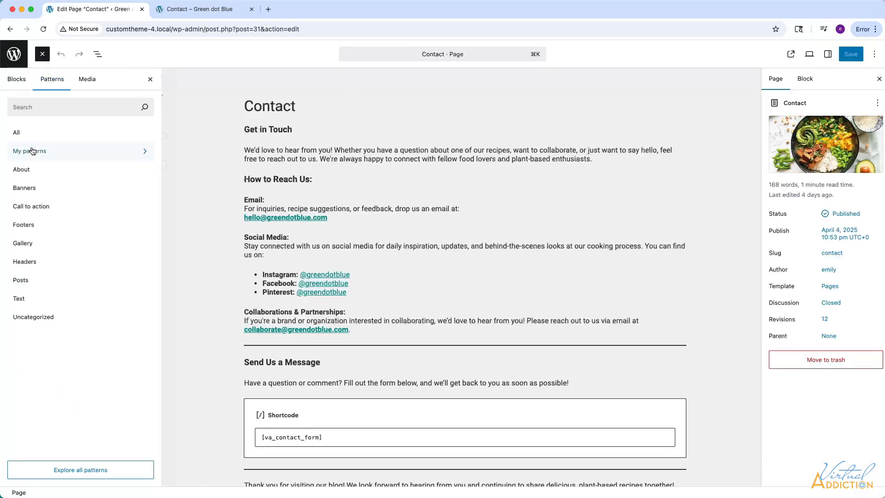
drag(196, 110, 423, 189)
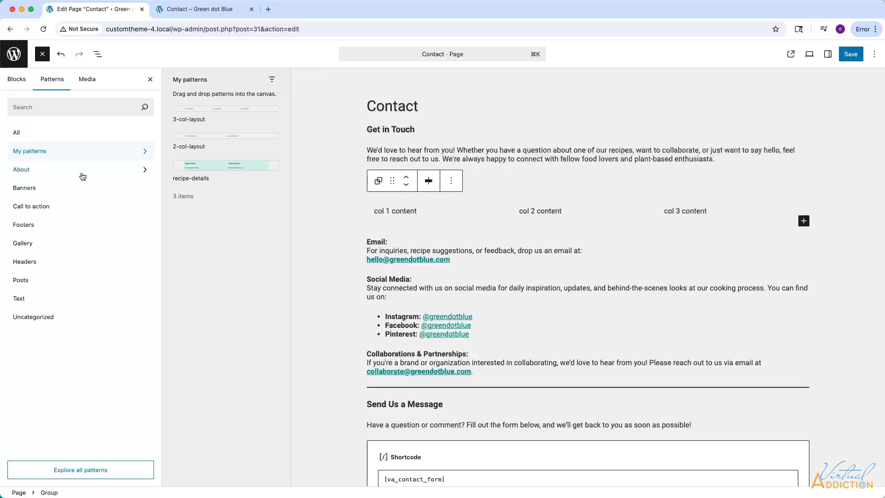
Replace the placeholder paragraph in the first column of 3-col-layout with the page's existing Email paragraph.
click(97, 56)
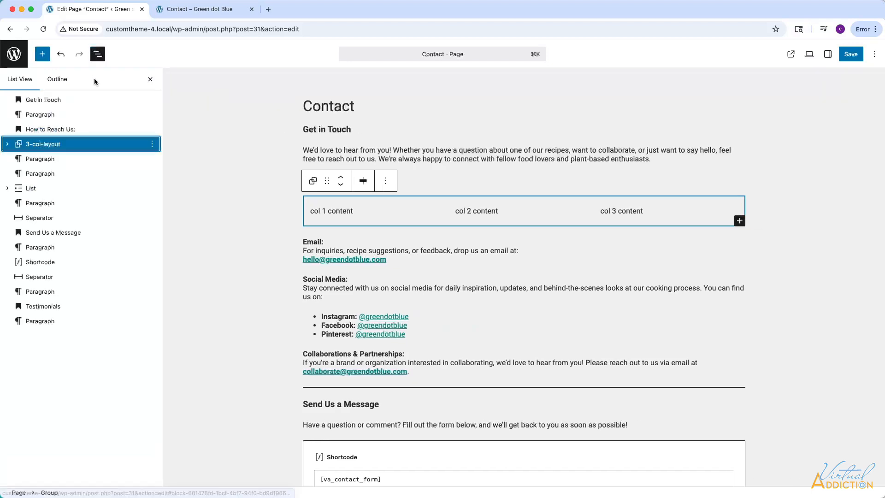
click(7, 144)
click(18, 158)
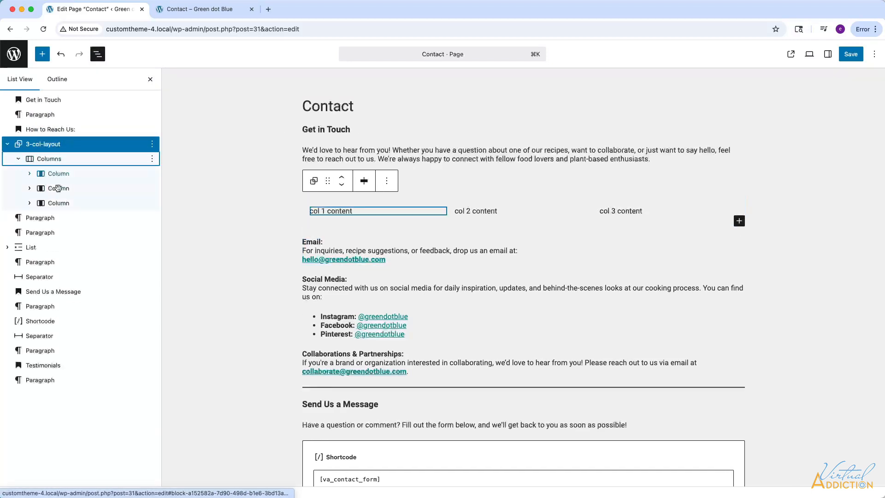
click(29, 173)
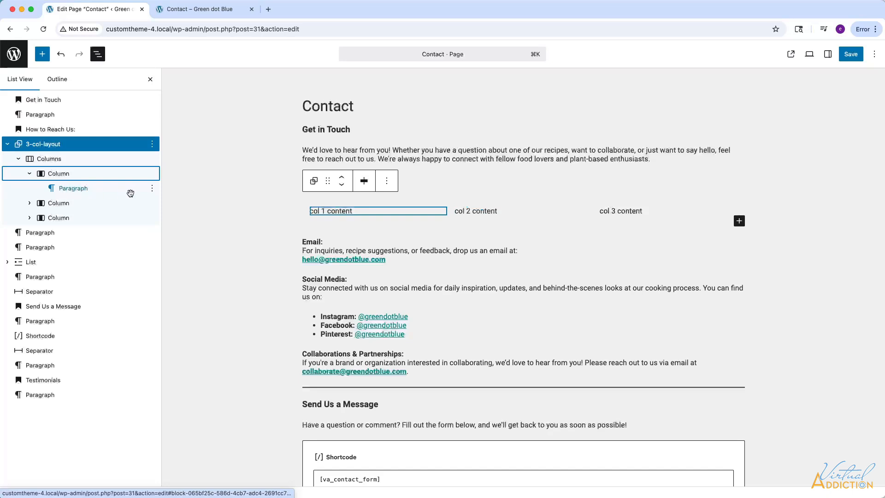
click(153, 188)
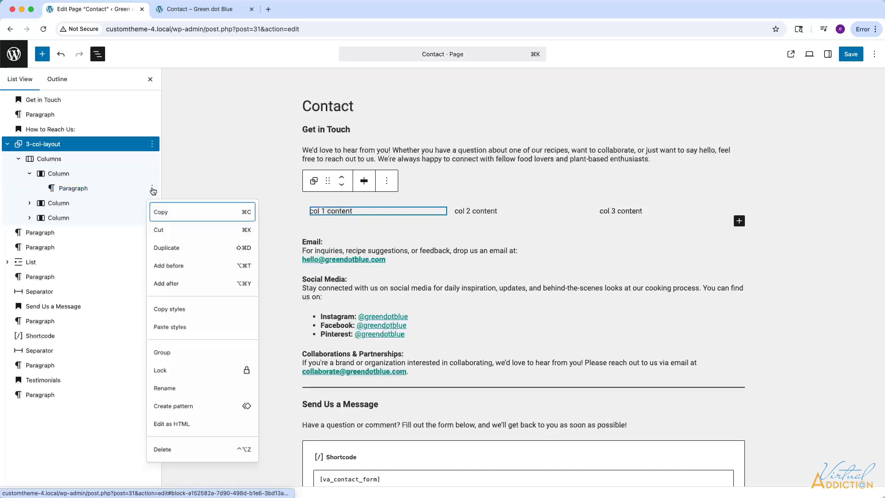
click(171, 457)
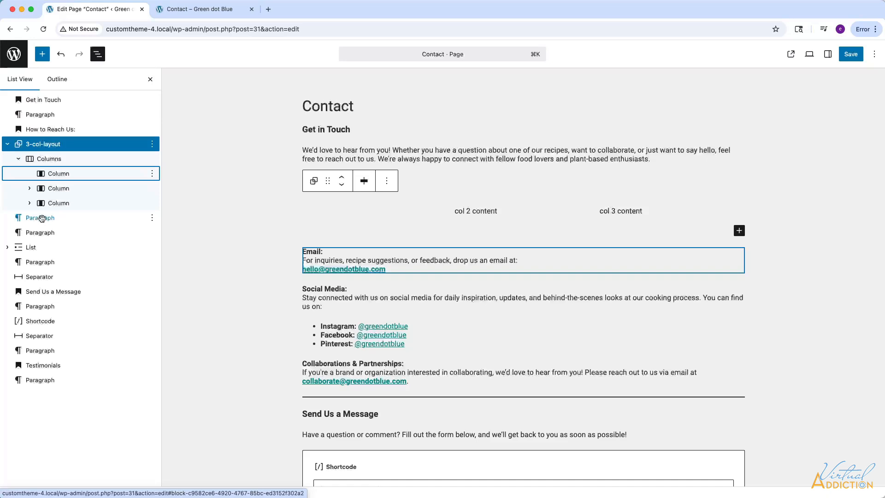
drag(40, 217, 79, 193)
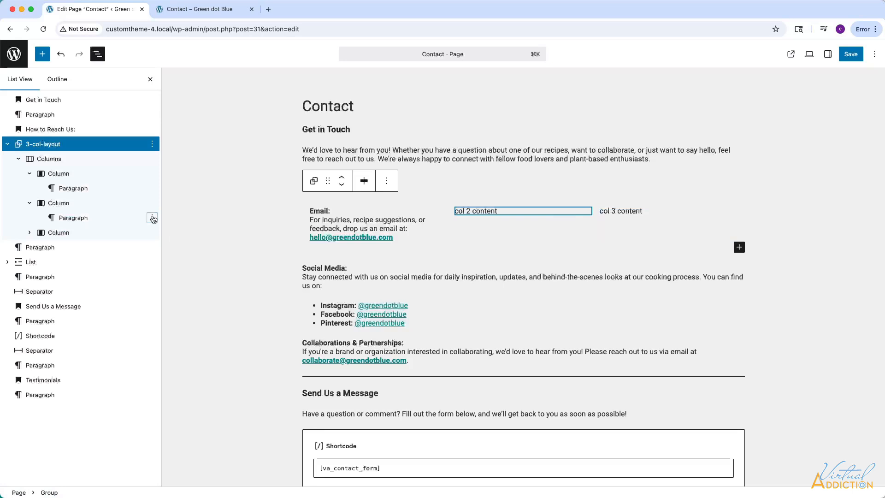
Delete the second column's placeholder paragraph and move the Social Media paragraph and its list of links into that column.
click(153, 218)
click(167, 486)
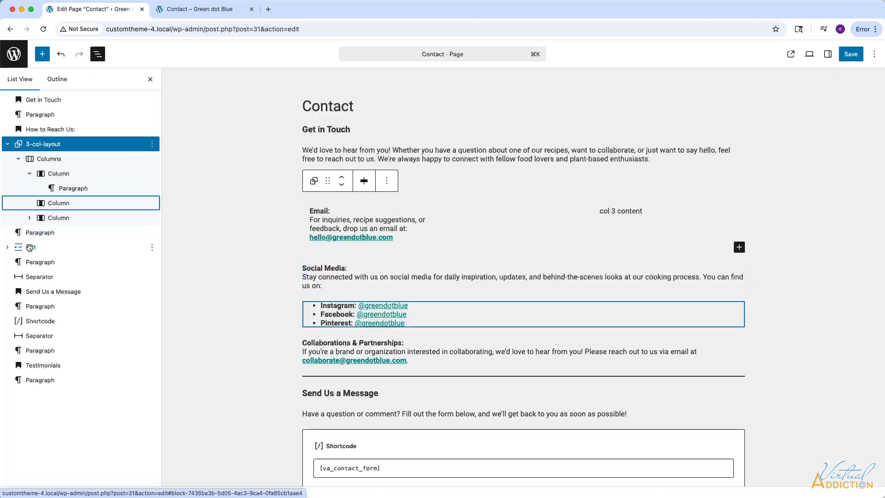
drag(32, 233, 56, 206)
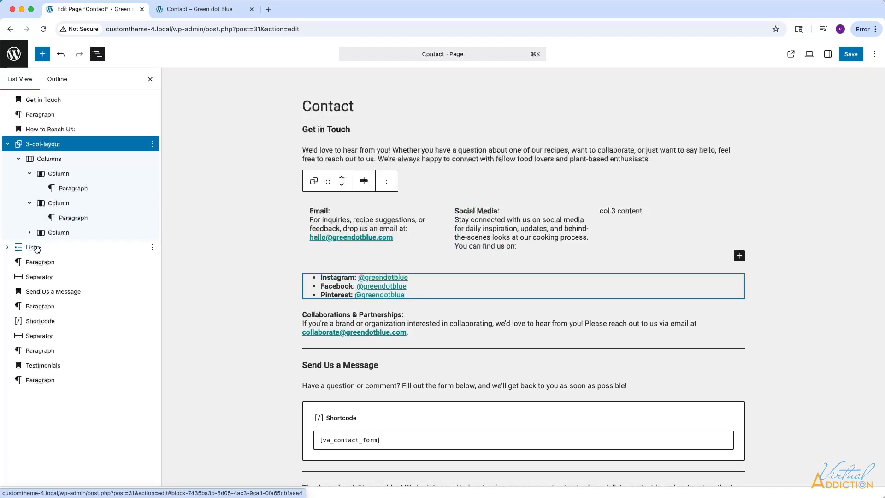
drag(30, 247, 75, 225)
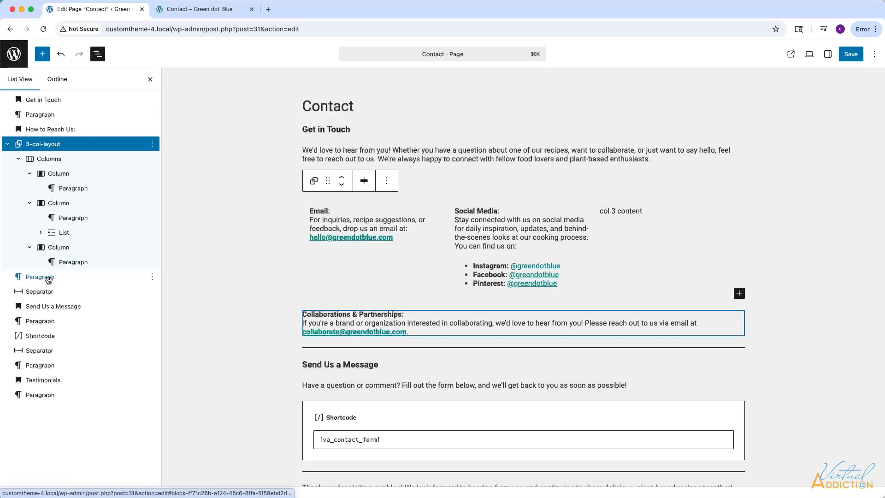
Replace the third column's placeholder with the Collaborations & Partnerships paragraph and save the Contact page.
drag(49, 280, 75, 262)
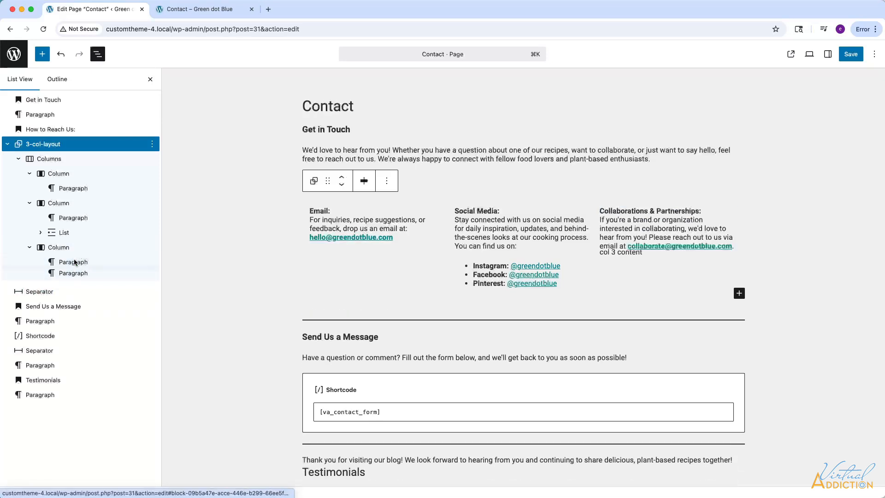
click(152, 278)
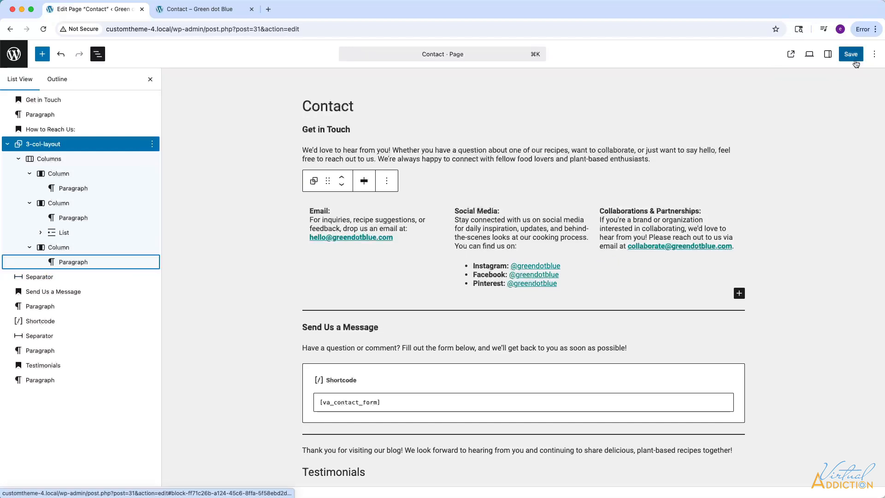
click(857, 58)
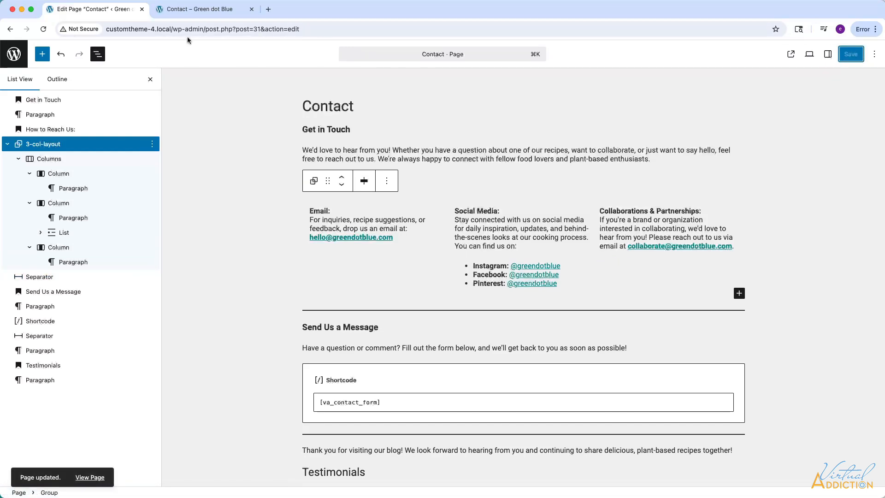
Reload the live Contact page, widen the responsive preview to 1256 px, check the three-column layout down to the footer, and return to the editor.
click(202, 11)
click(44, 29)
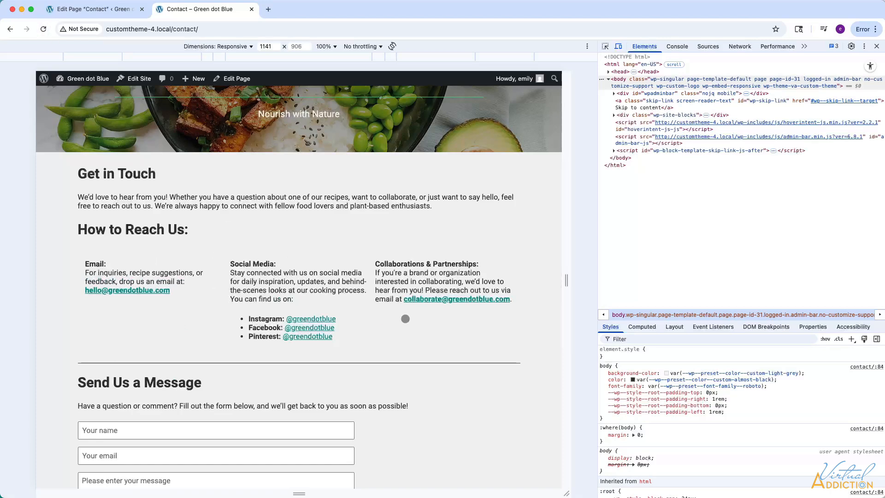
drag(567, 281, 593, 280)
scroll(226, 337, down, 5)
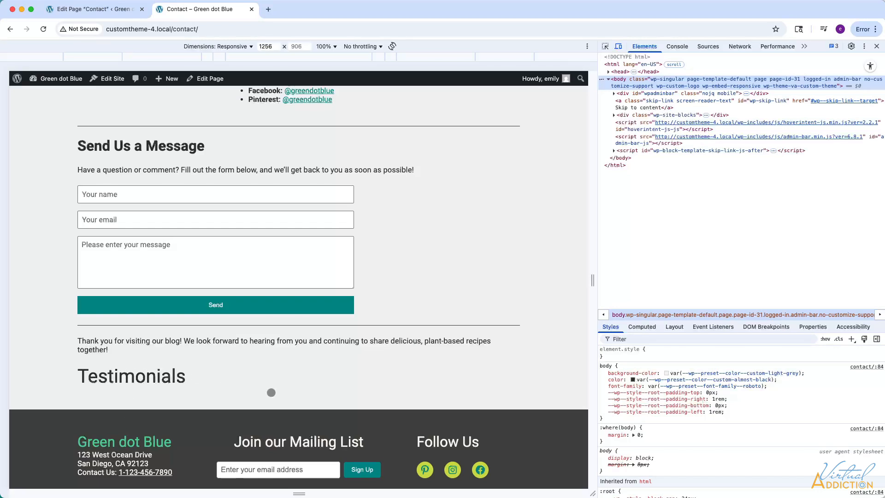
scroll(271, 393, down, 2)
scroll(271, 393, up, 5)
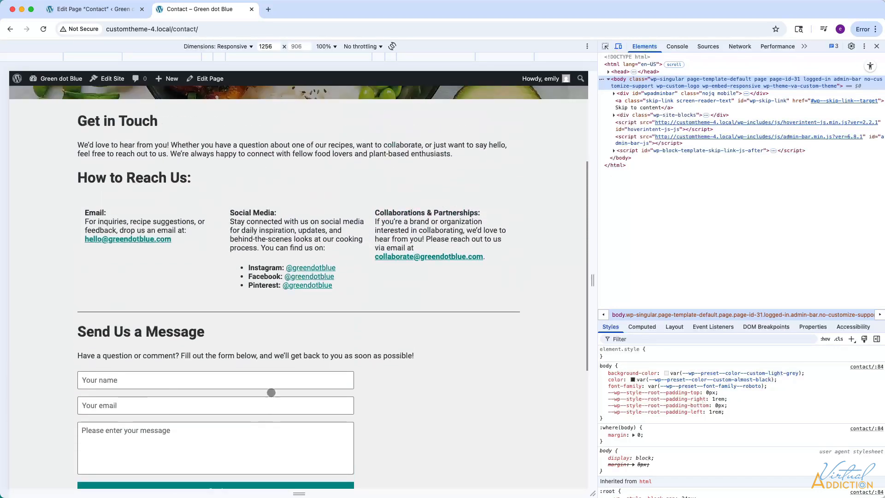
scroll(271, 392, up, 5)
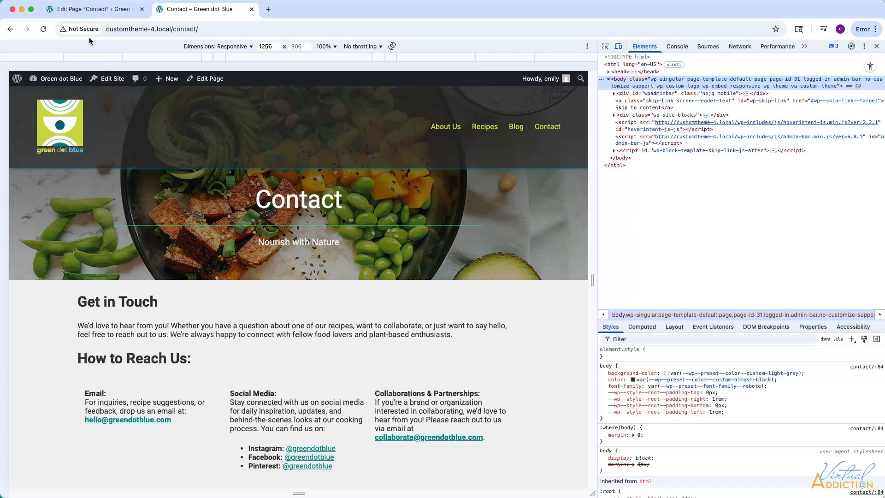
click(88, 9)
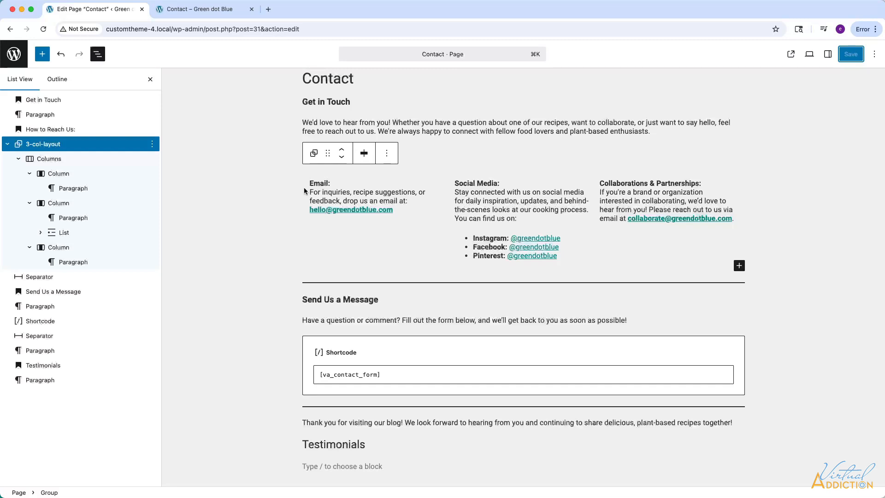